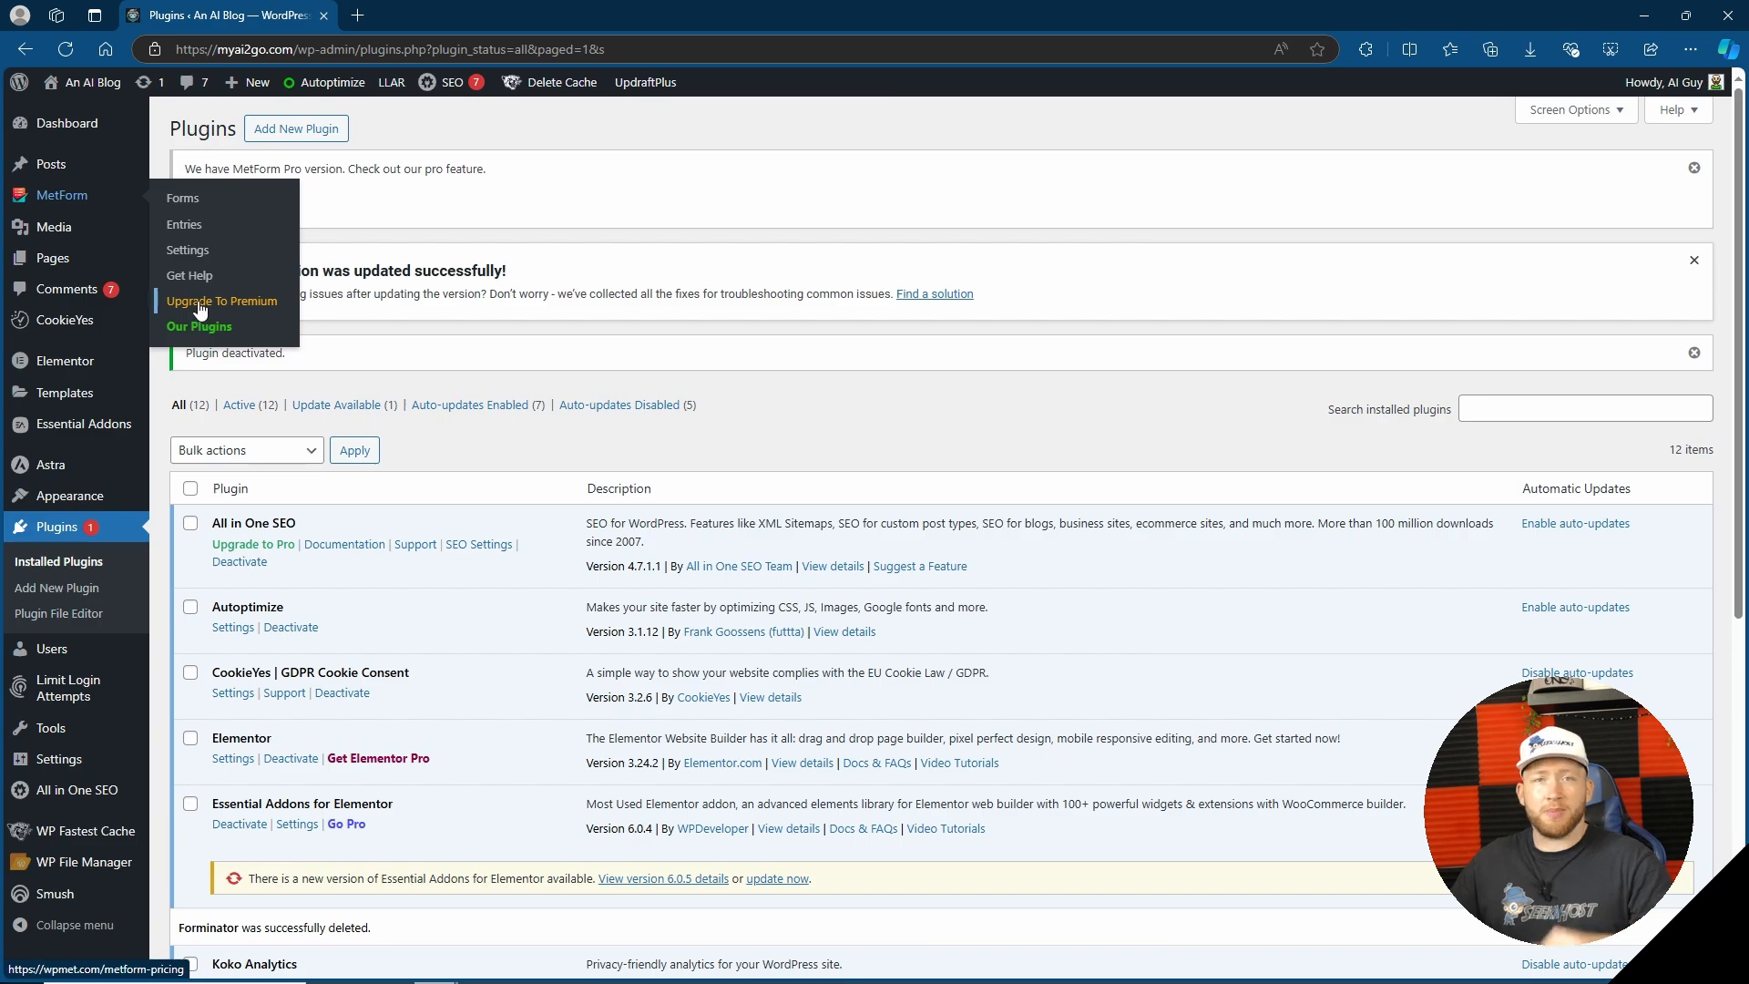
# Open the MetForm plugin and go through its onboarding wizard to the settings dashboard
pyautogui.click(192, 202)
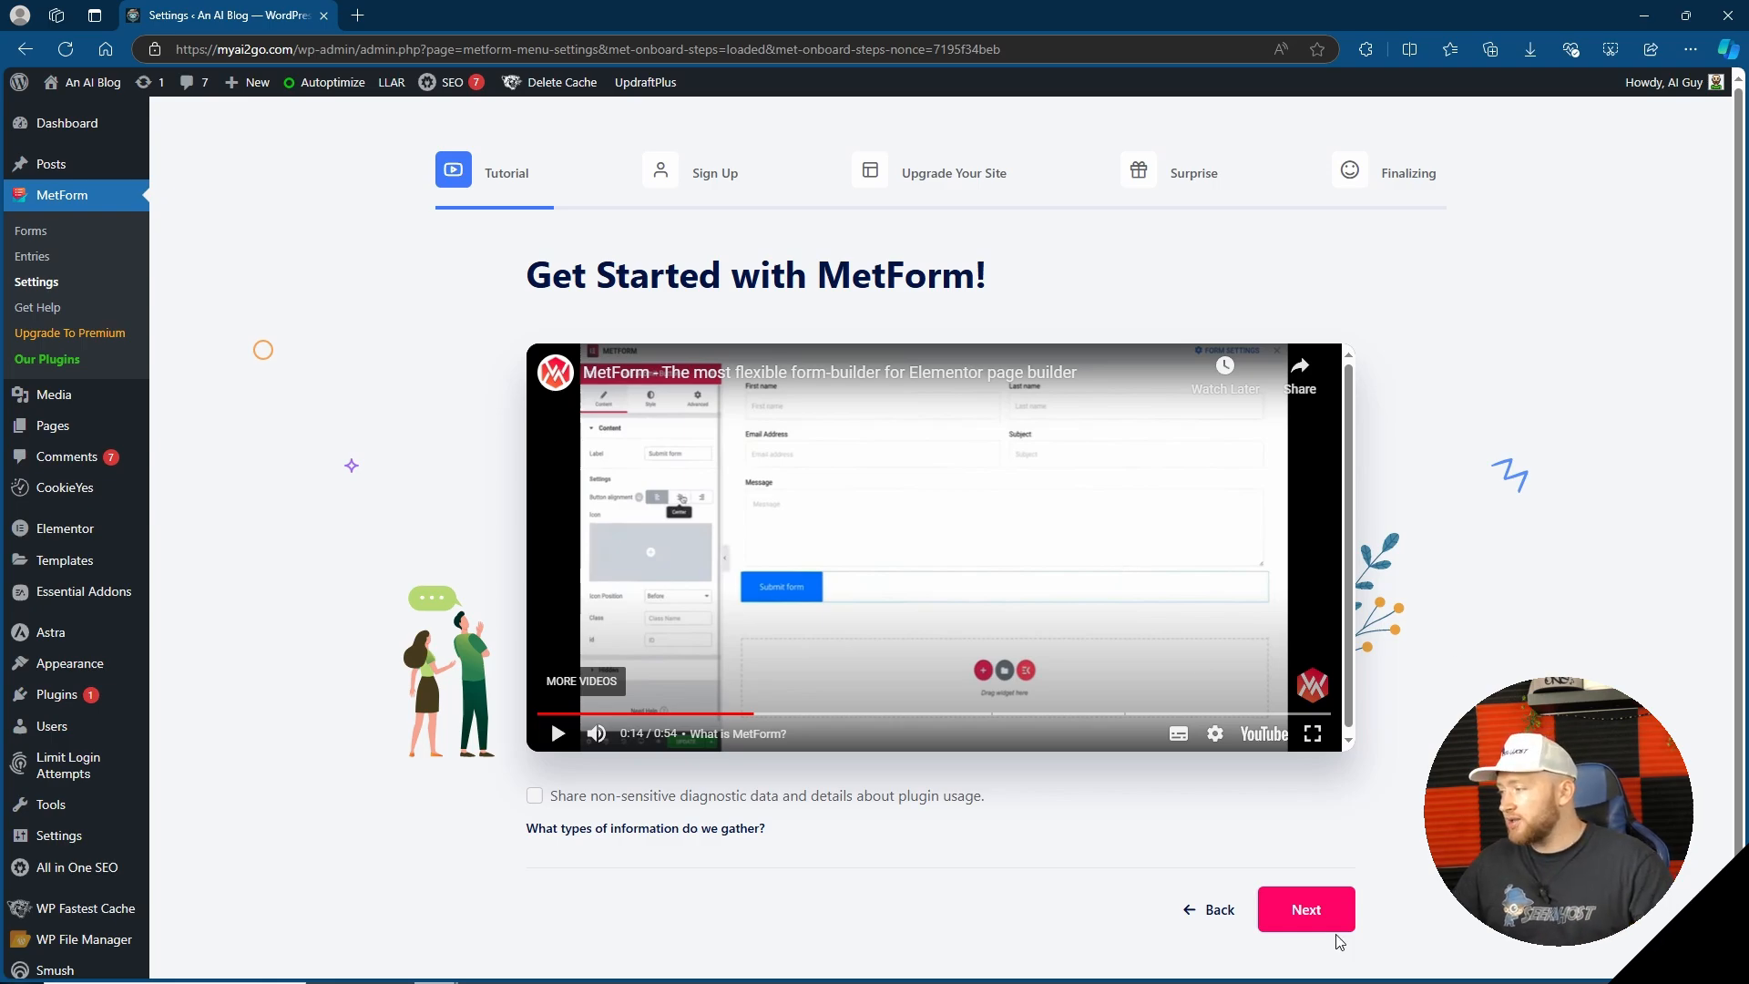
pyautogui.click(1316, 916)
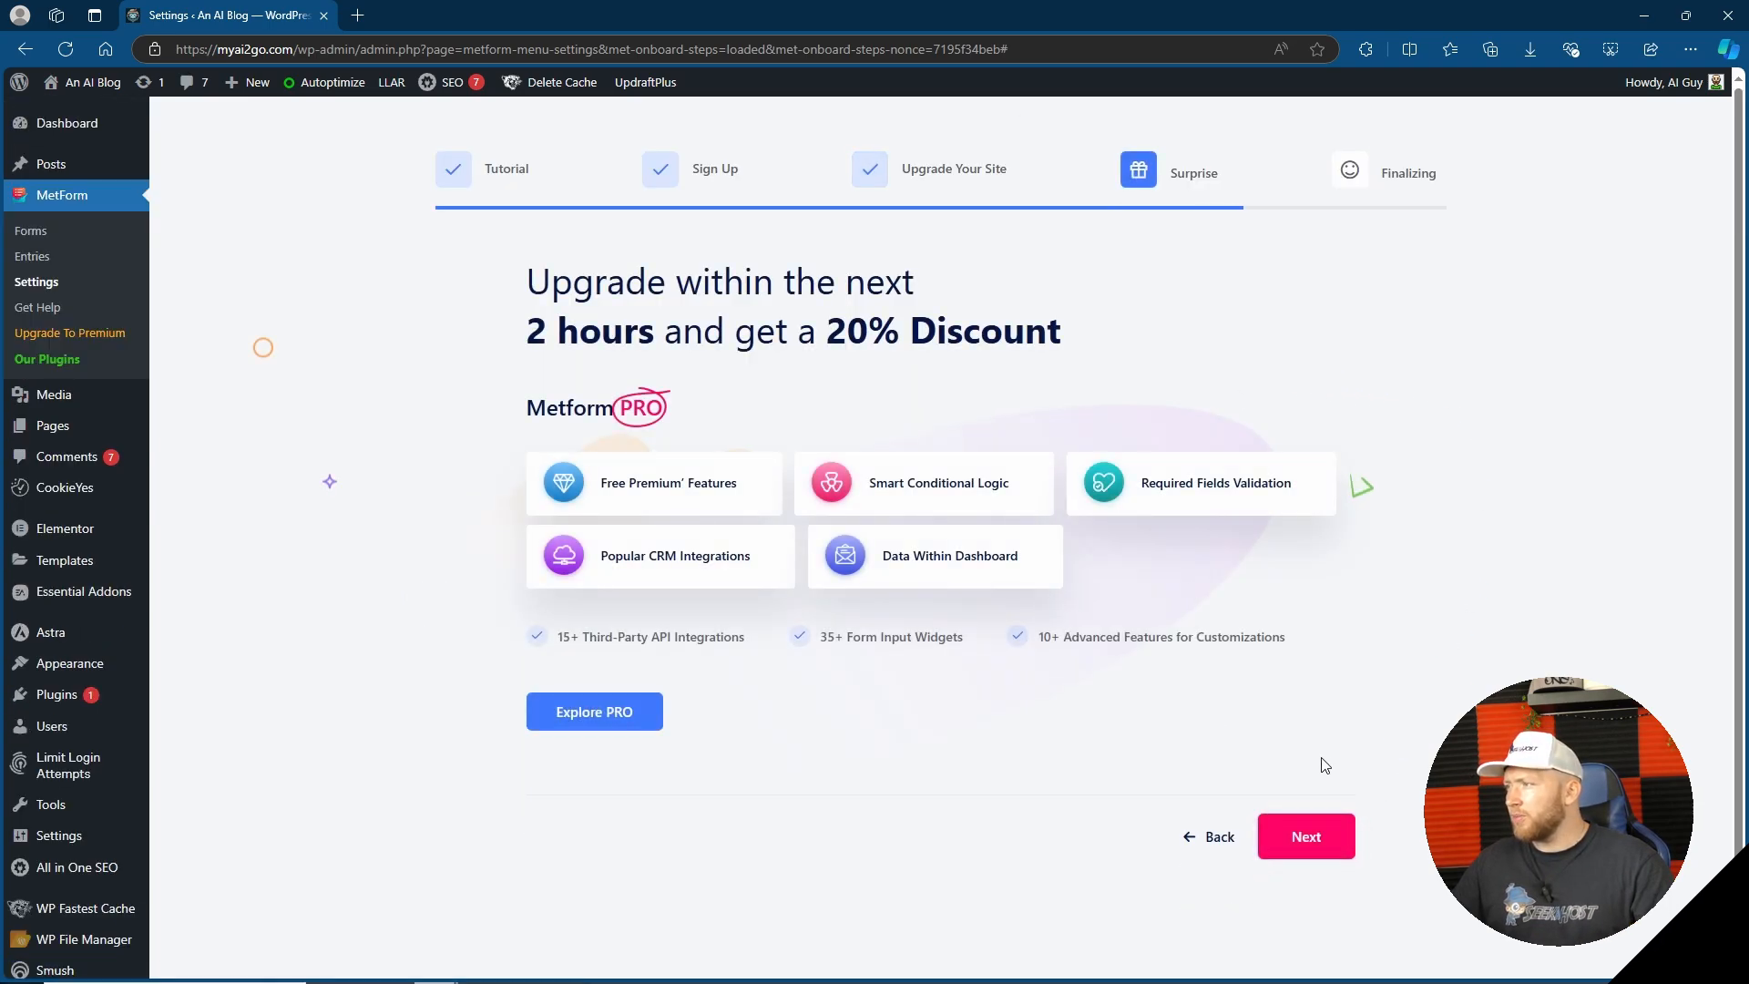
pyautogui.click(1318, 843)
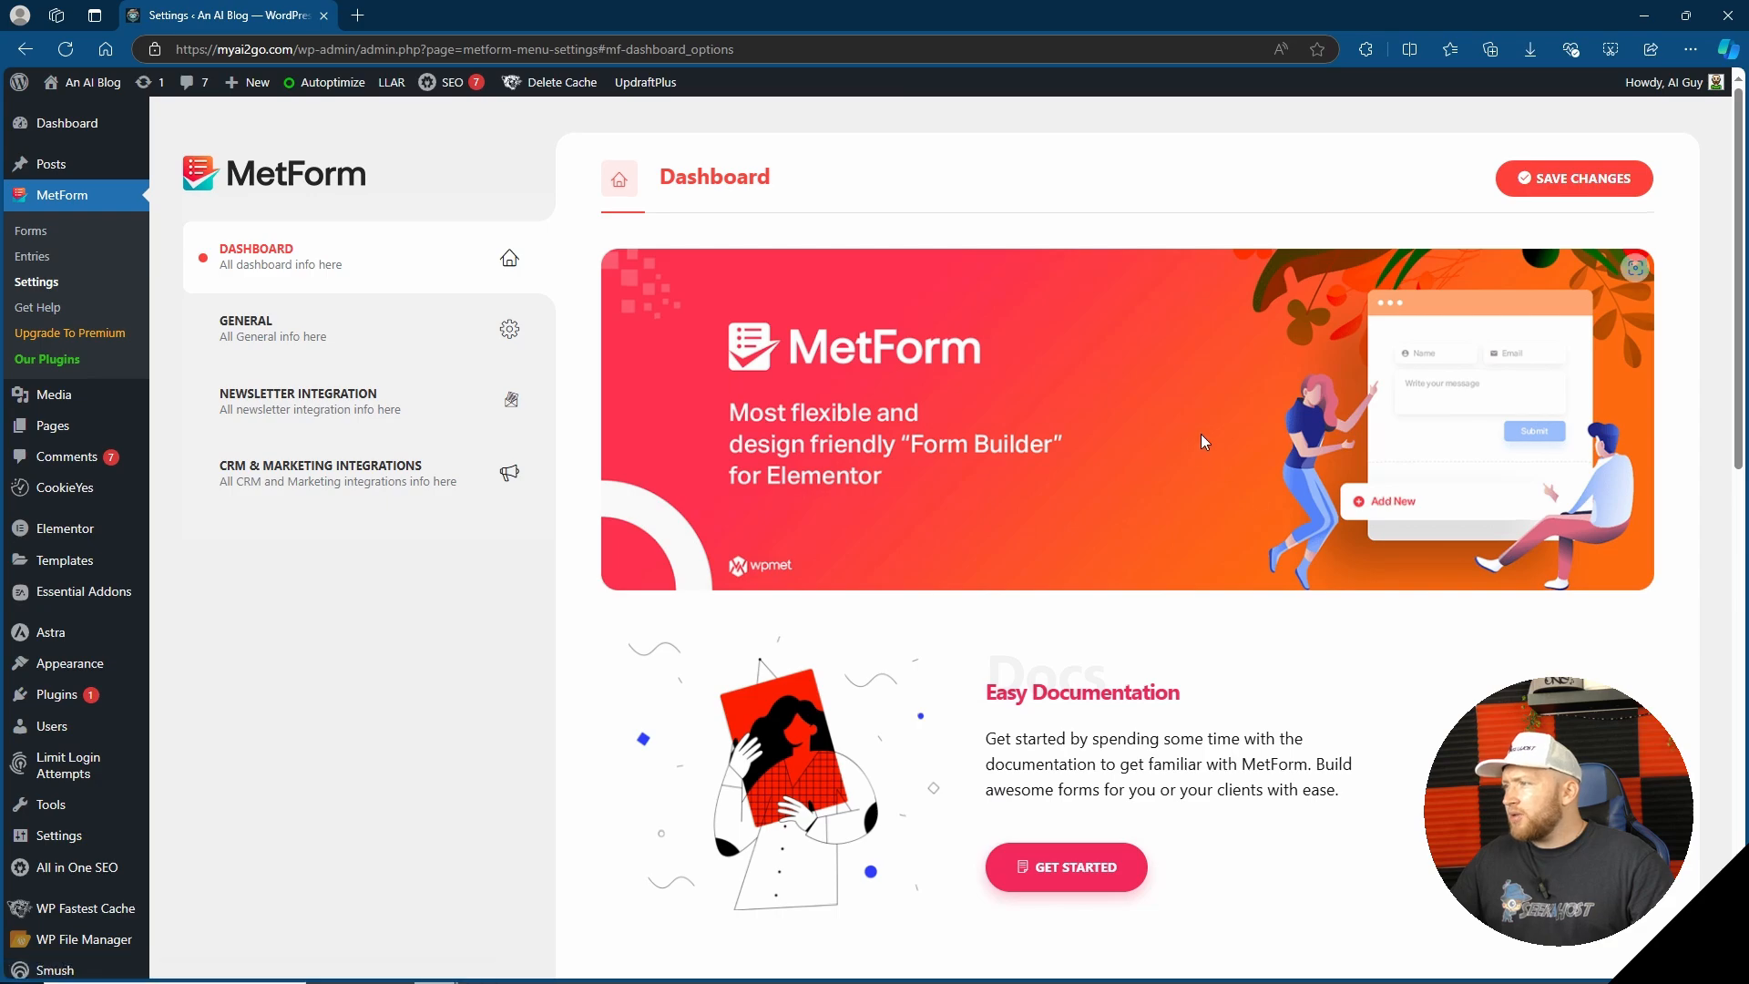
# Look through the MetForm settings dashboard and its general reCAPTCHA settings
pyautogui.scroll(-5, 1200, 433)
pyautogui.scroll(-1, 1204, 440)
pyautogui.scroll(1, 1204, 440)
pyautogui.scroll(-5, 1204, 441)
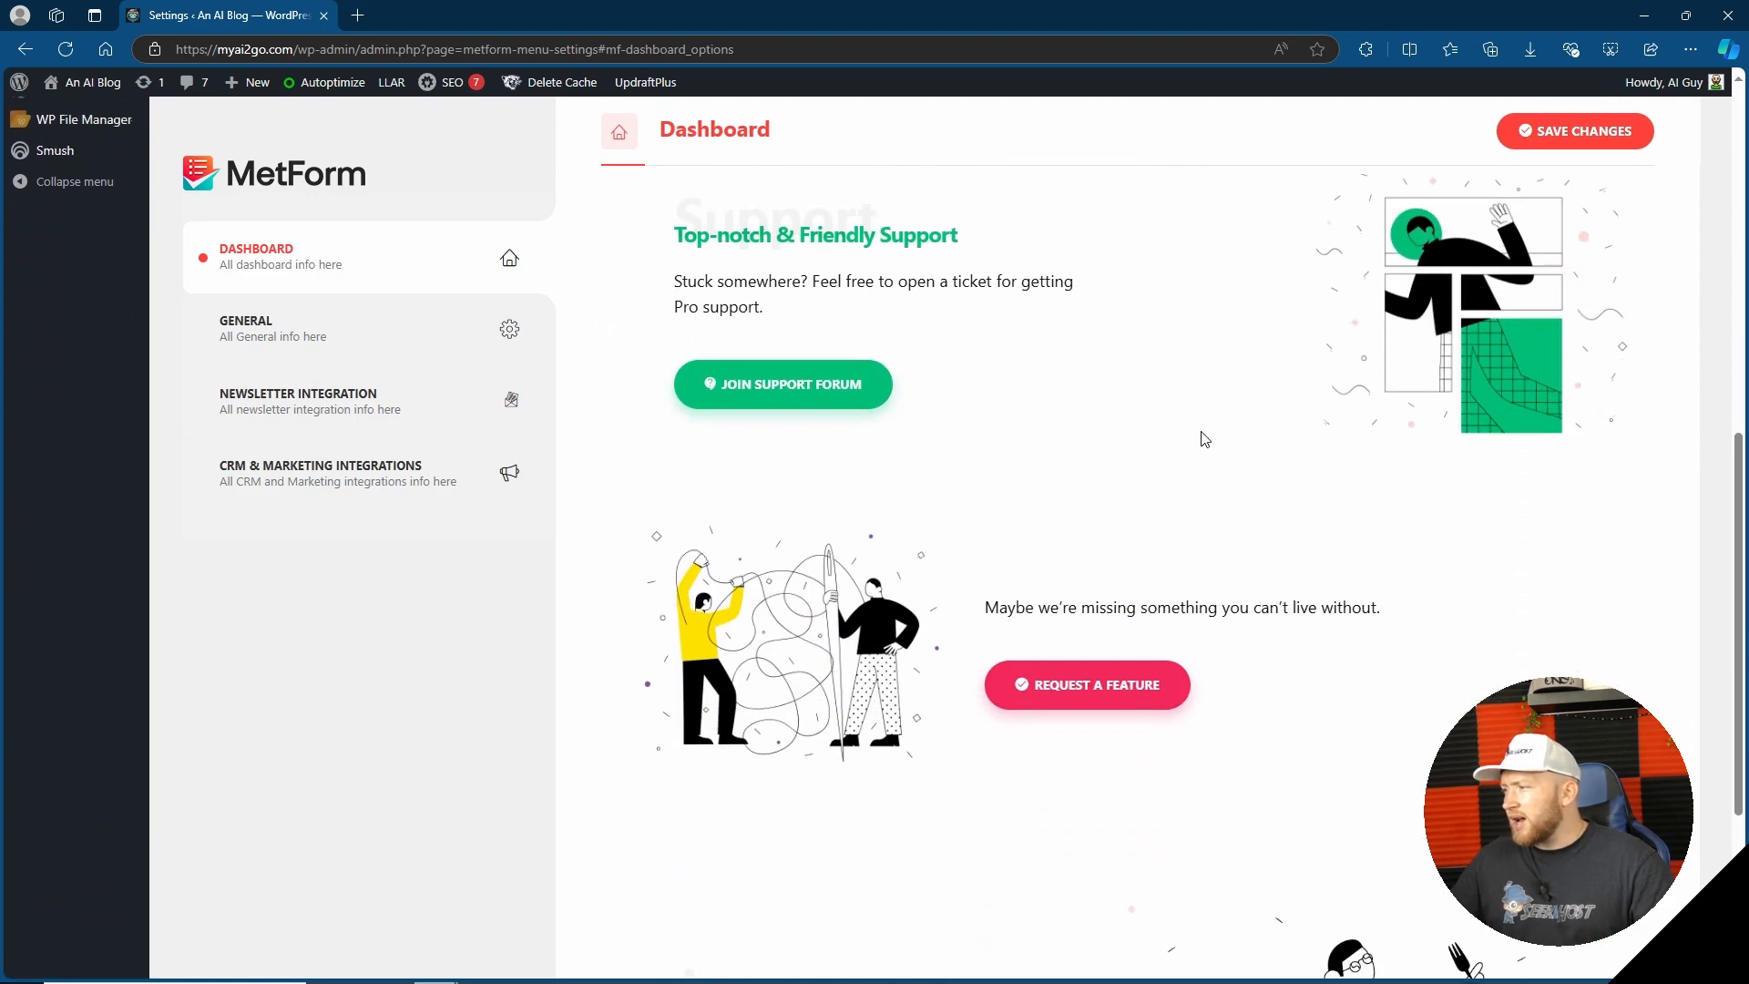
pyautogui.scroll(-2, 1202, 440)
pyautogui.scroll(8, 1203, 439)
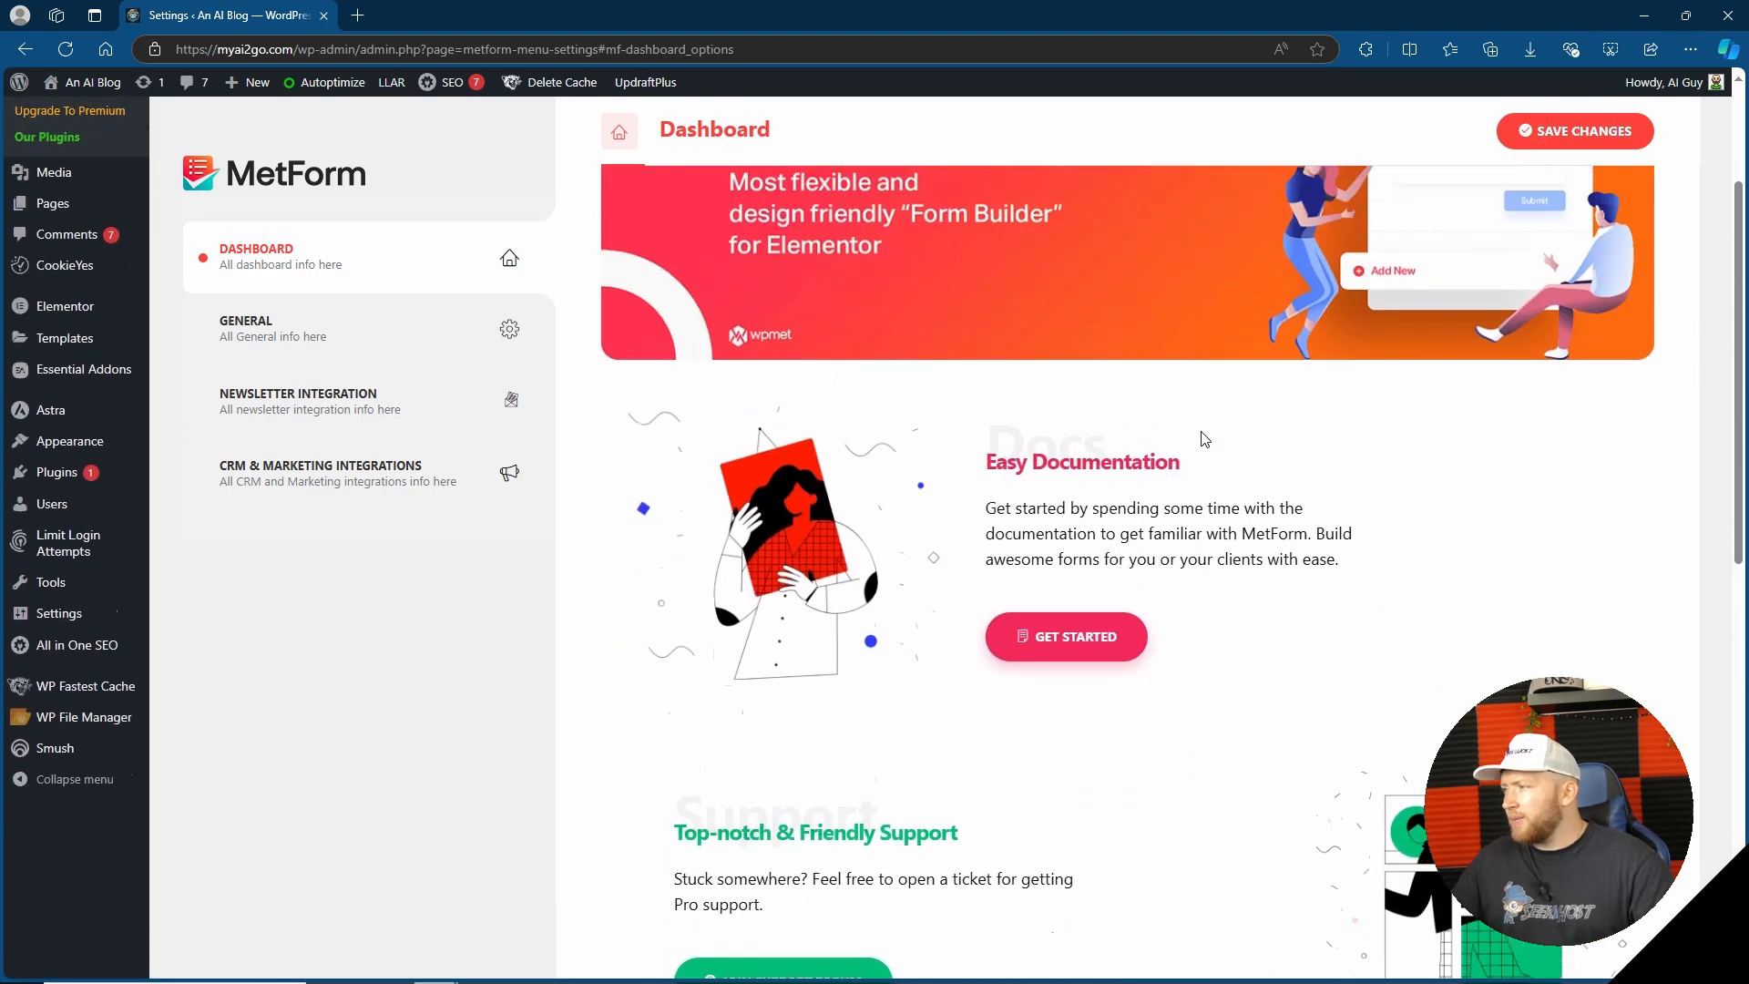
pyautogui.scroll(-3, 1184, 431)
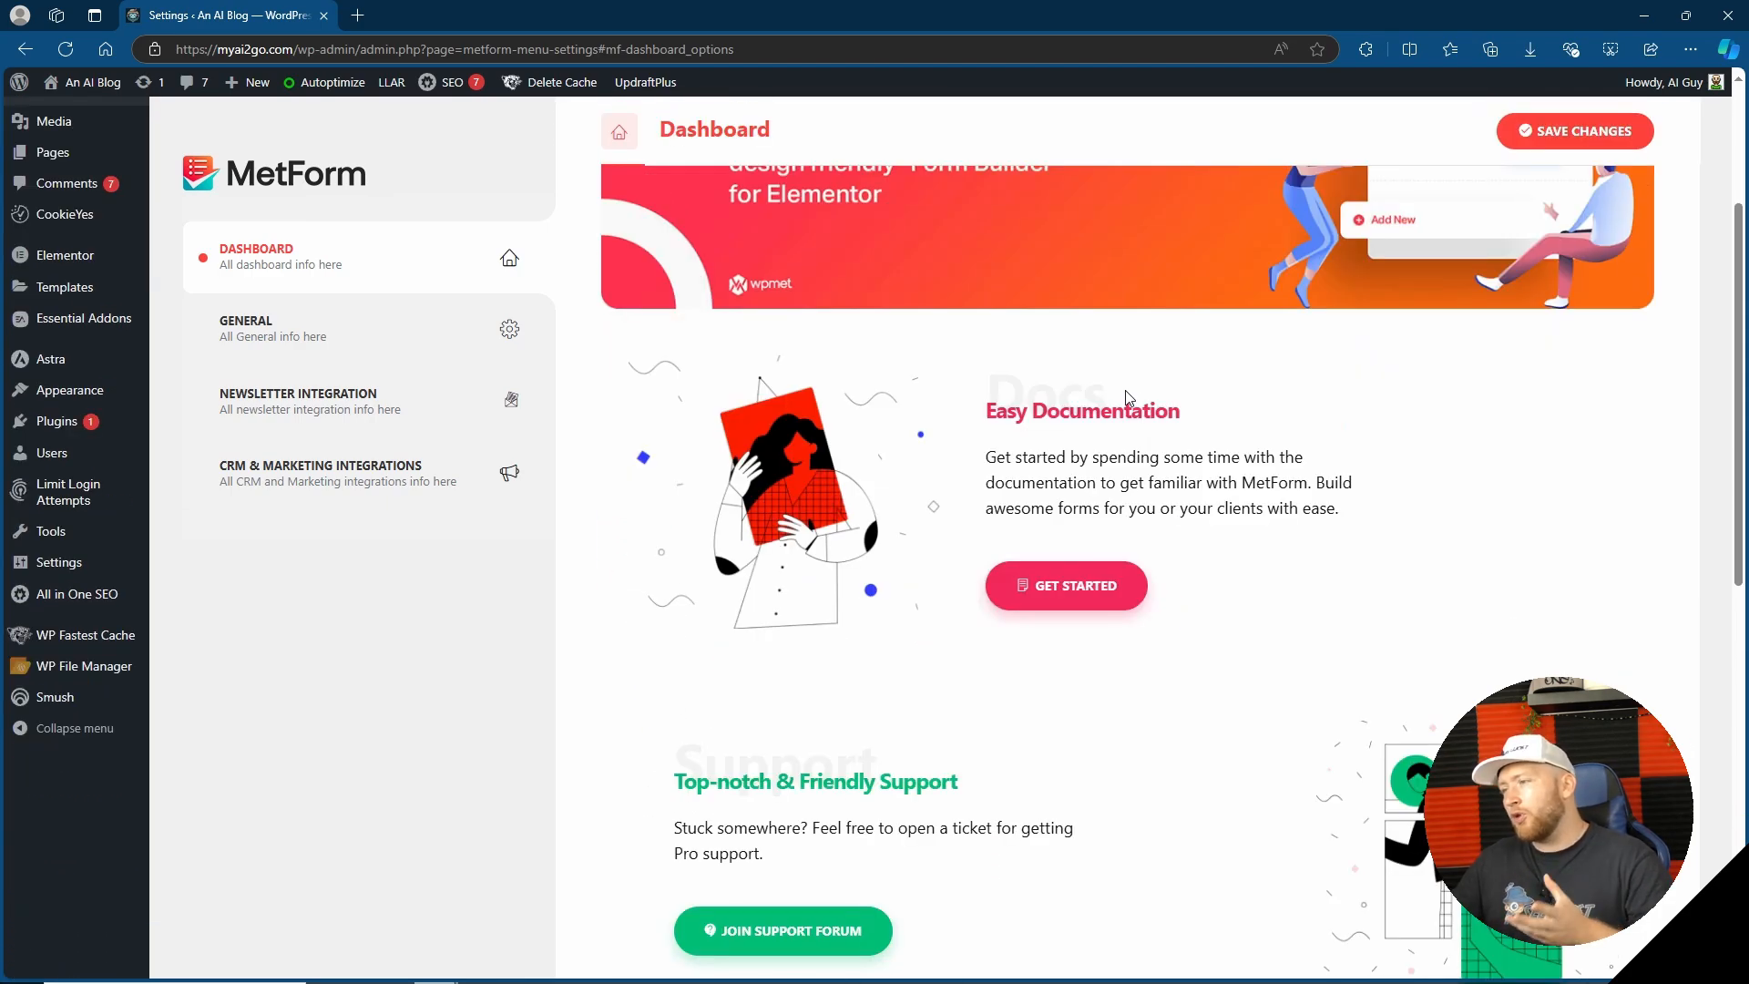
pyautogui.scroll(5, 1126, 417)
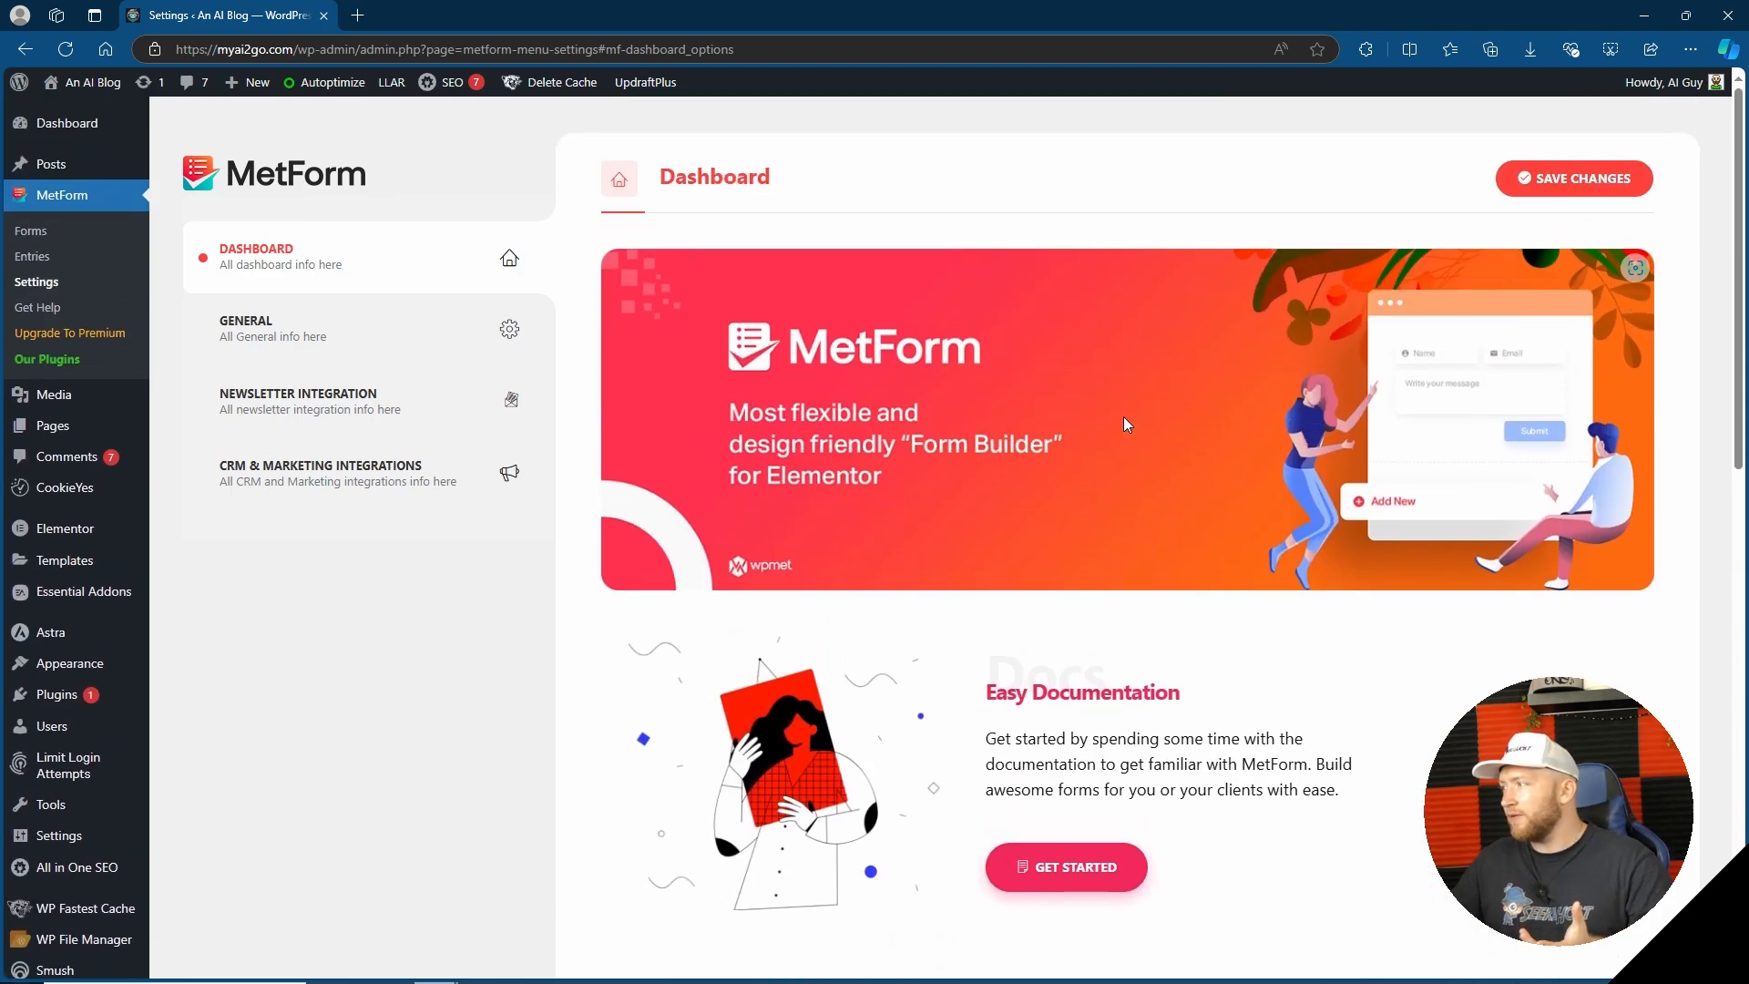
pyautogui.click(273, 328)
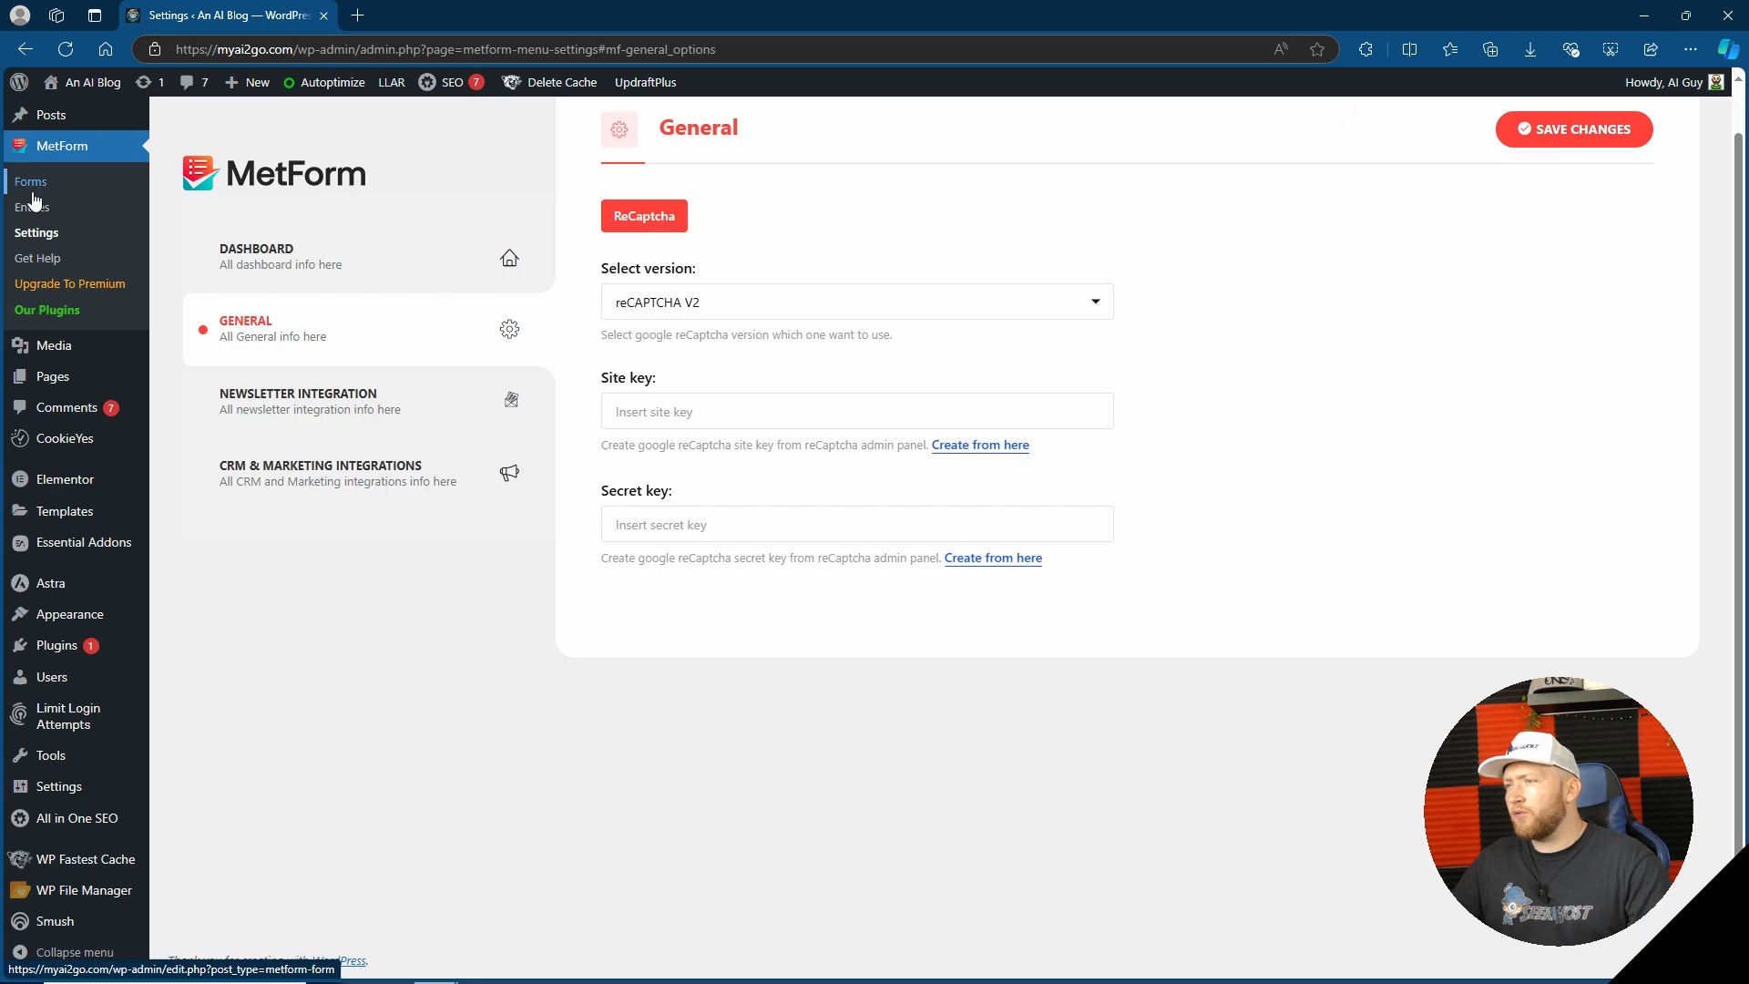
# Create a new MetForm form named "Test" from the Simple Contact Form 1 template and open it for editing
pyautogui.click(47, 187)
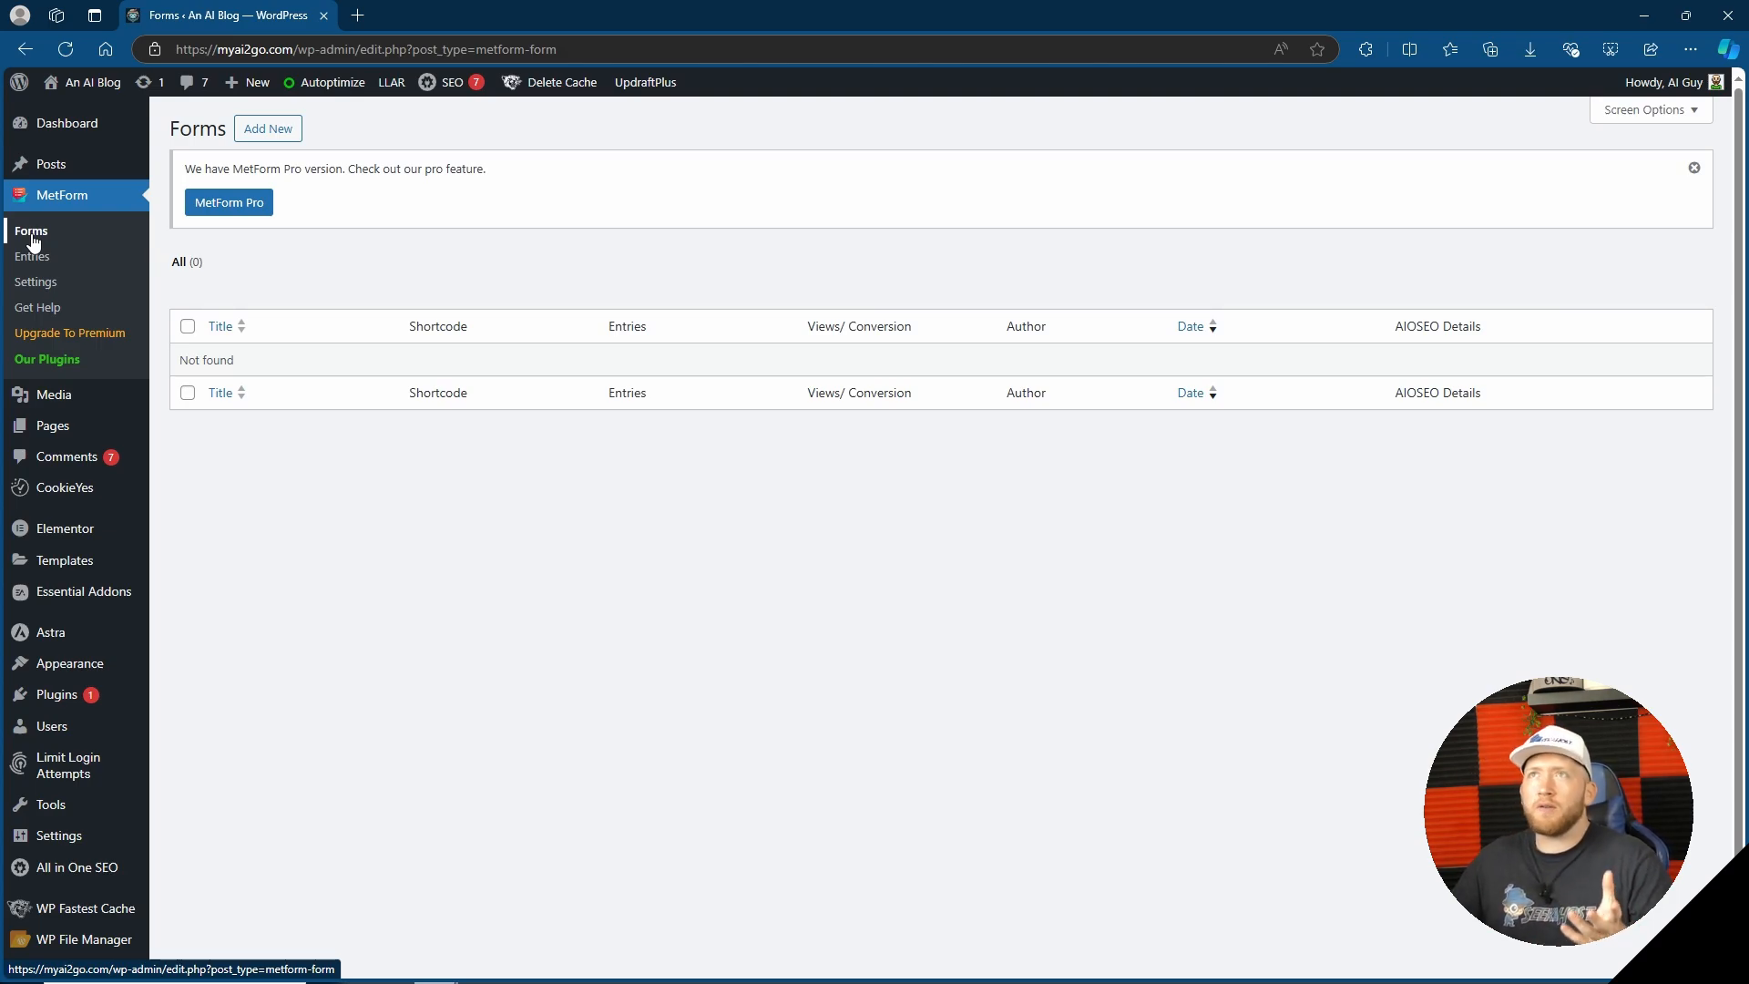
pyautogui.click(256, 130)
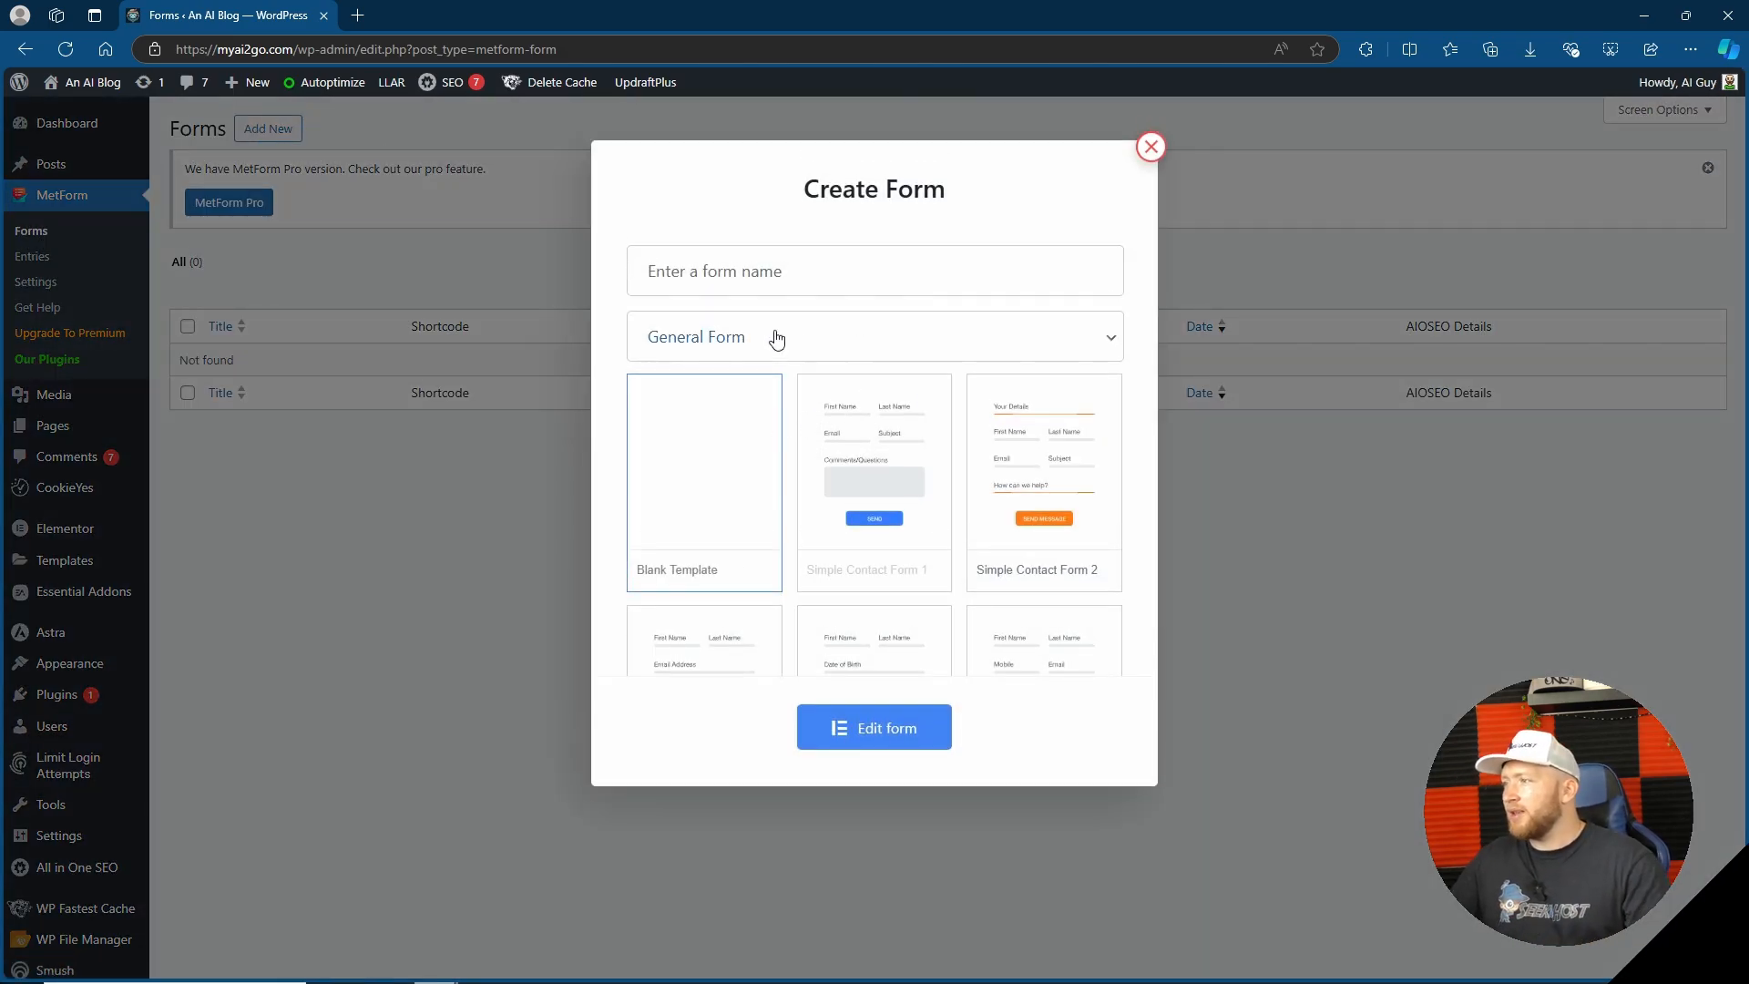
pyautogui.click(777, 279)
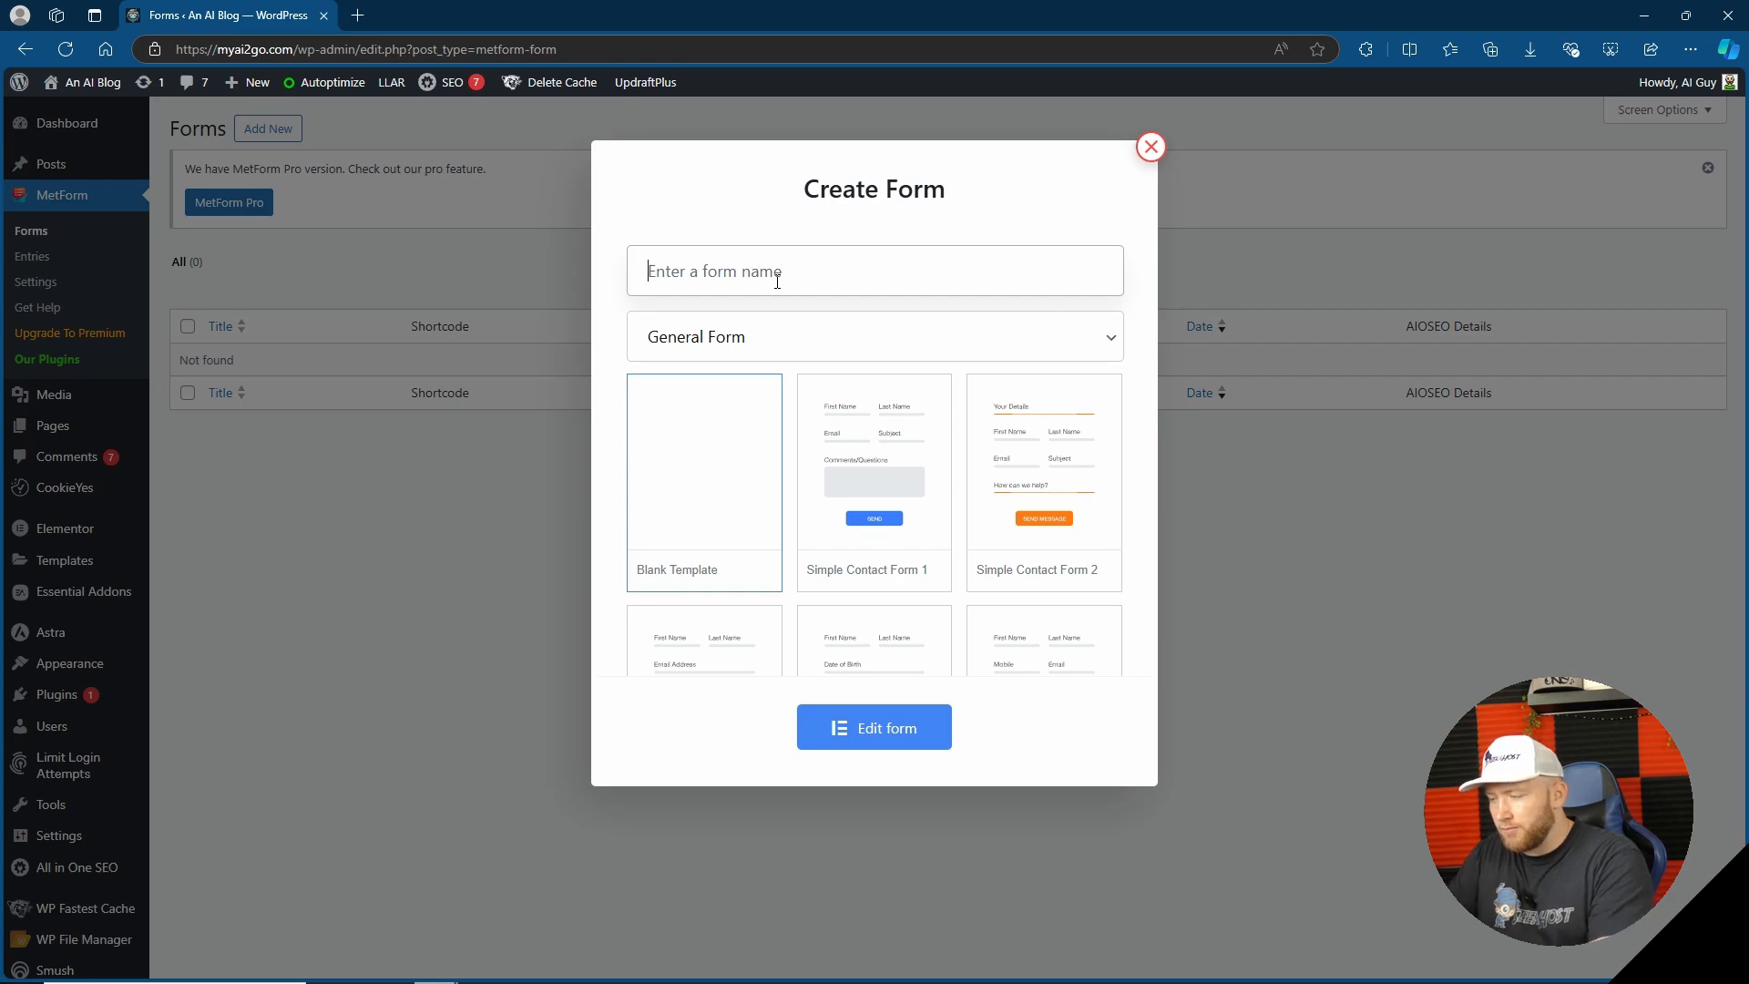
pyautogui.write('Test')
pyautogui.scroll(-1, 890, 340)
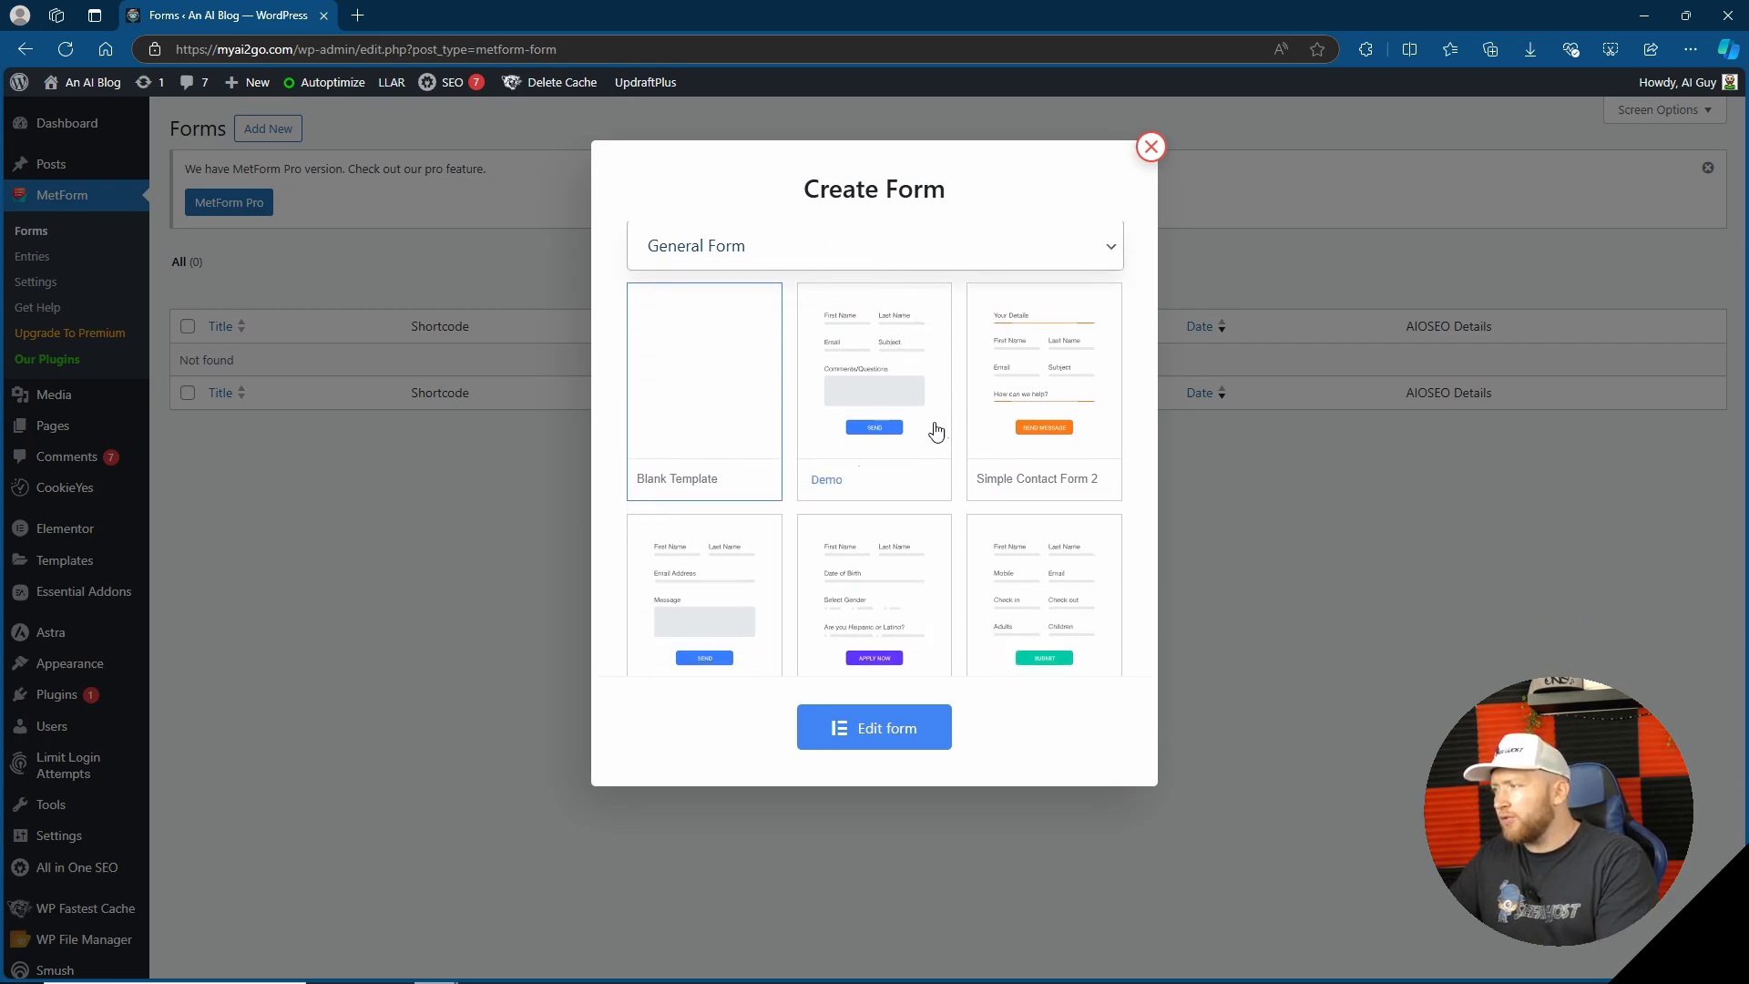
pyautogui.click(861, 384)
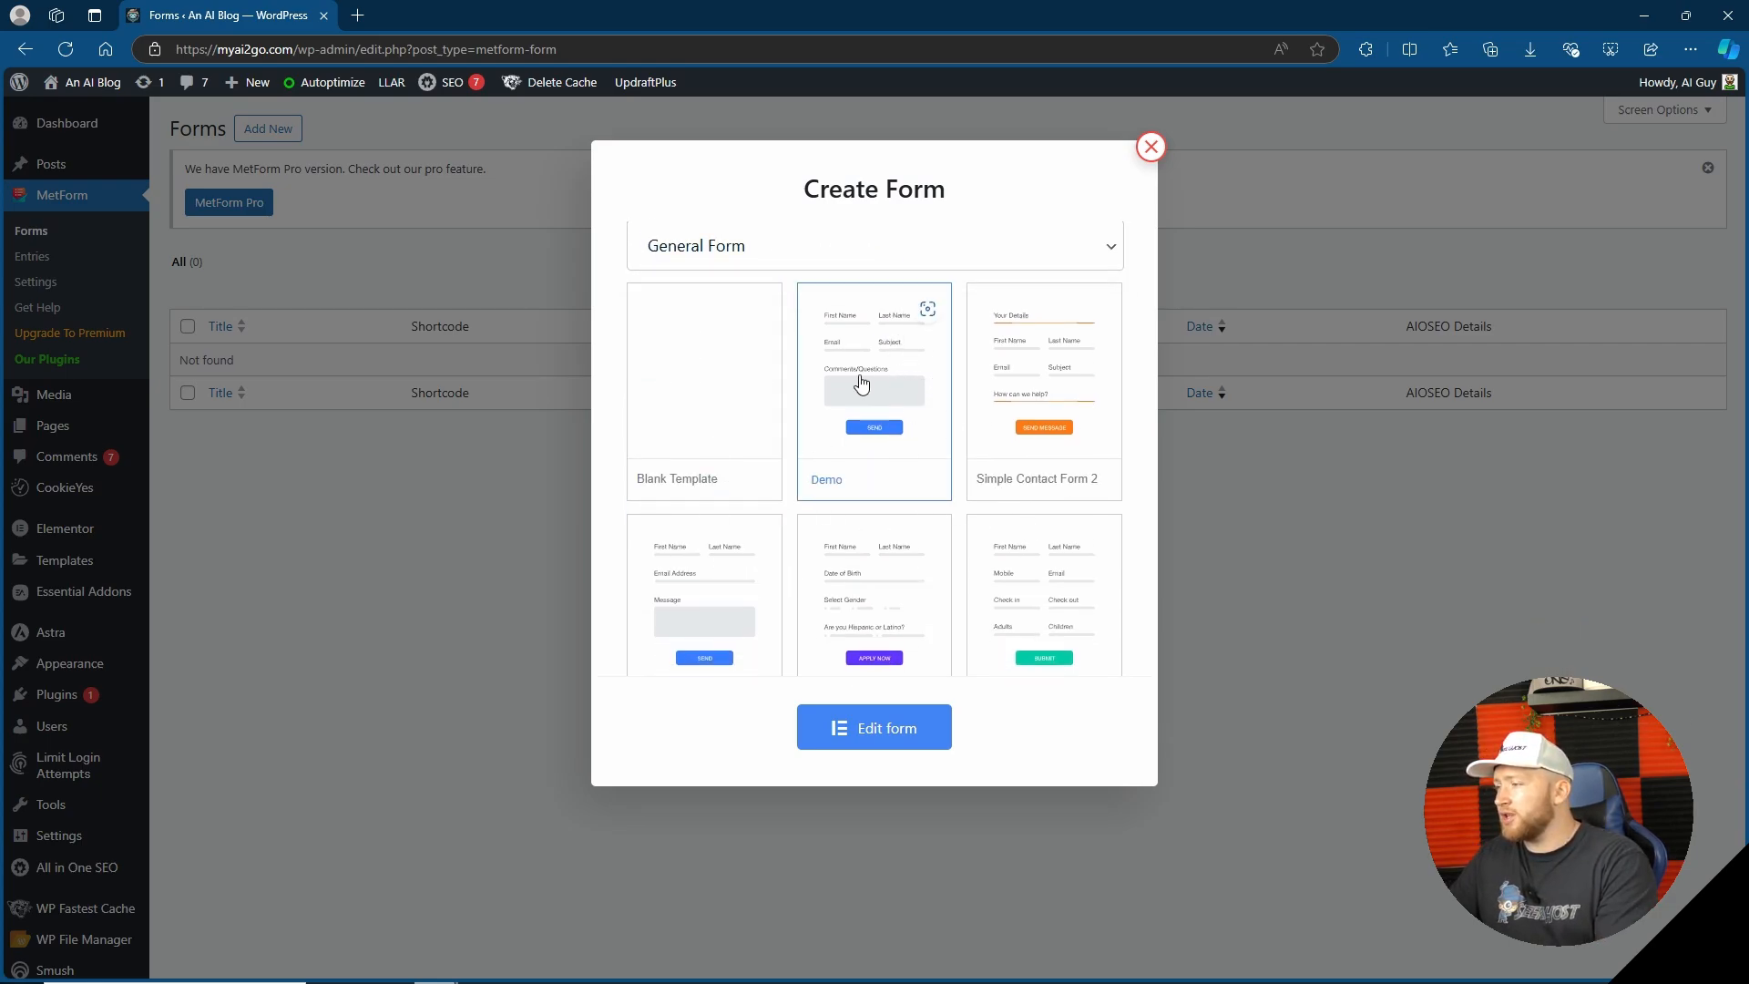
pyautogui.click(868, 729)
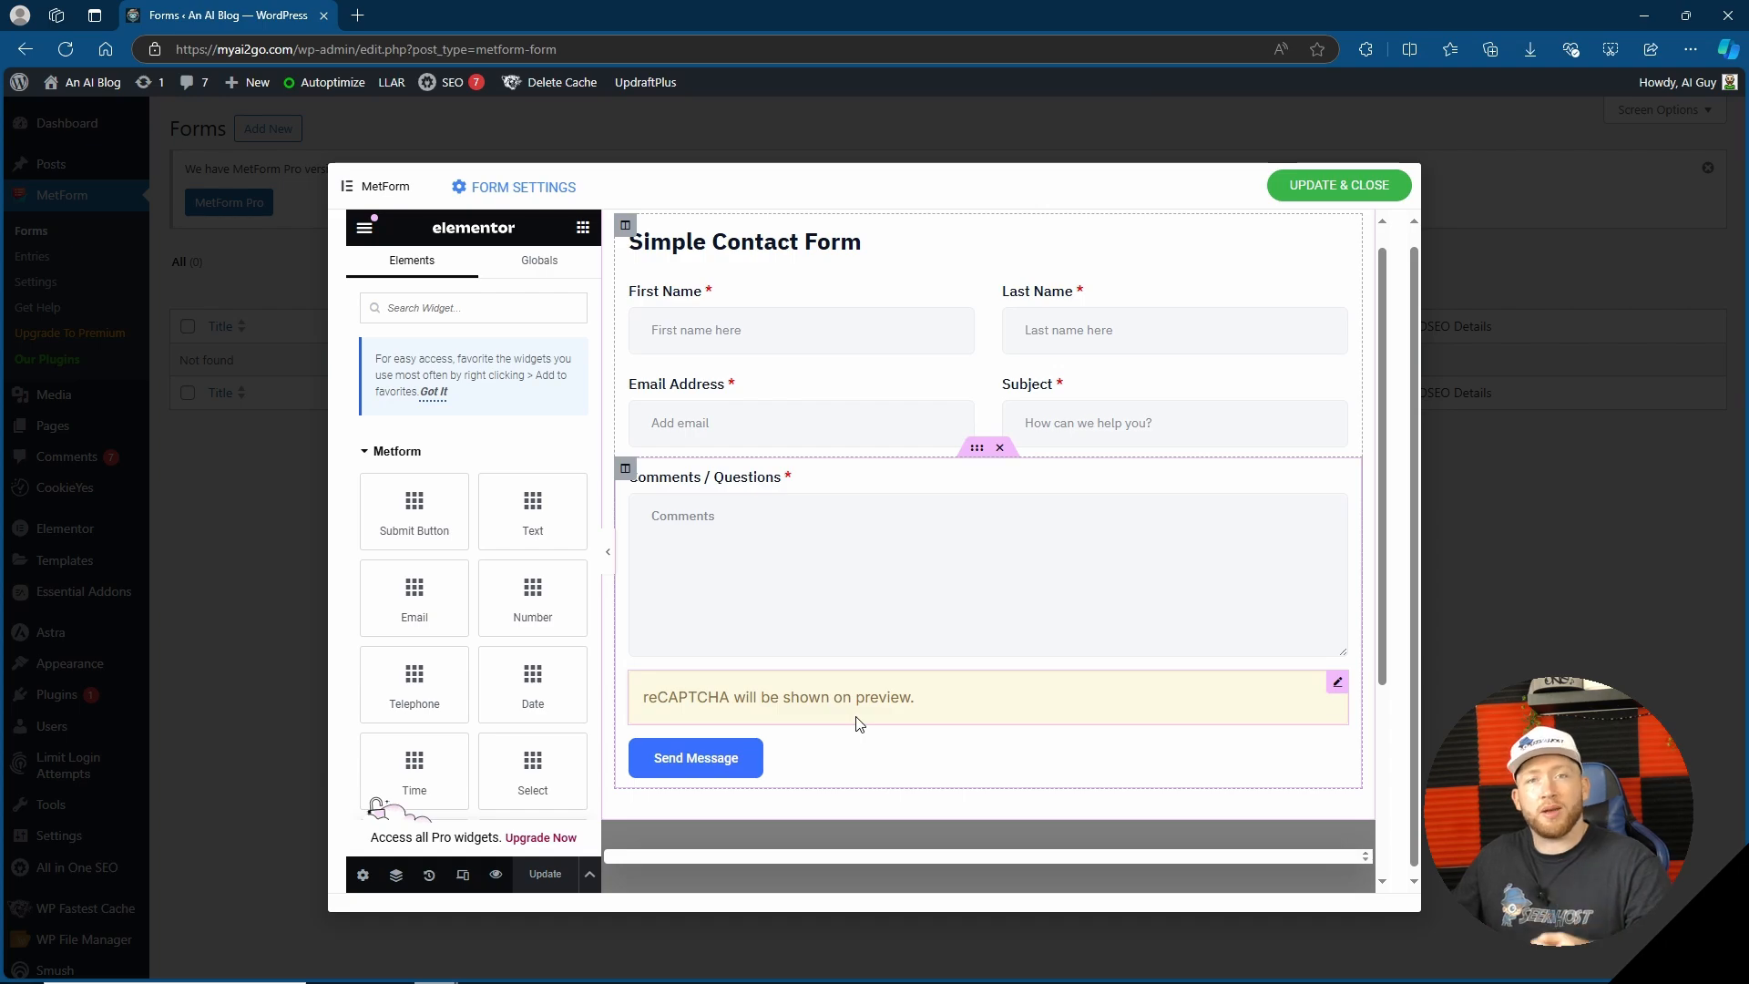
# Try to add a grid layout container in the empty area below the contact form
pyautogui.scroll(-3, 976, 510)
pyautogui.scroll(2, 922, 510)
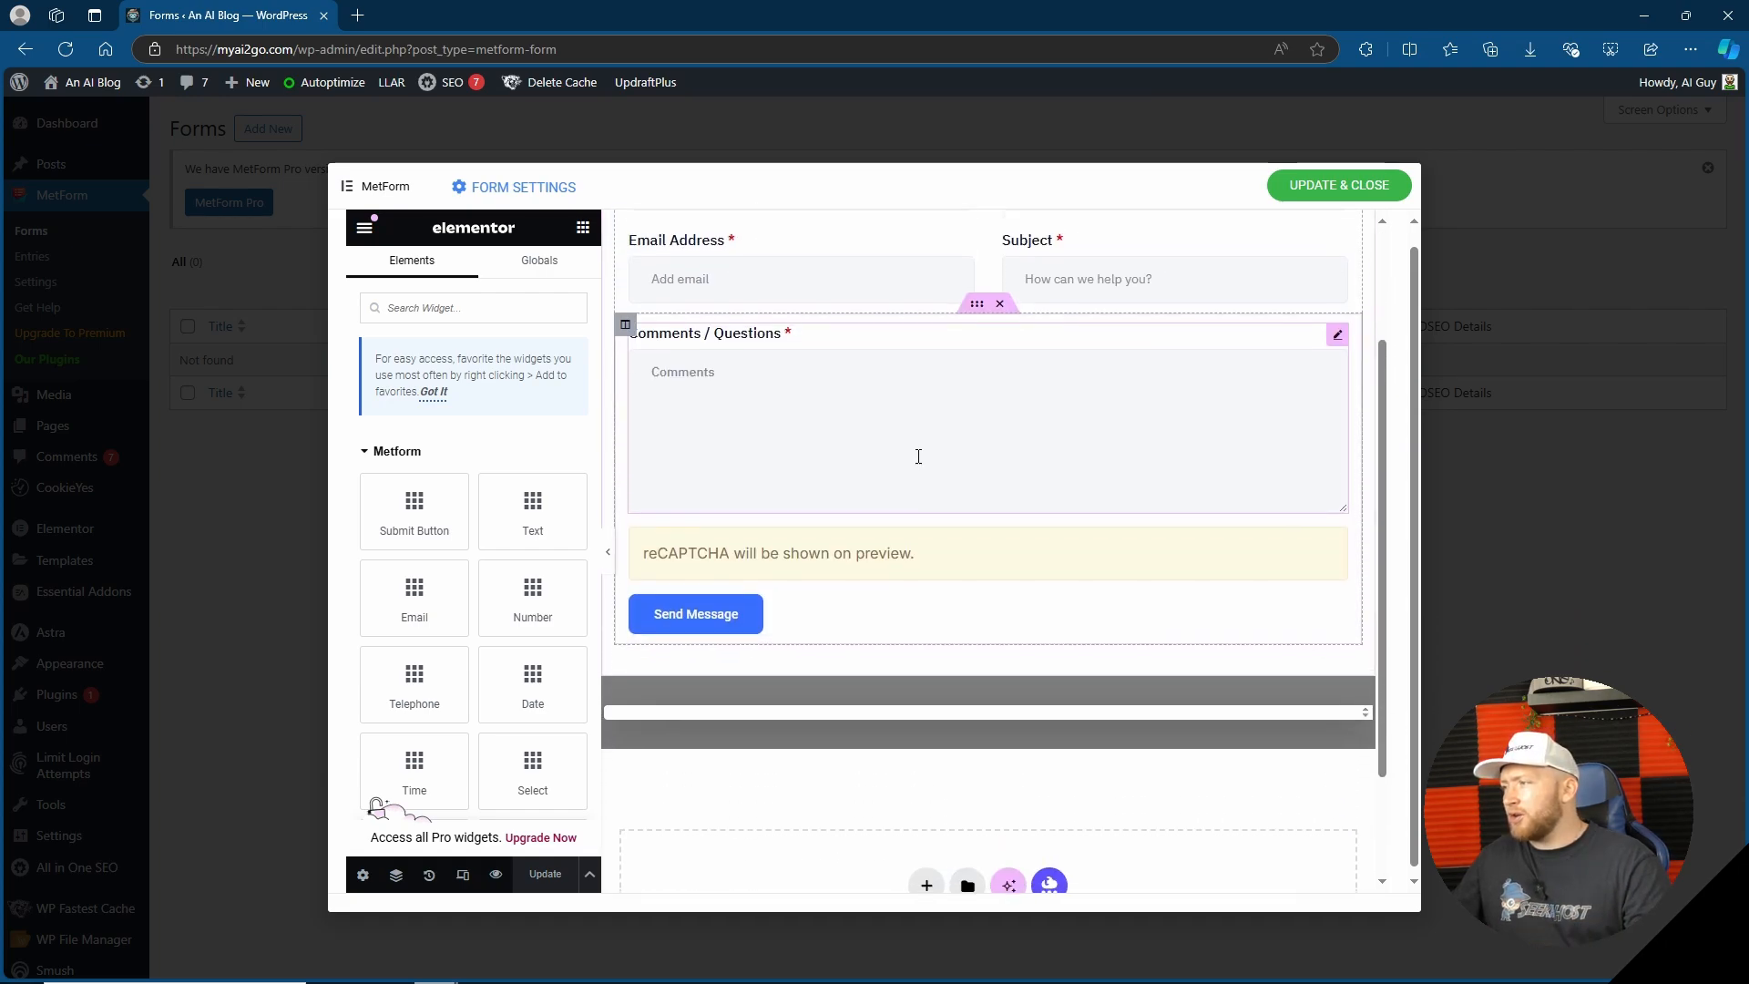
pyautogui.scroll(1, 918, 456)
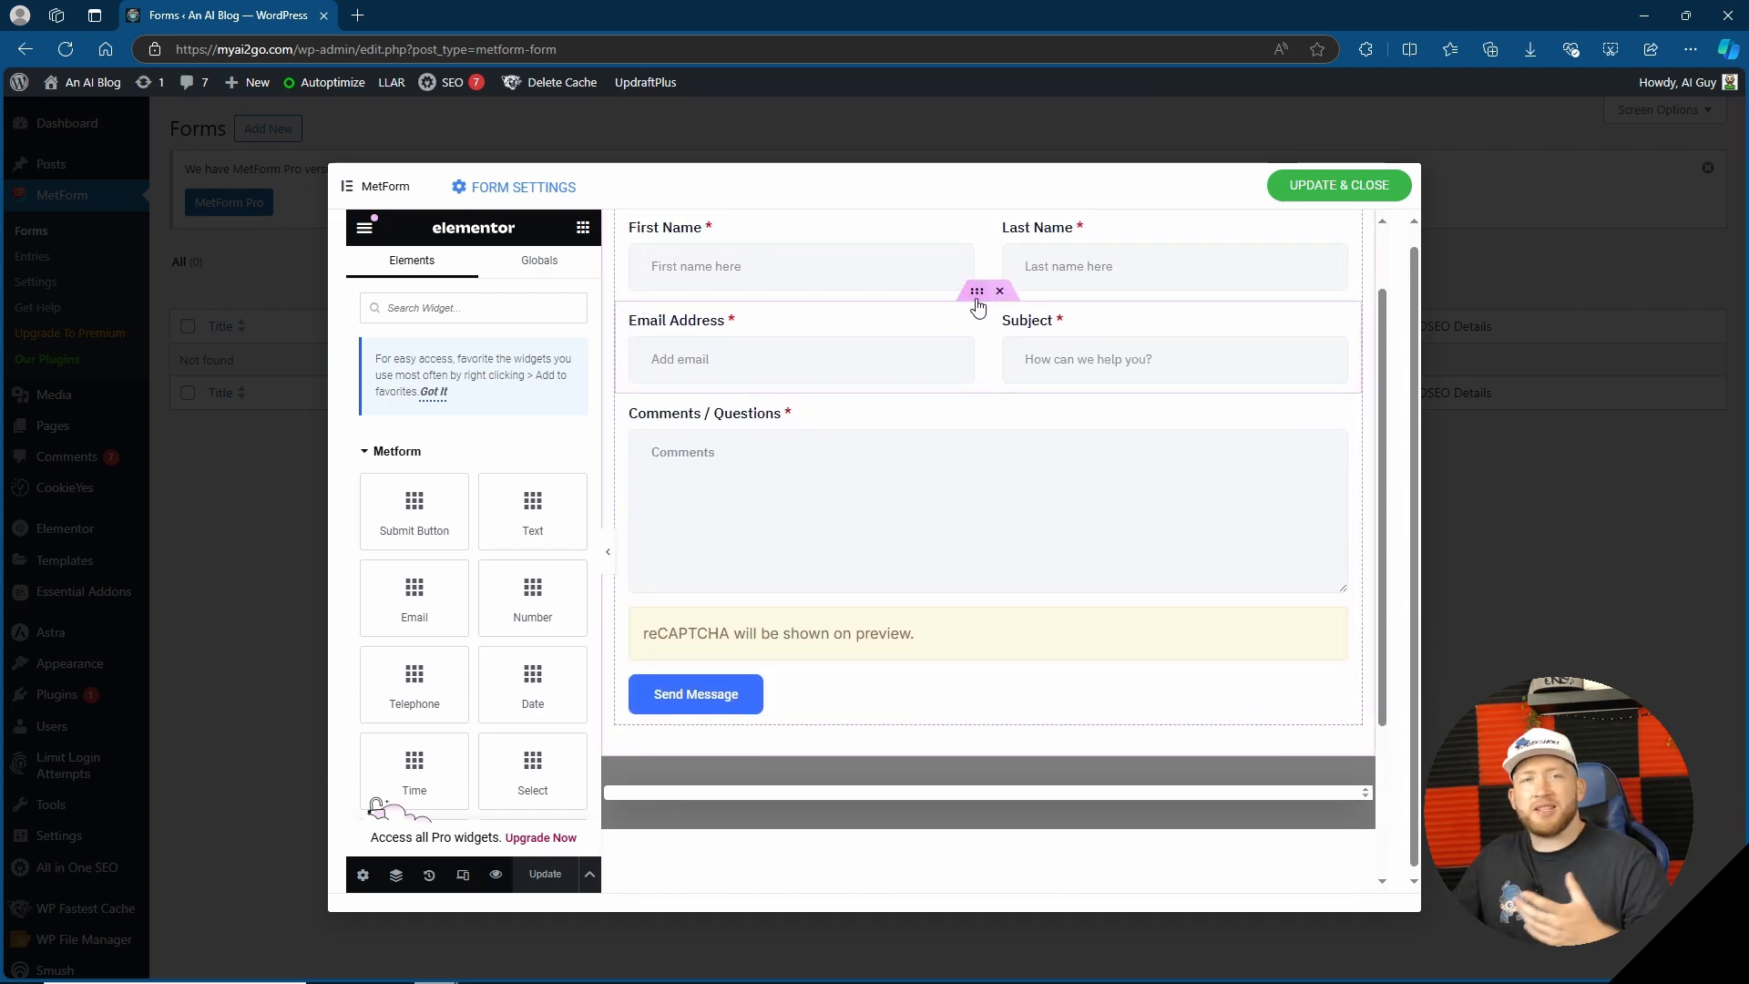
pyautogui.moveTo(976, 290)
pyautogui.mouseDown()
pyautogui.moveTo(969, 415)
pyautogui.moveTo(968, 314)
pyautogui.mouseUp()
pyautogui.scroll(-3, 947, 637)
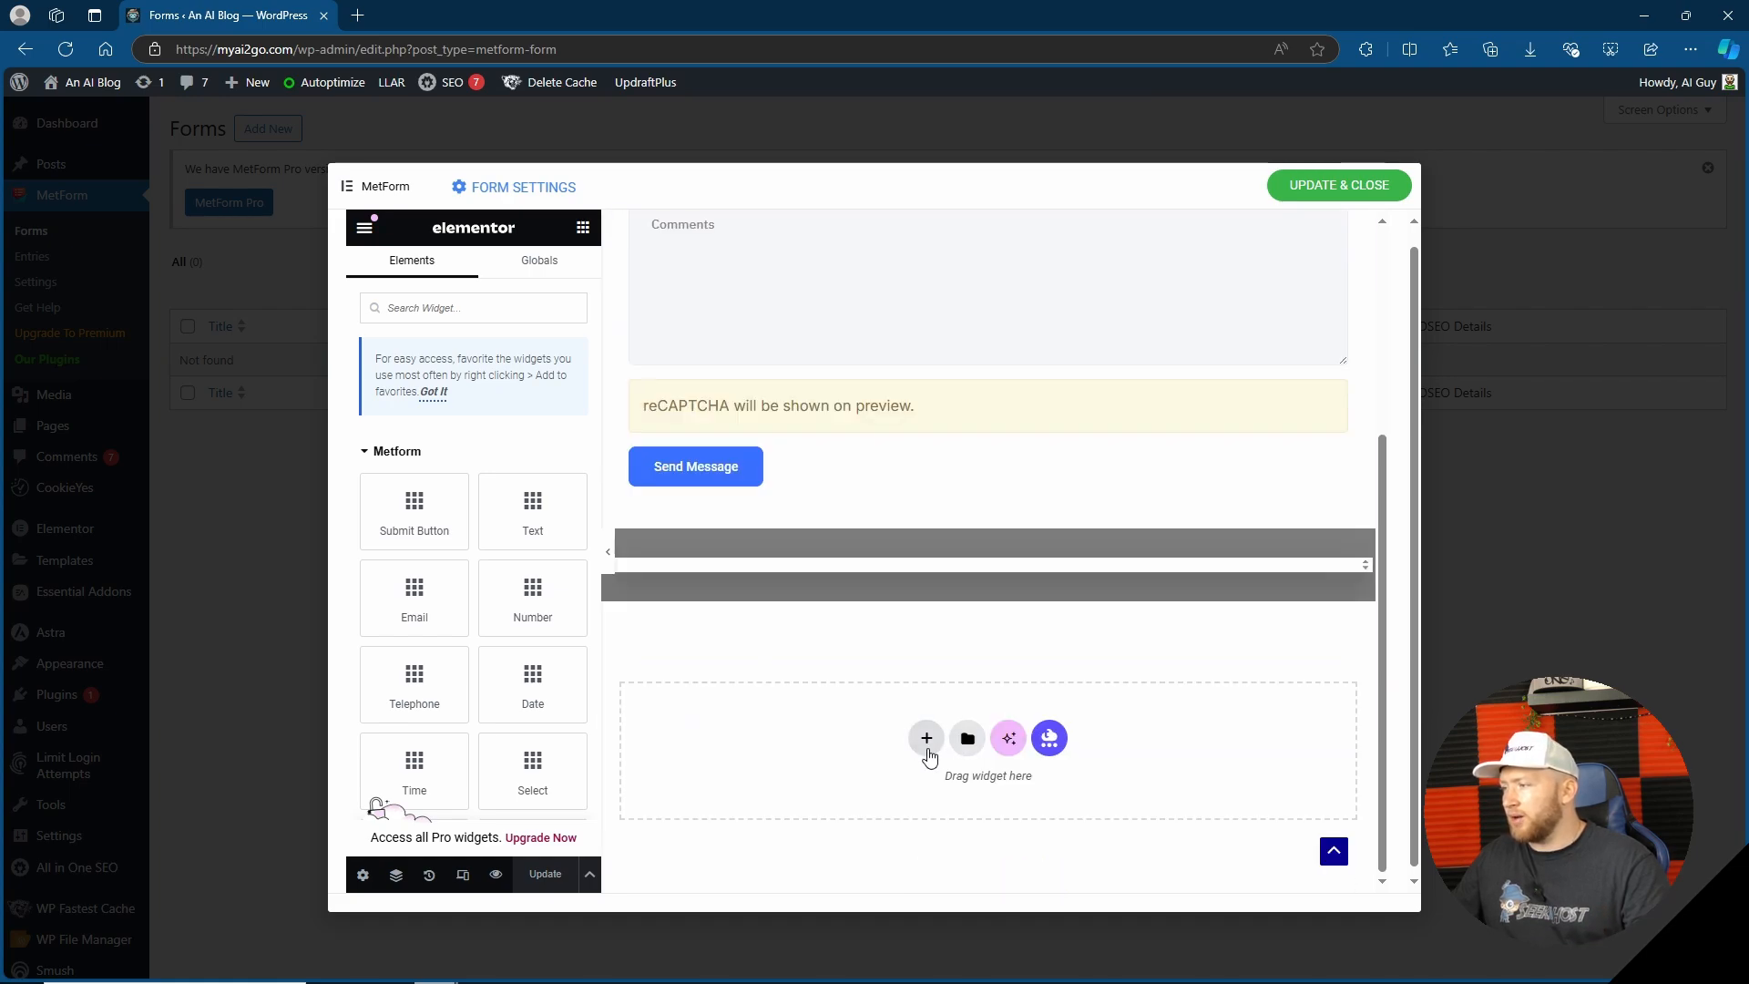
pyautogui.click(926, 744)
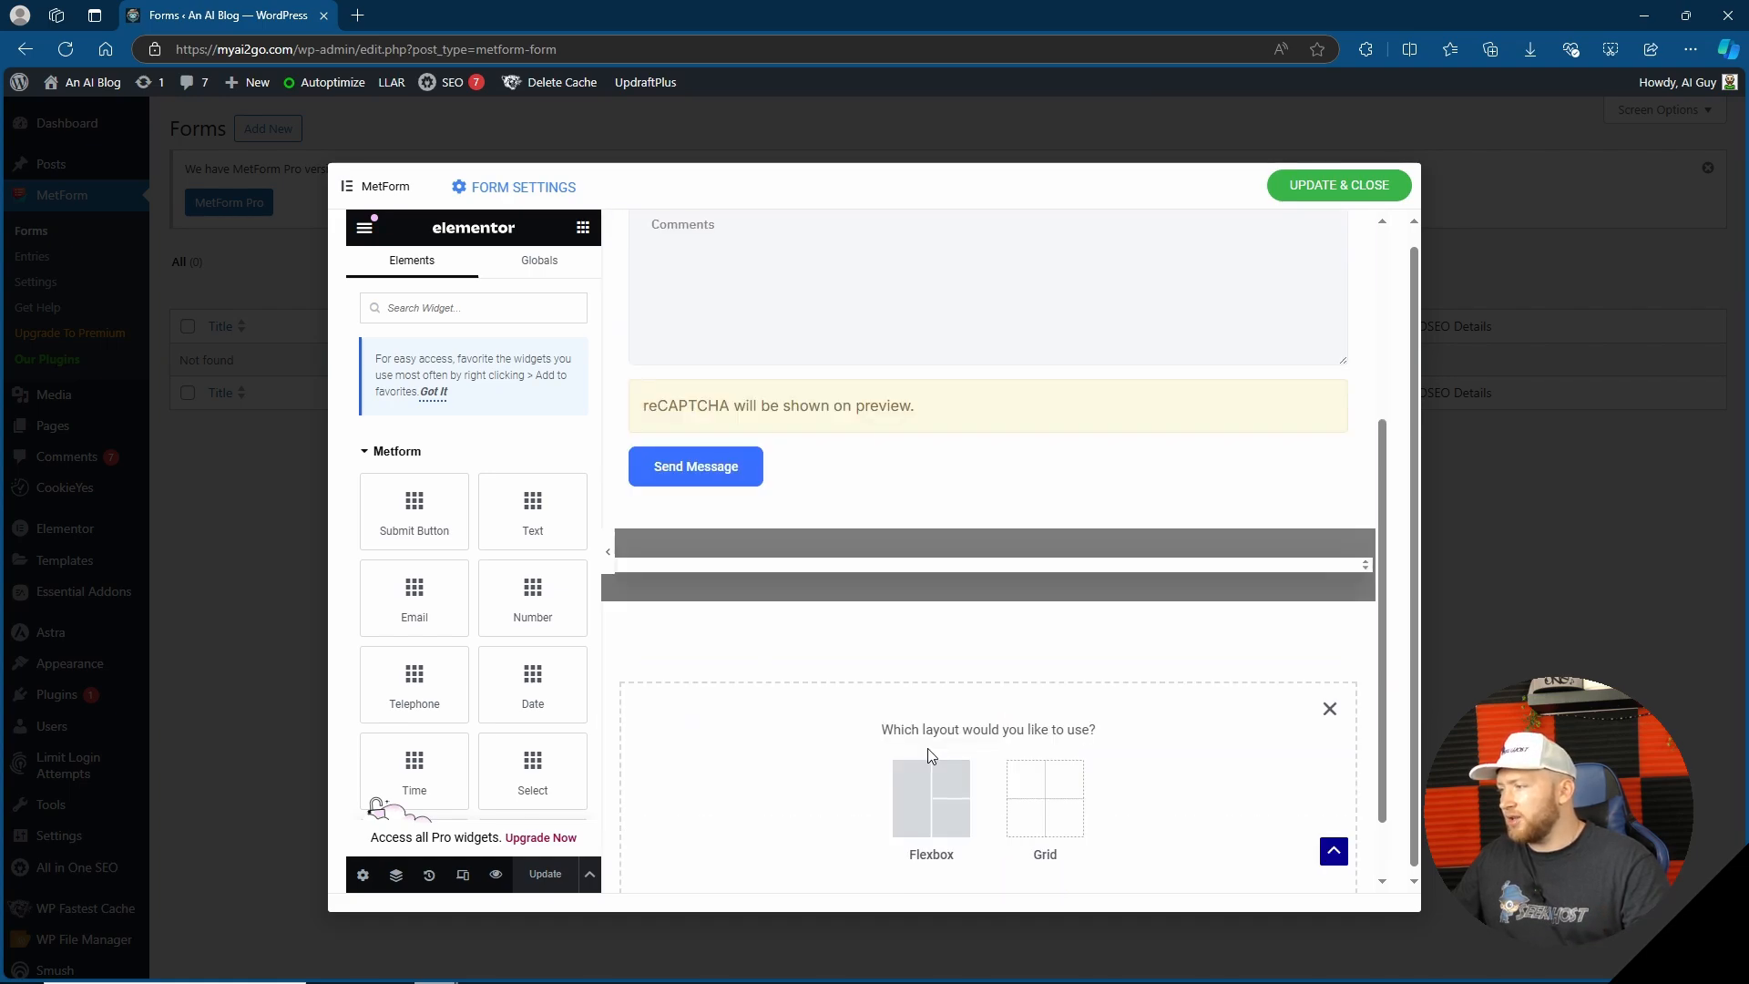
pyautogui.click(1033, 807)
pyautogui.scroll(3, 1134, 651)
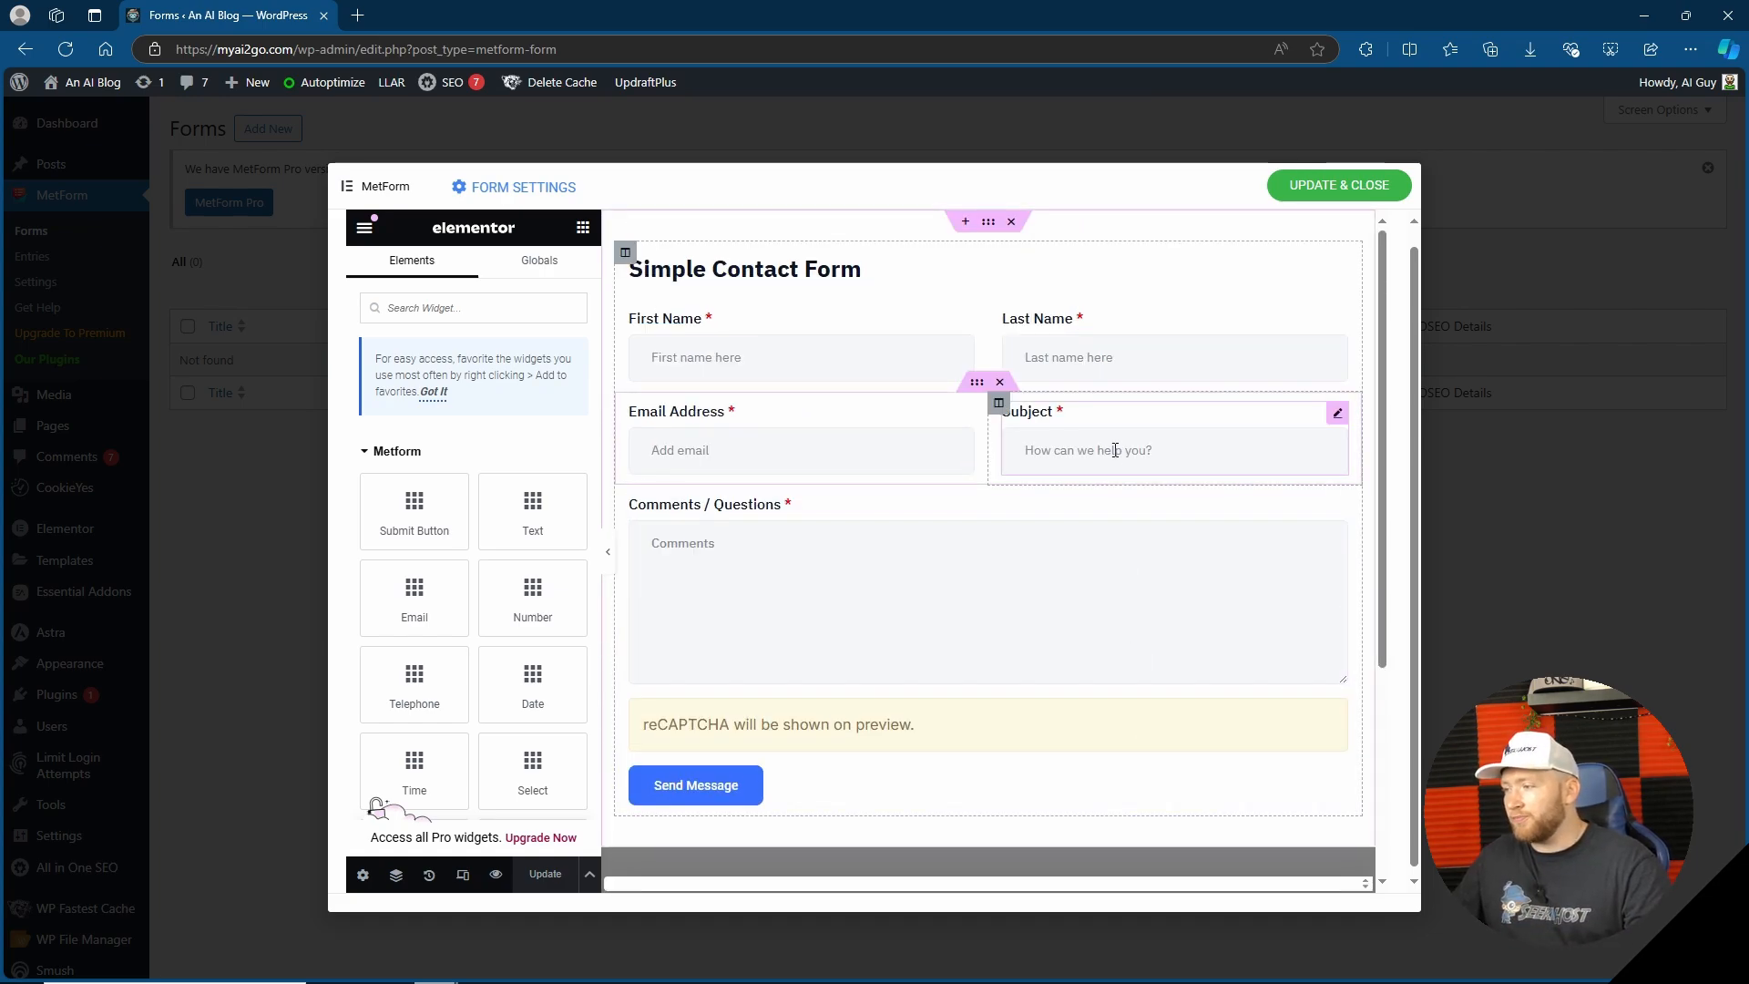
# Add a Submit Button widget between the Comments / Questions field and the reCAPTCHA
pyautogui.scroll(-1, 1115, 450)
pyautogui.scroll(-15, 597, 337)
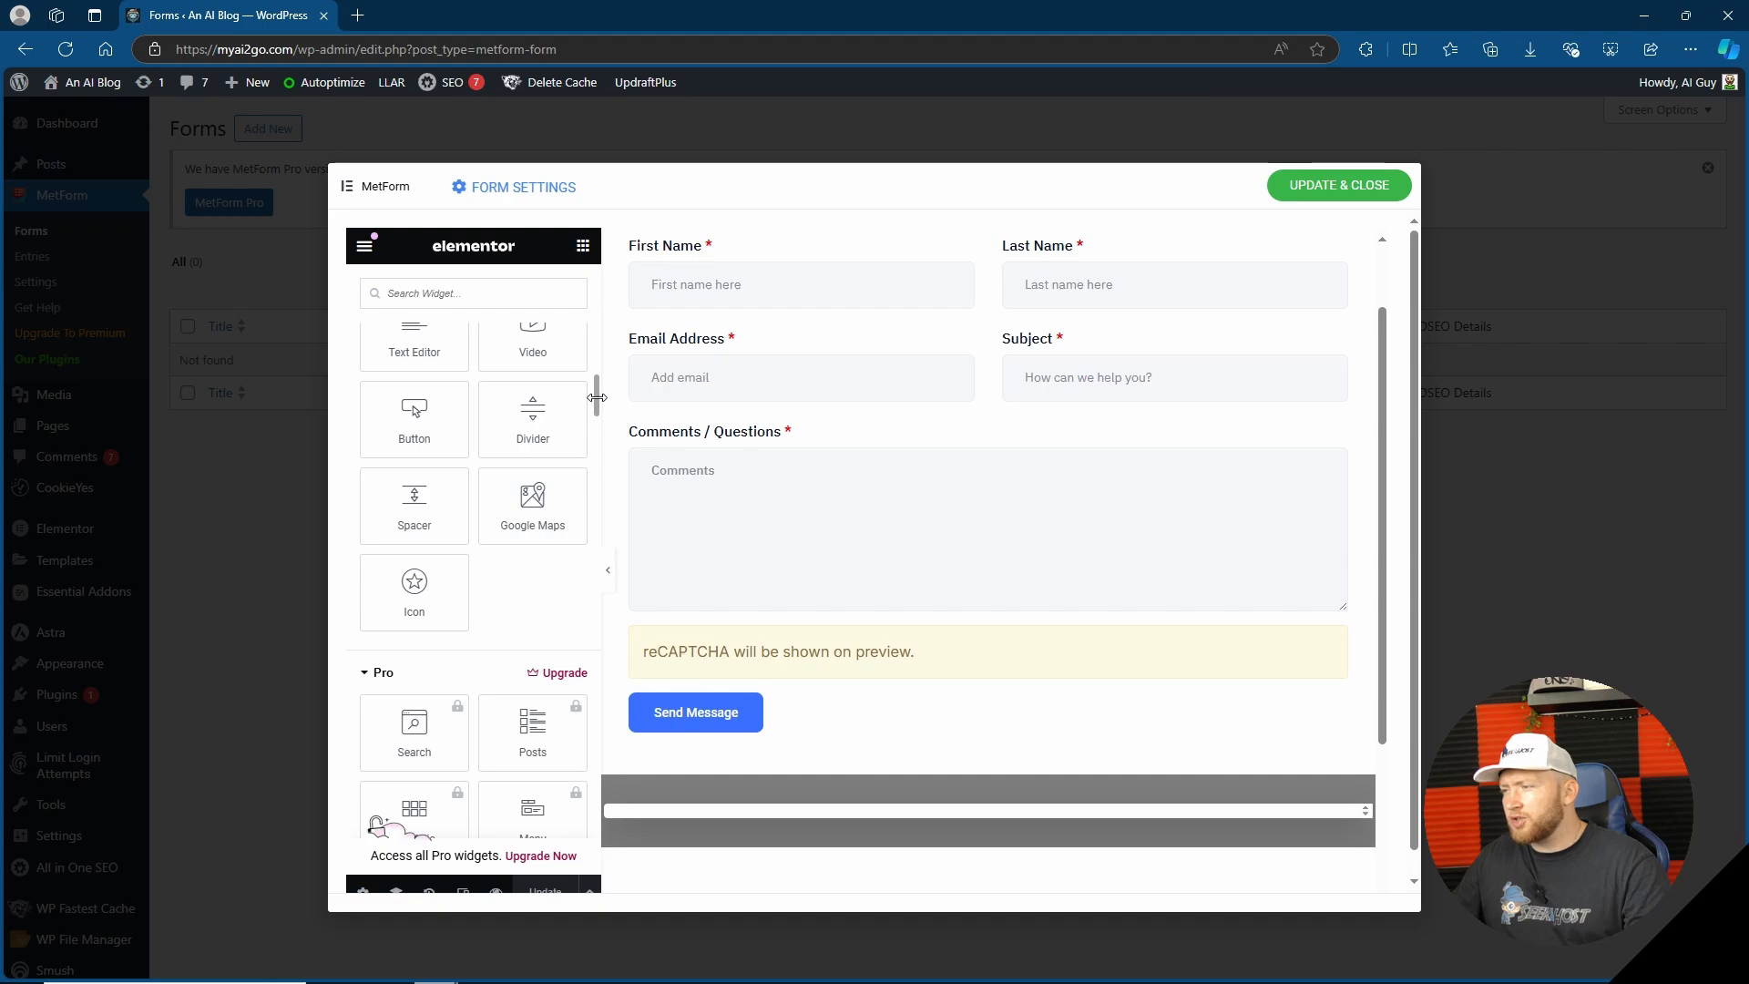
pyautogui.scroll(-8, 596, 397)
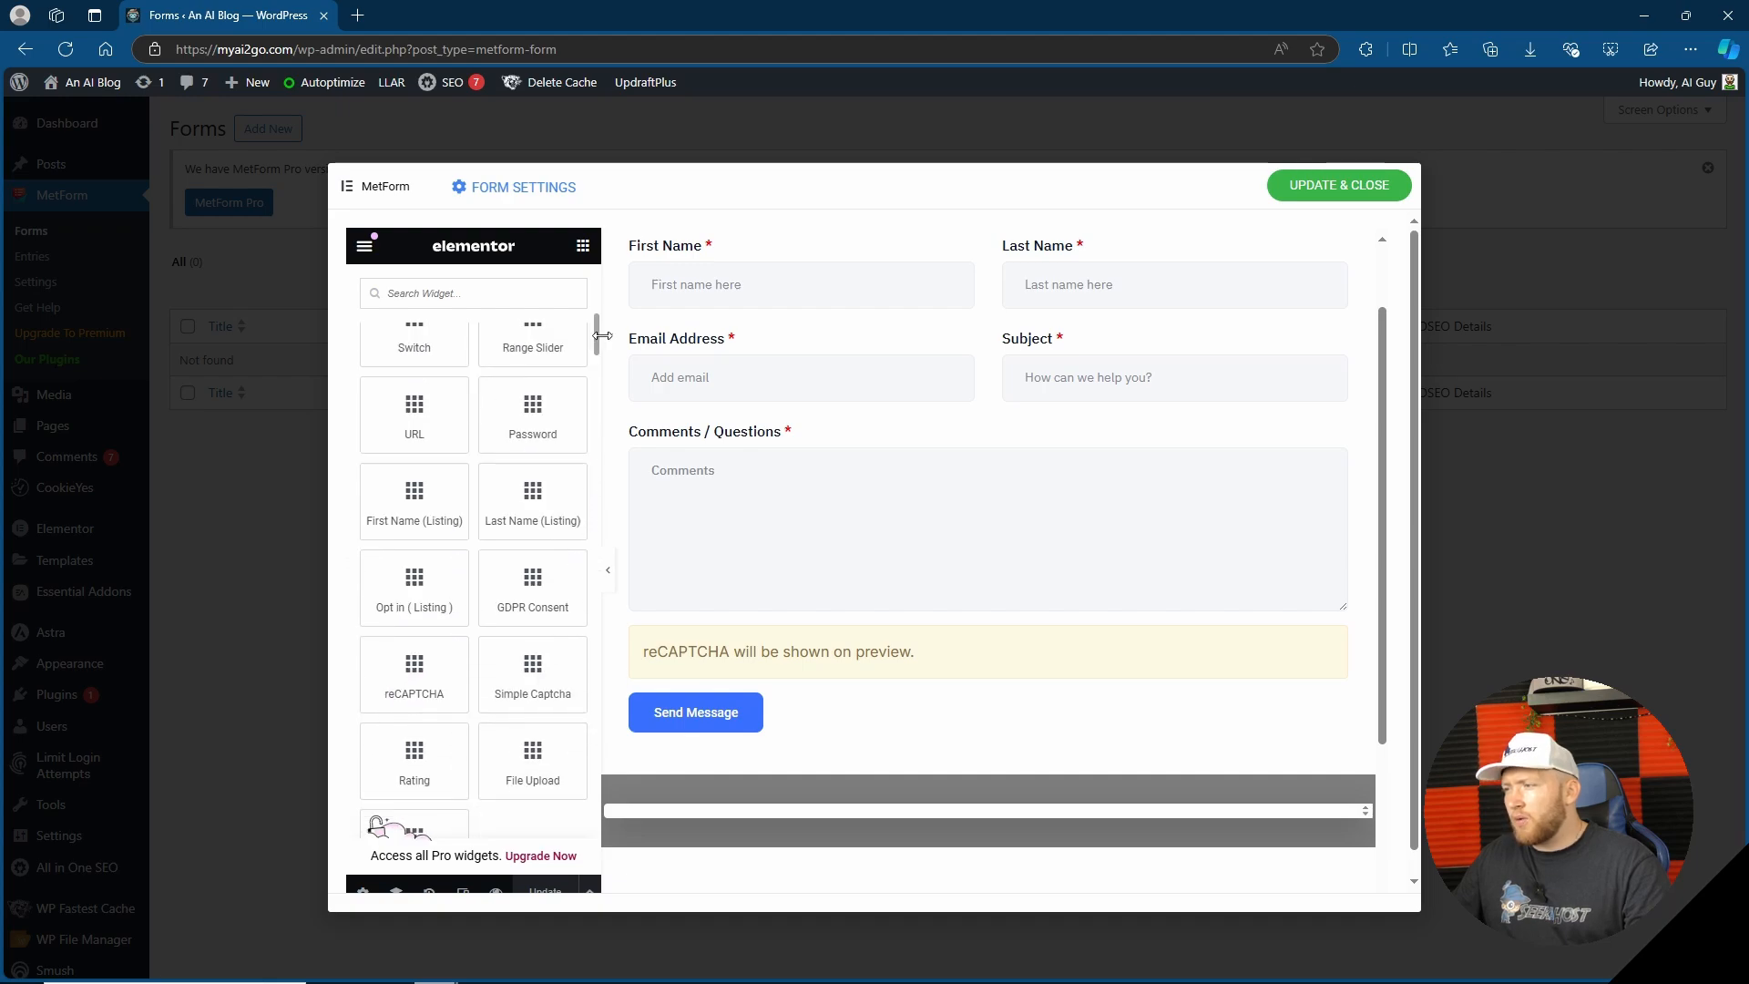
pyautogui.scroll(3, 602, 336)
pyautogui.scroll(2, 601, 308)
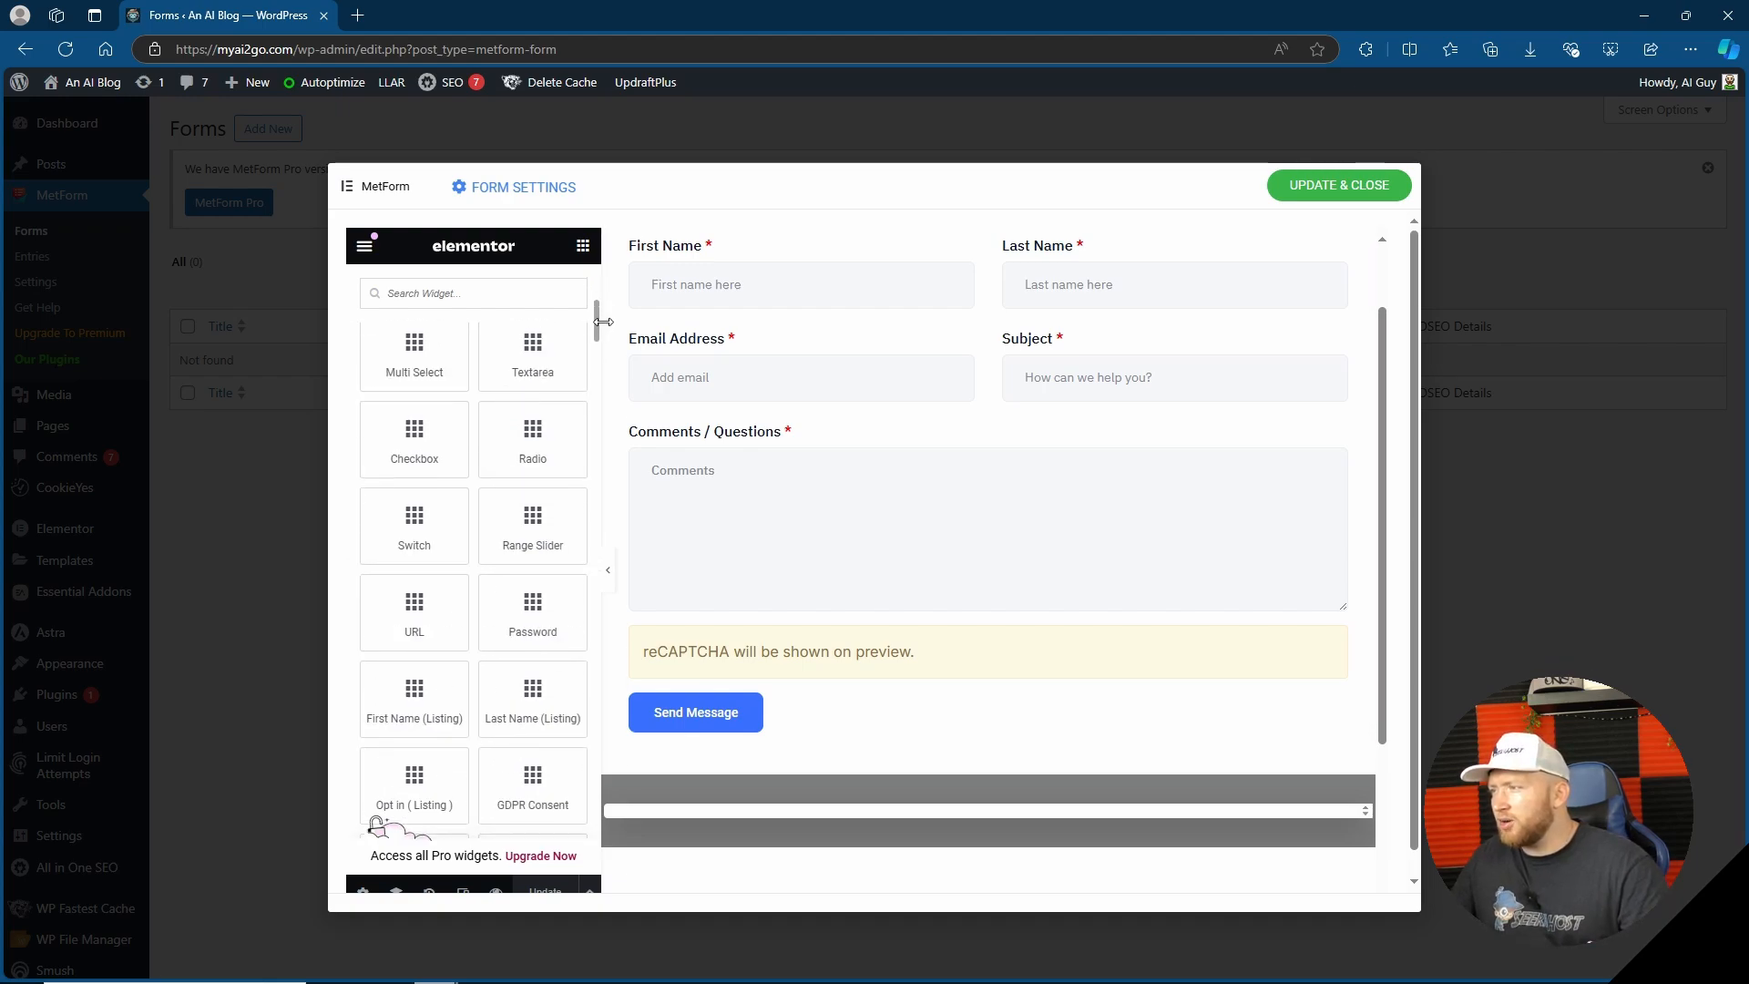
pyautogui.scroll(4, 501, 456)
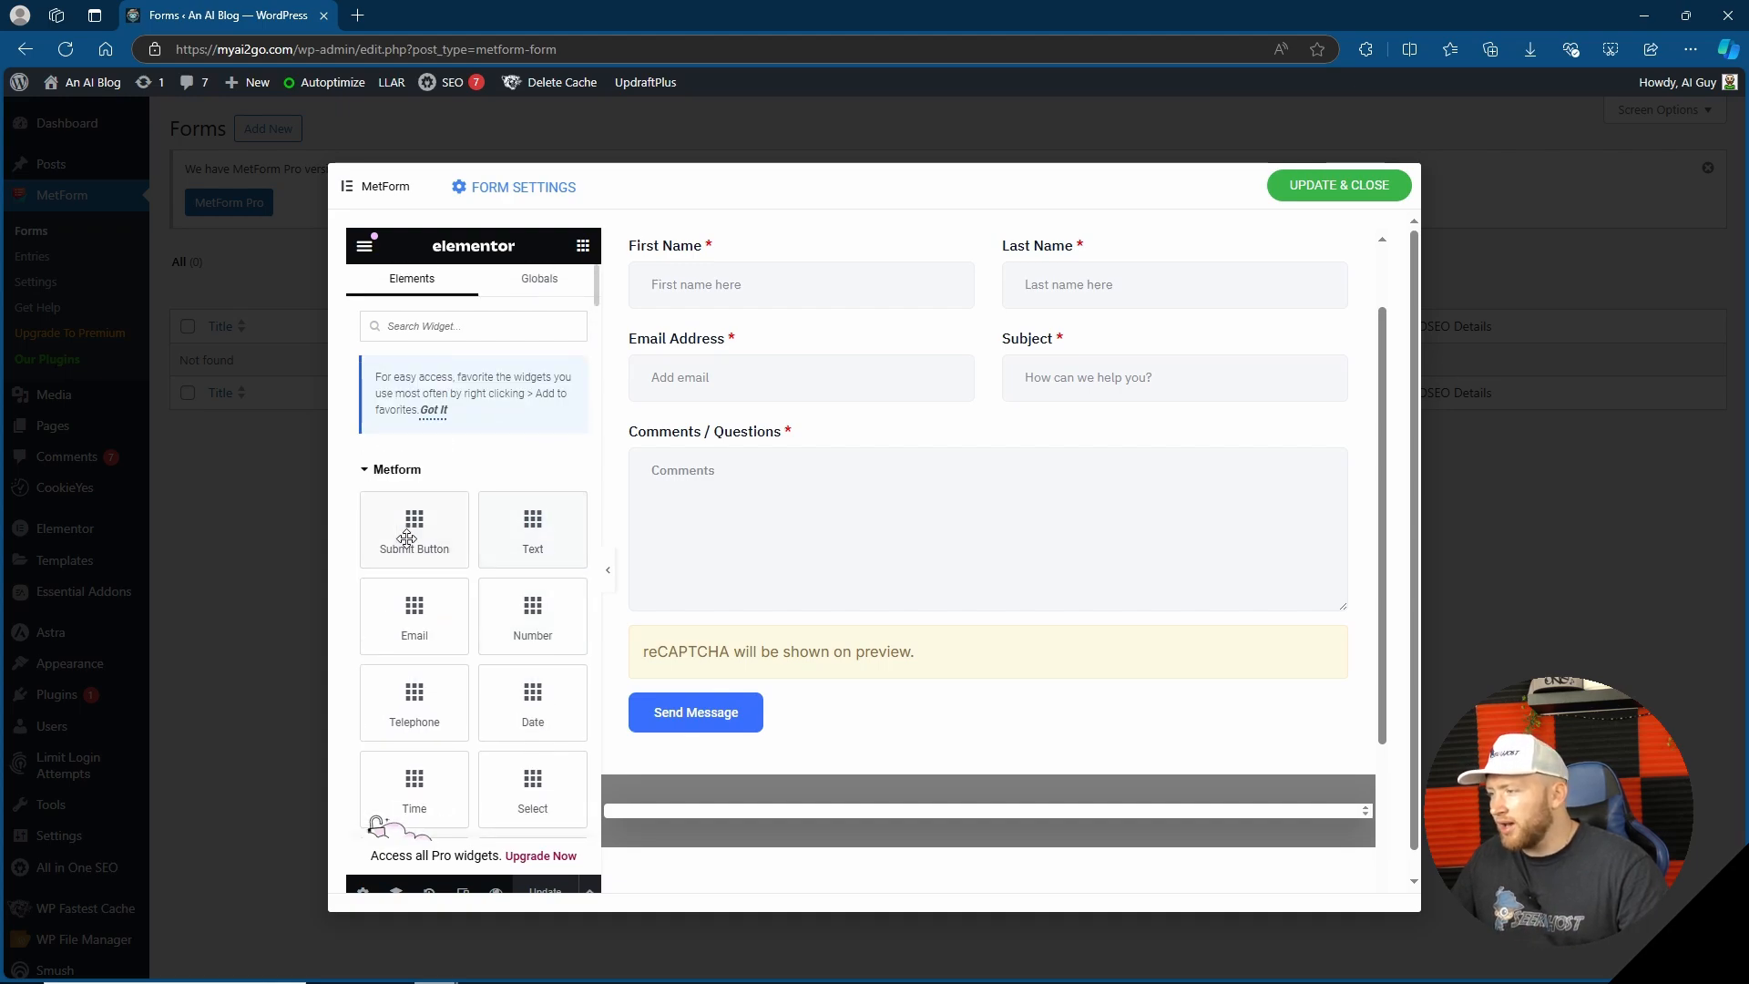
pyautogui.moveTo(407, 549); pyautogui.dragTo(867, 585)
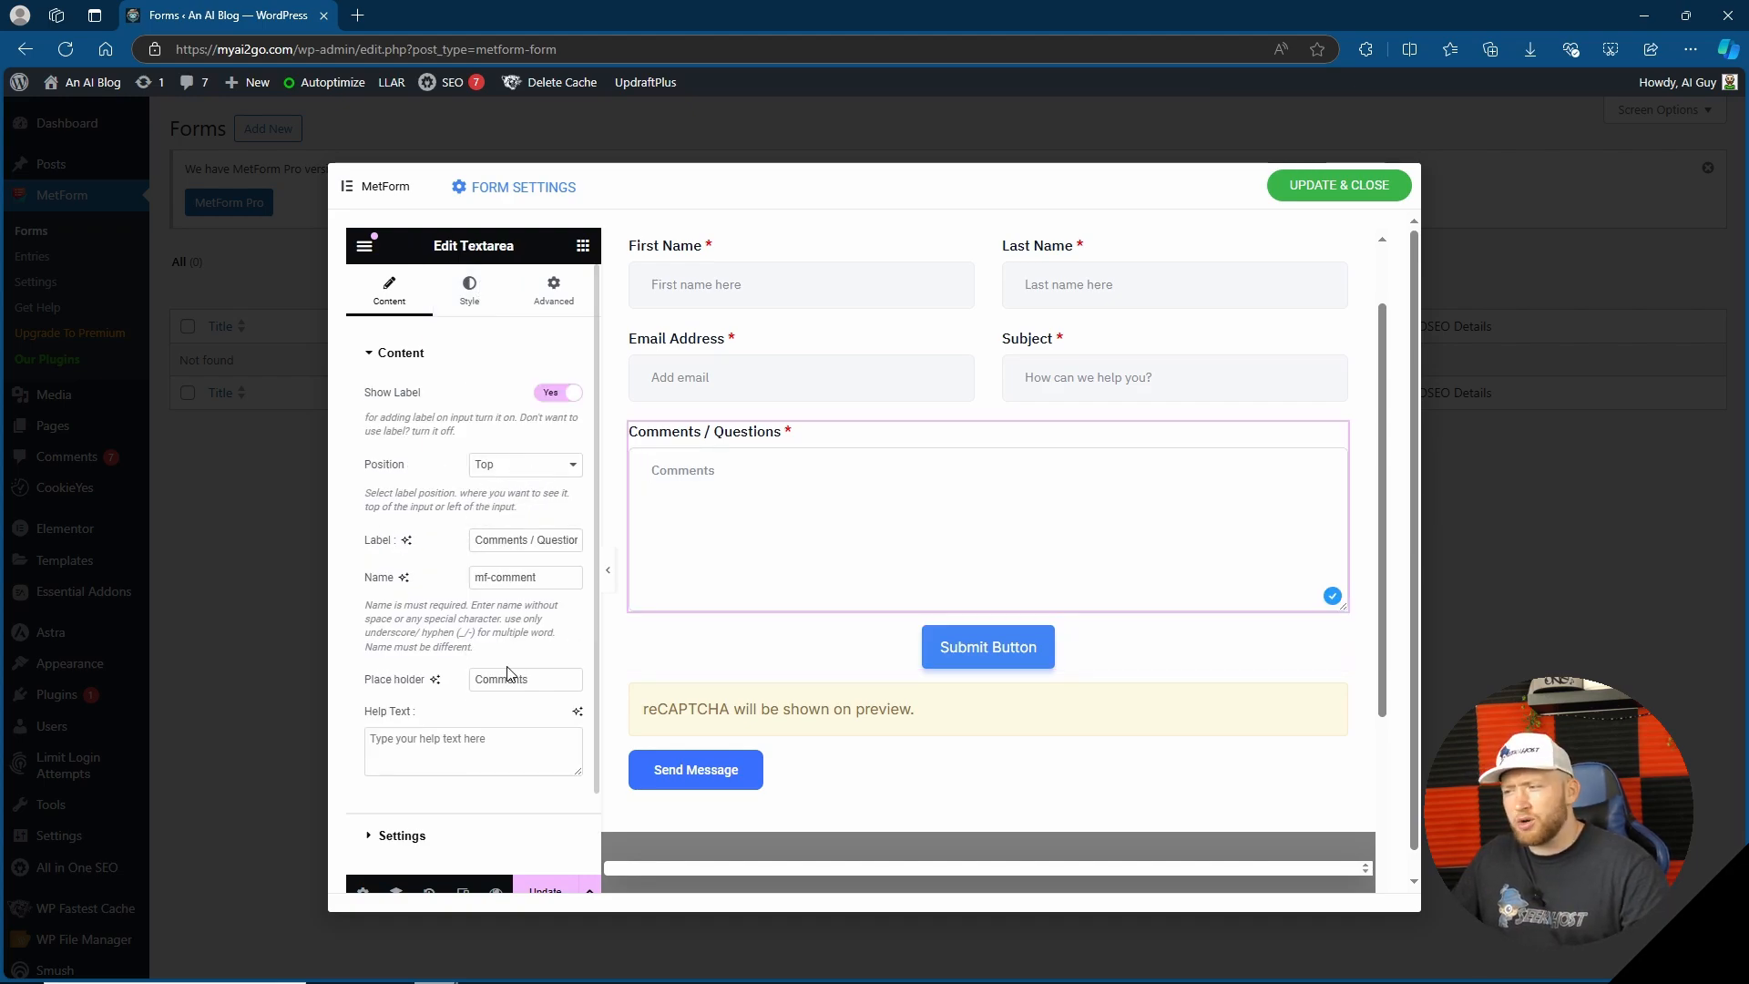
# Review the required and validation type settings of the Comments / Questions field
pyautogui.scroll(-1, 456, 753)
pyautogui.click(419, 738)
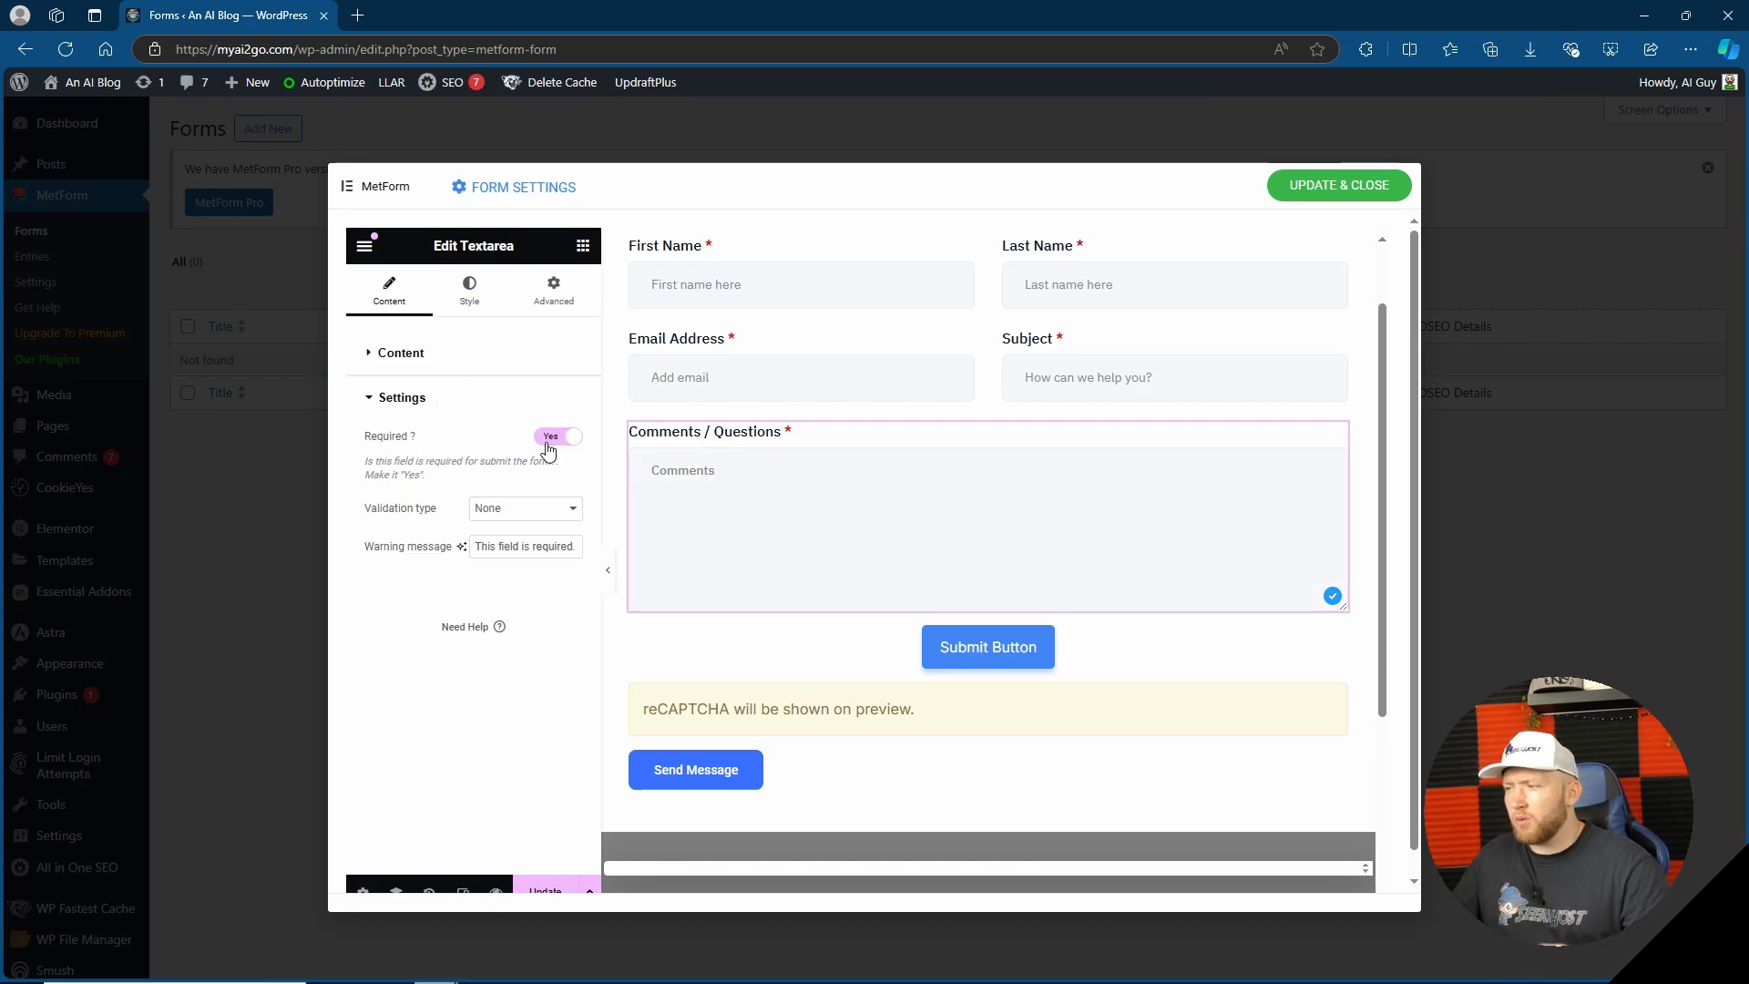
pyautogui.click(549, 510)
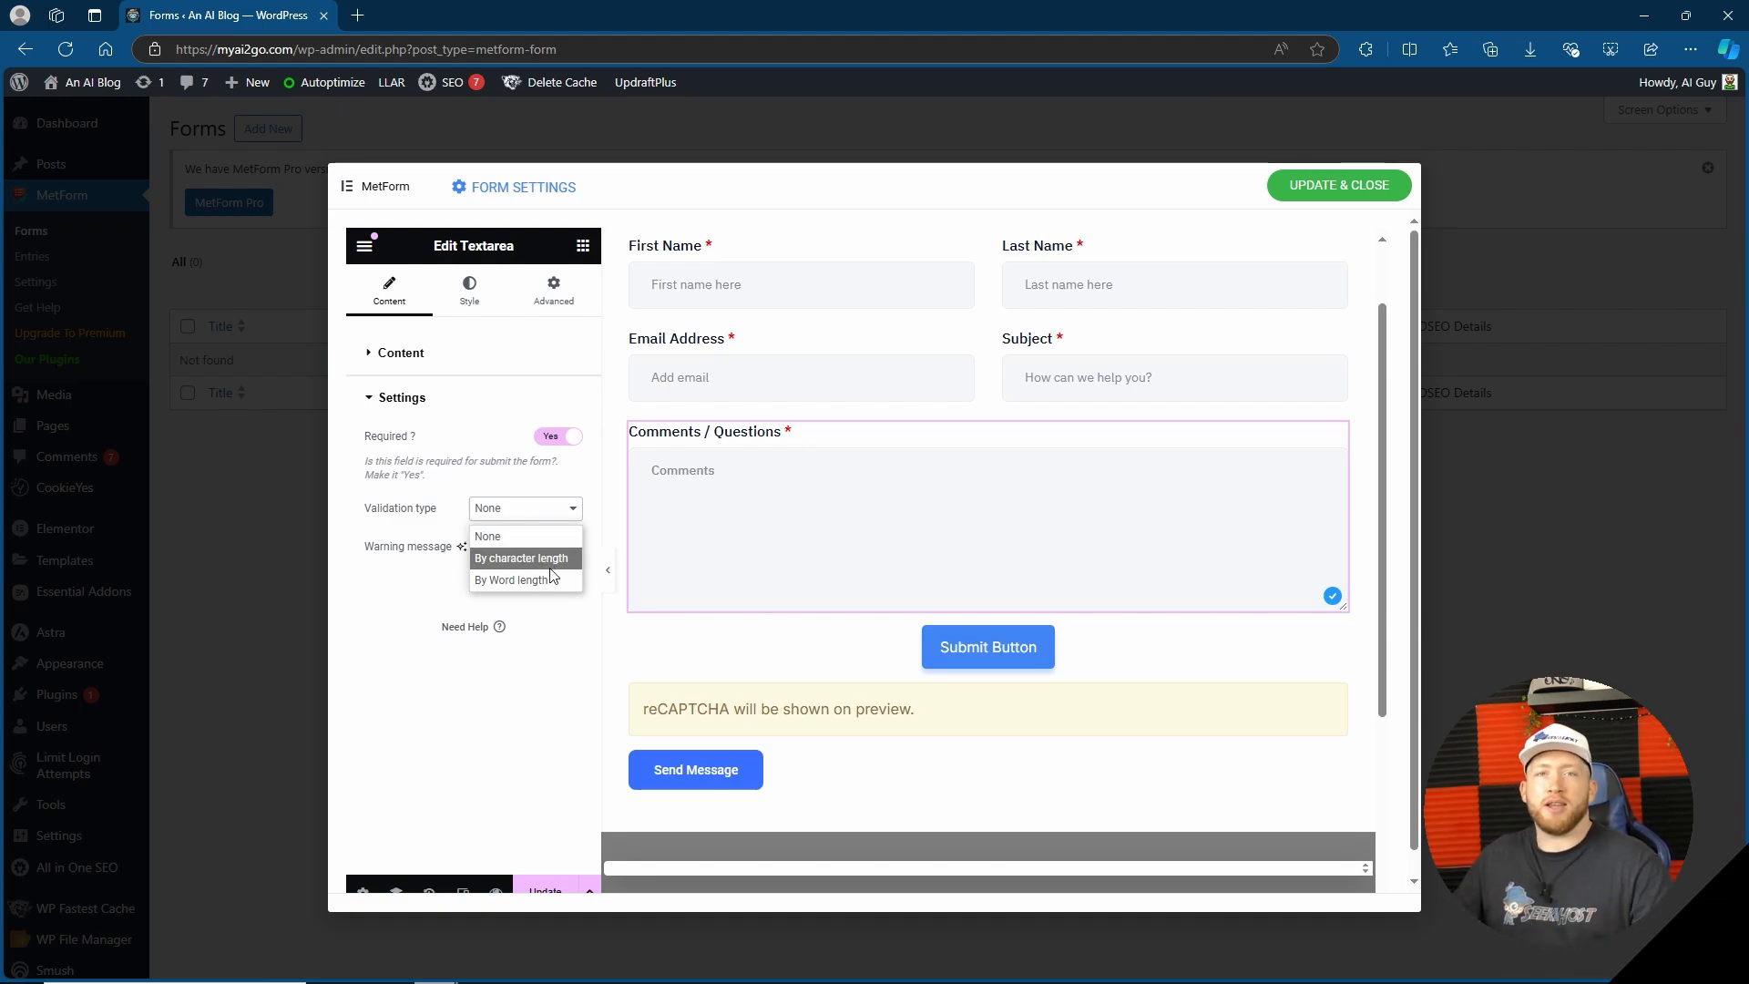
pyautogui.click(551, 541)
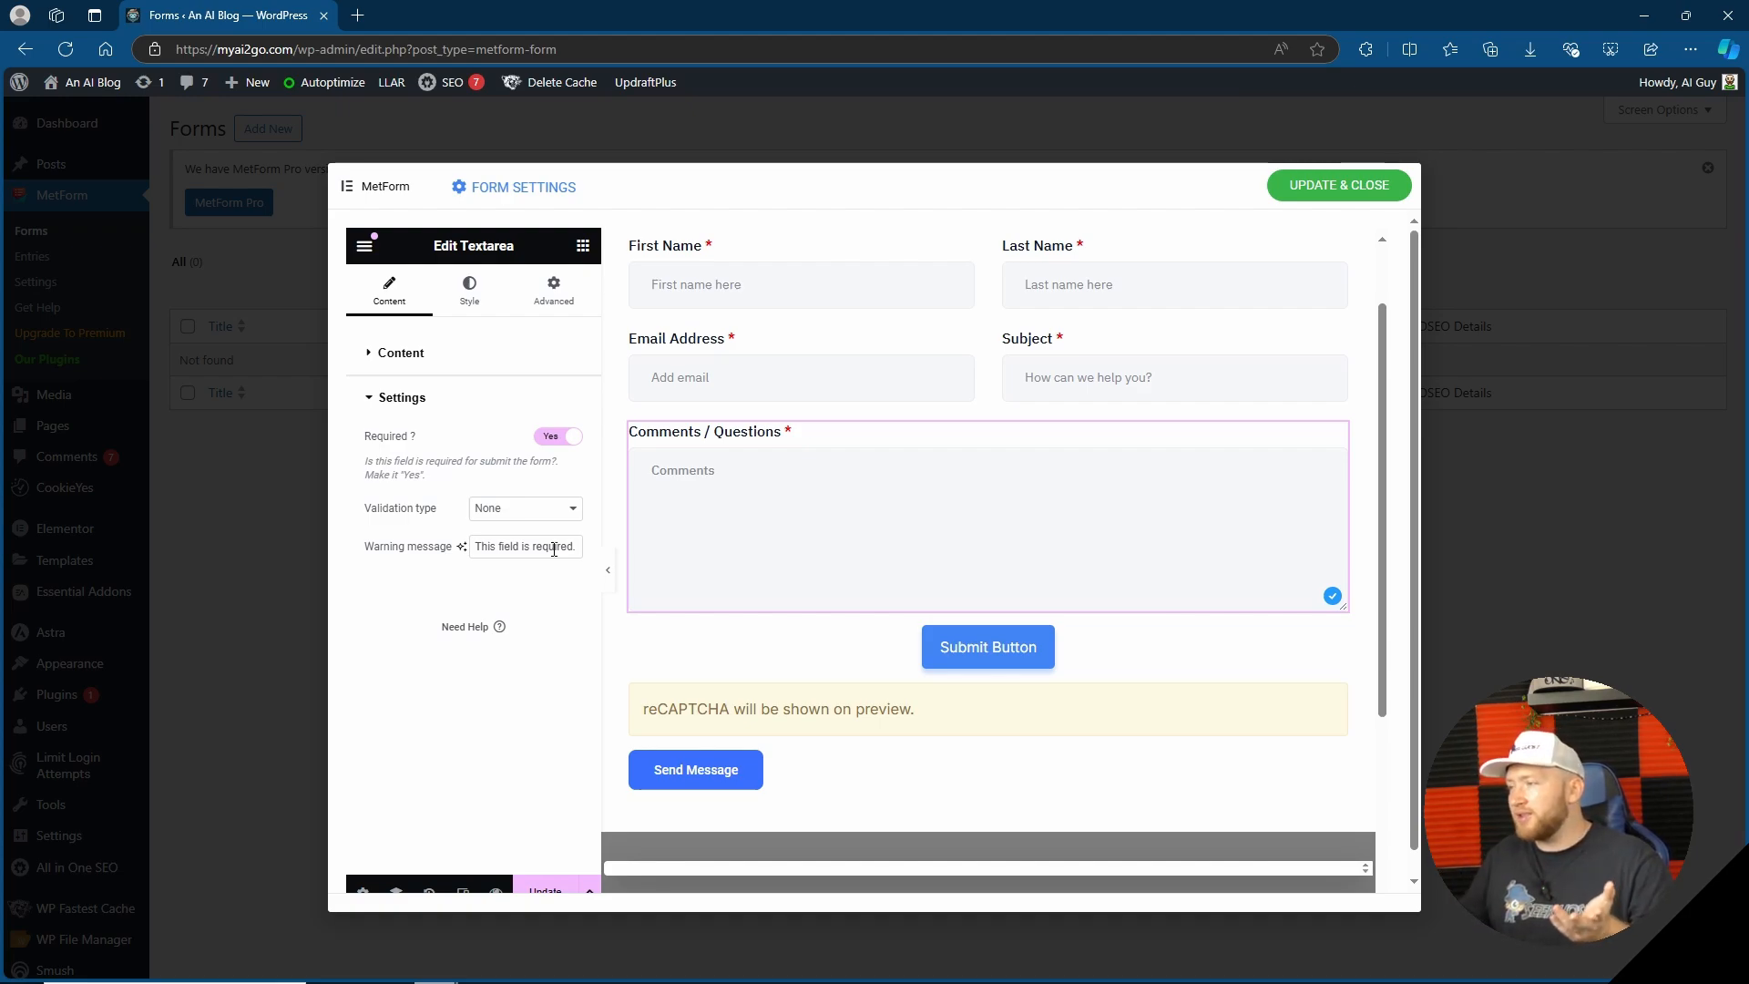
# Set the Subject field's validation to By character length with a maximum length of 500
pyautogui.click(1050, 376)
pyautogui.click(394, 745)
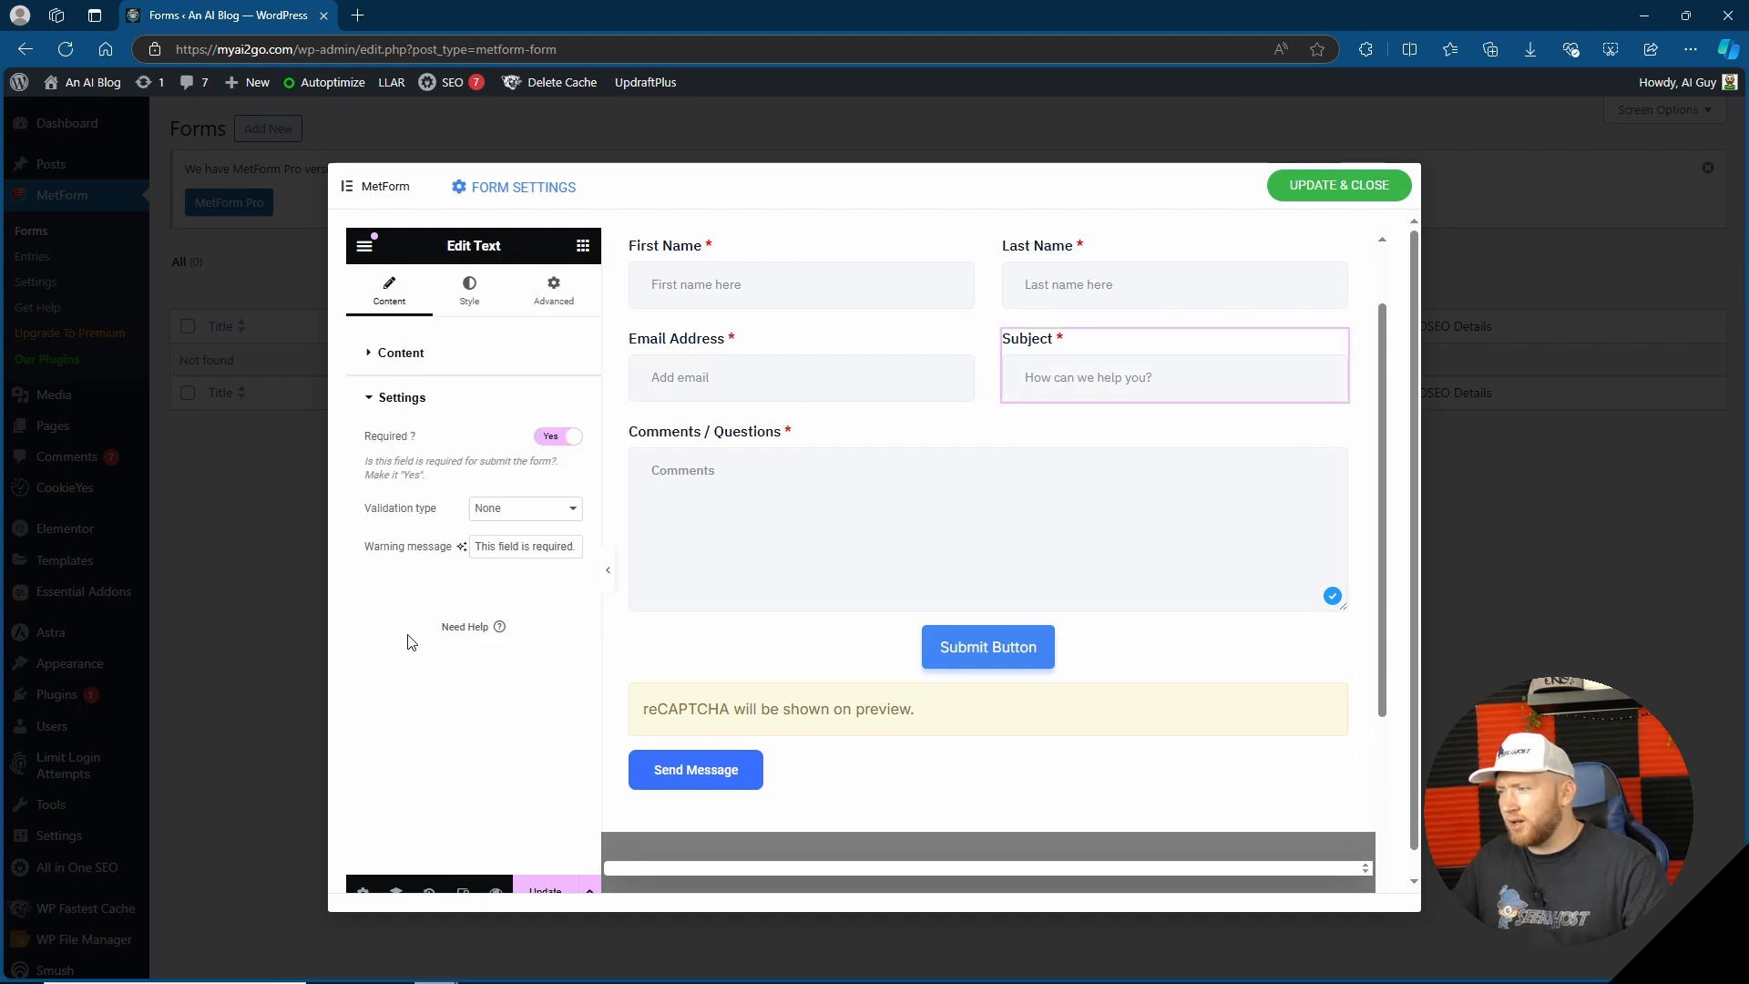
pyautogui.click(526, 508)
pyautogui.click(558, 558)
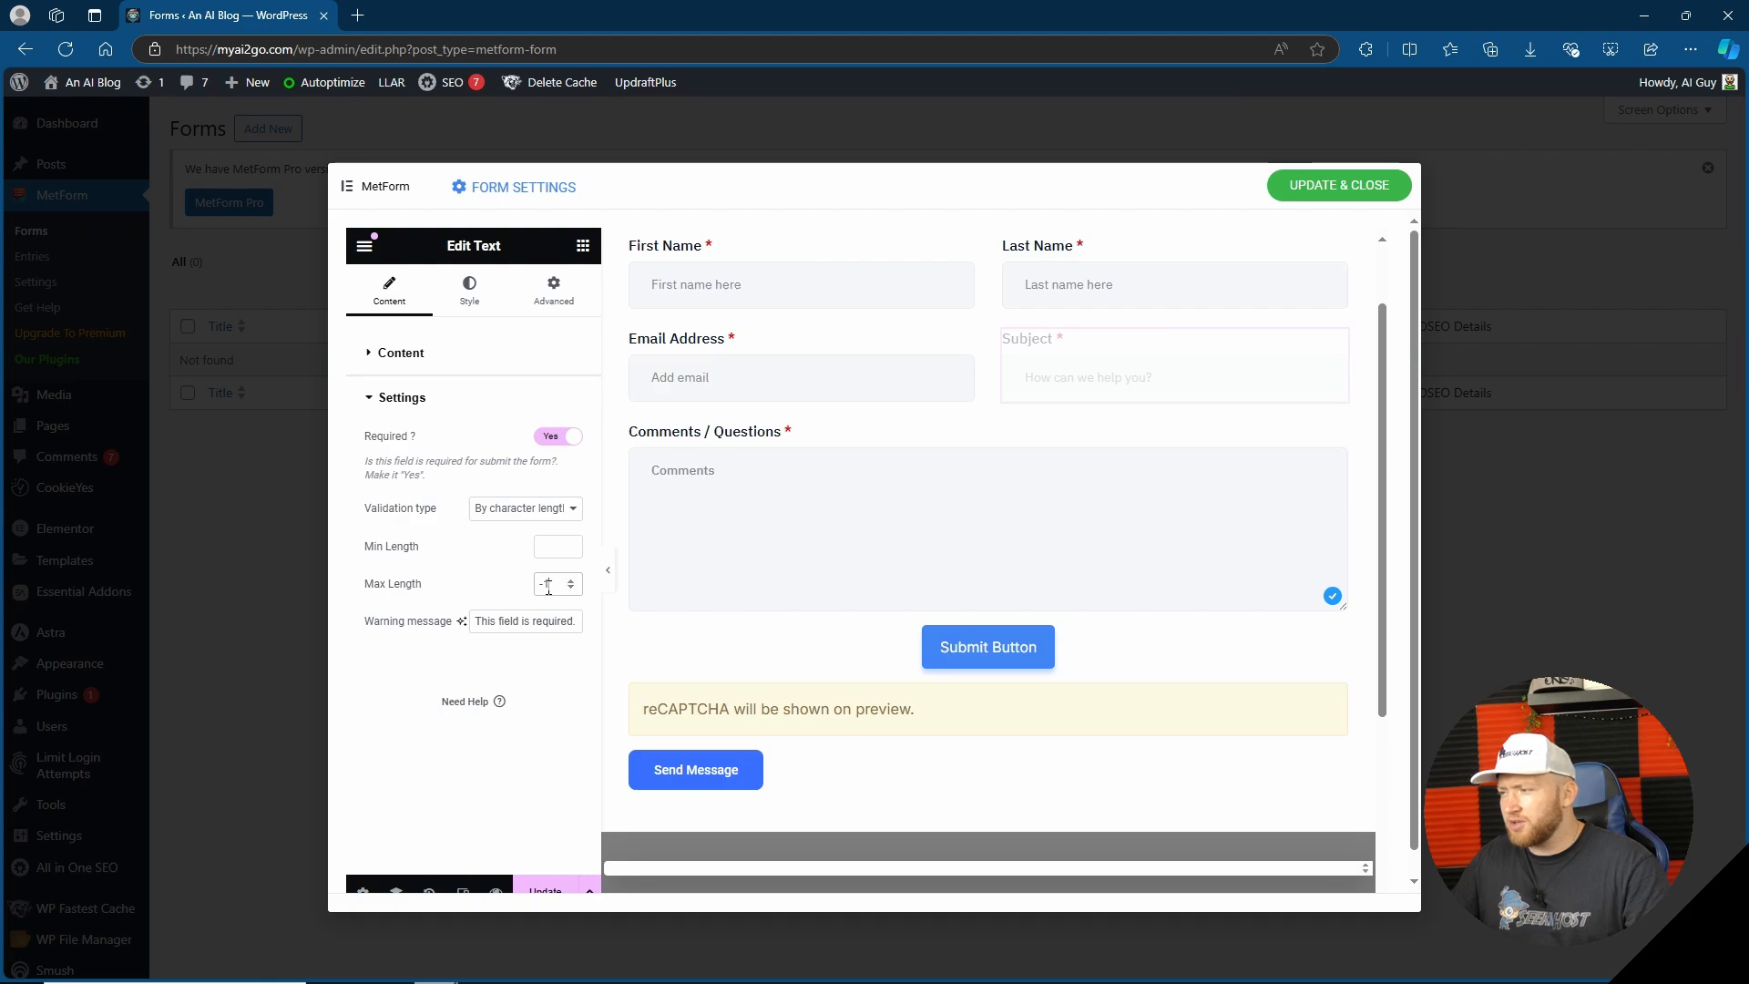
pyautogui.click(549, 584)
pyautogui.write('500')
pyautogui.click(696, 566)
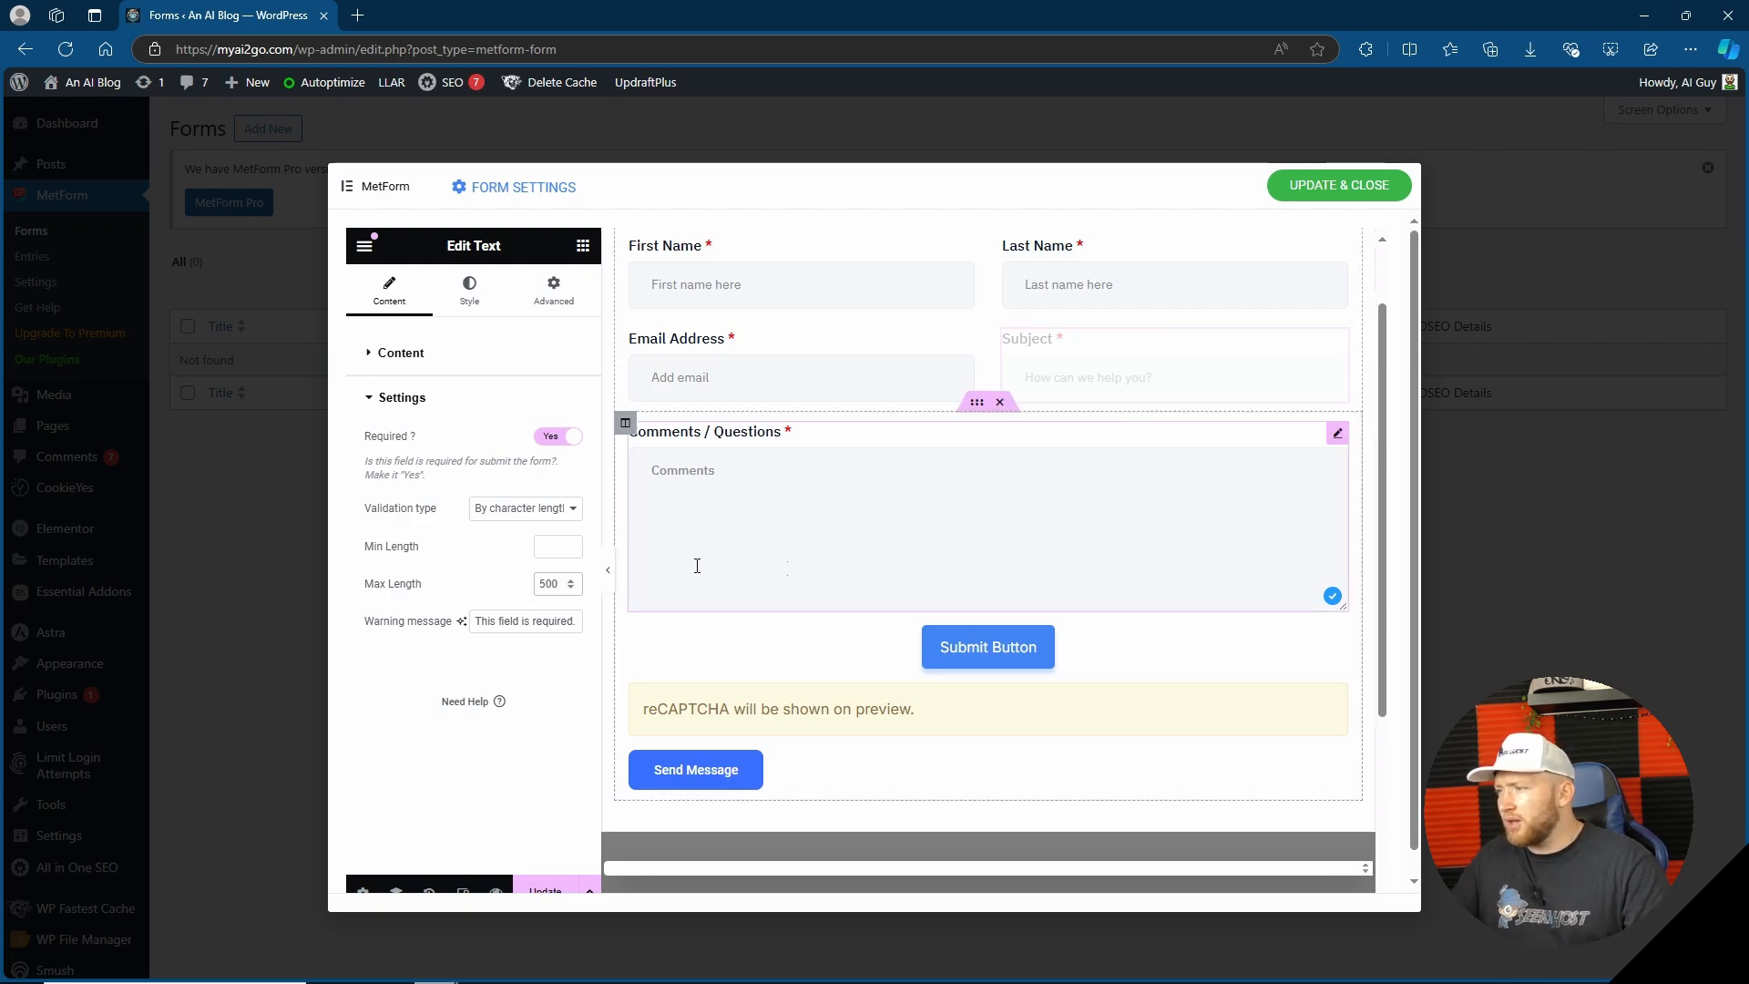
# Examine the Subject field's label style settings and the overall layout of the contact form
pyautogui.click(464, 296)
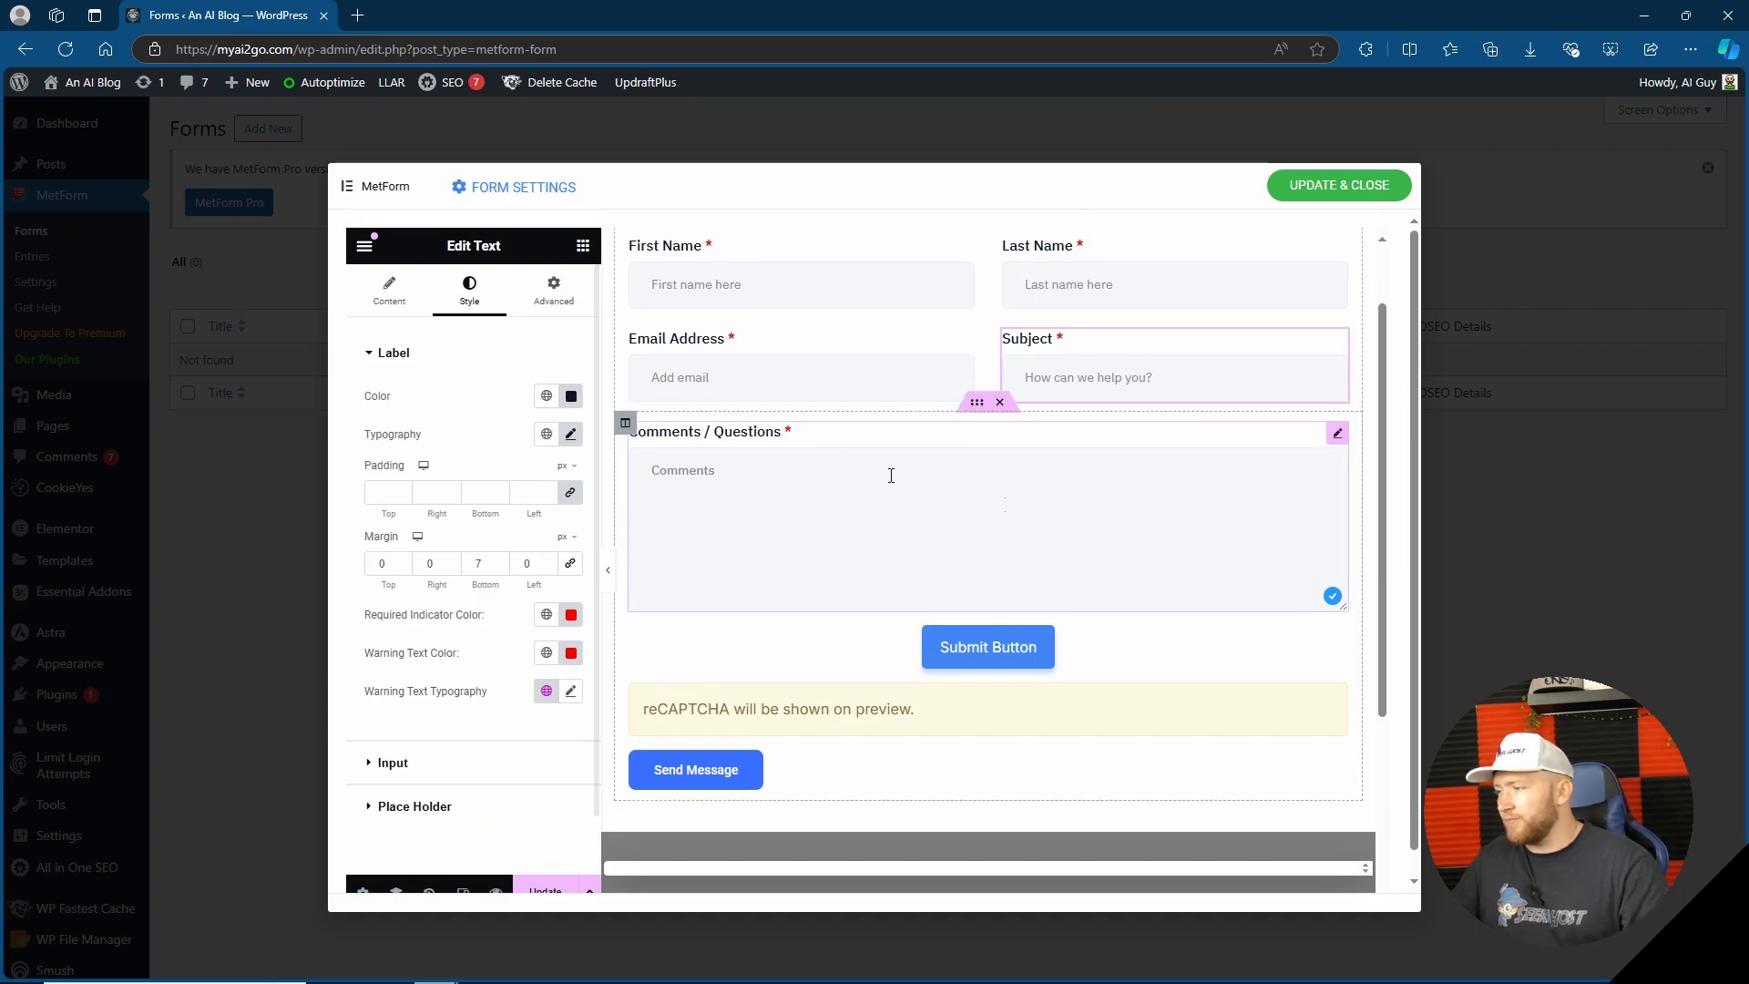
pyautogui.scroll(-5, 891, 475)
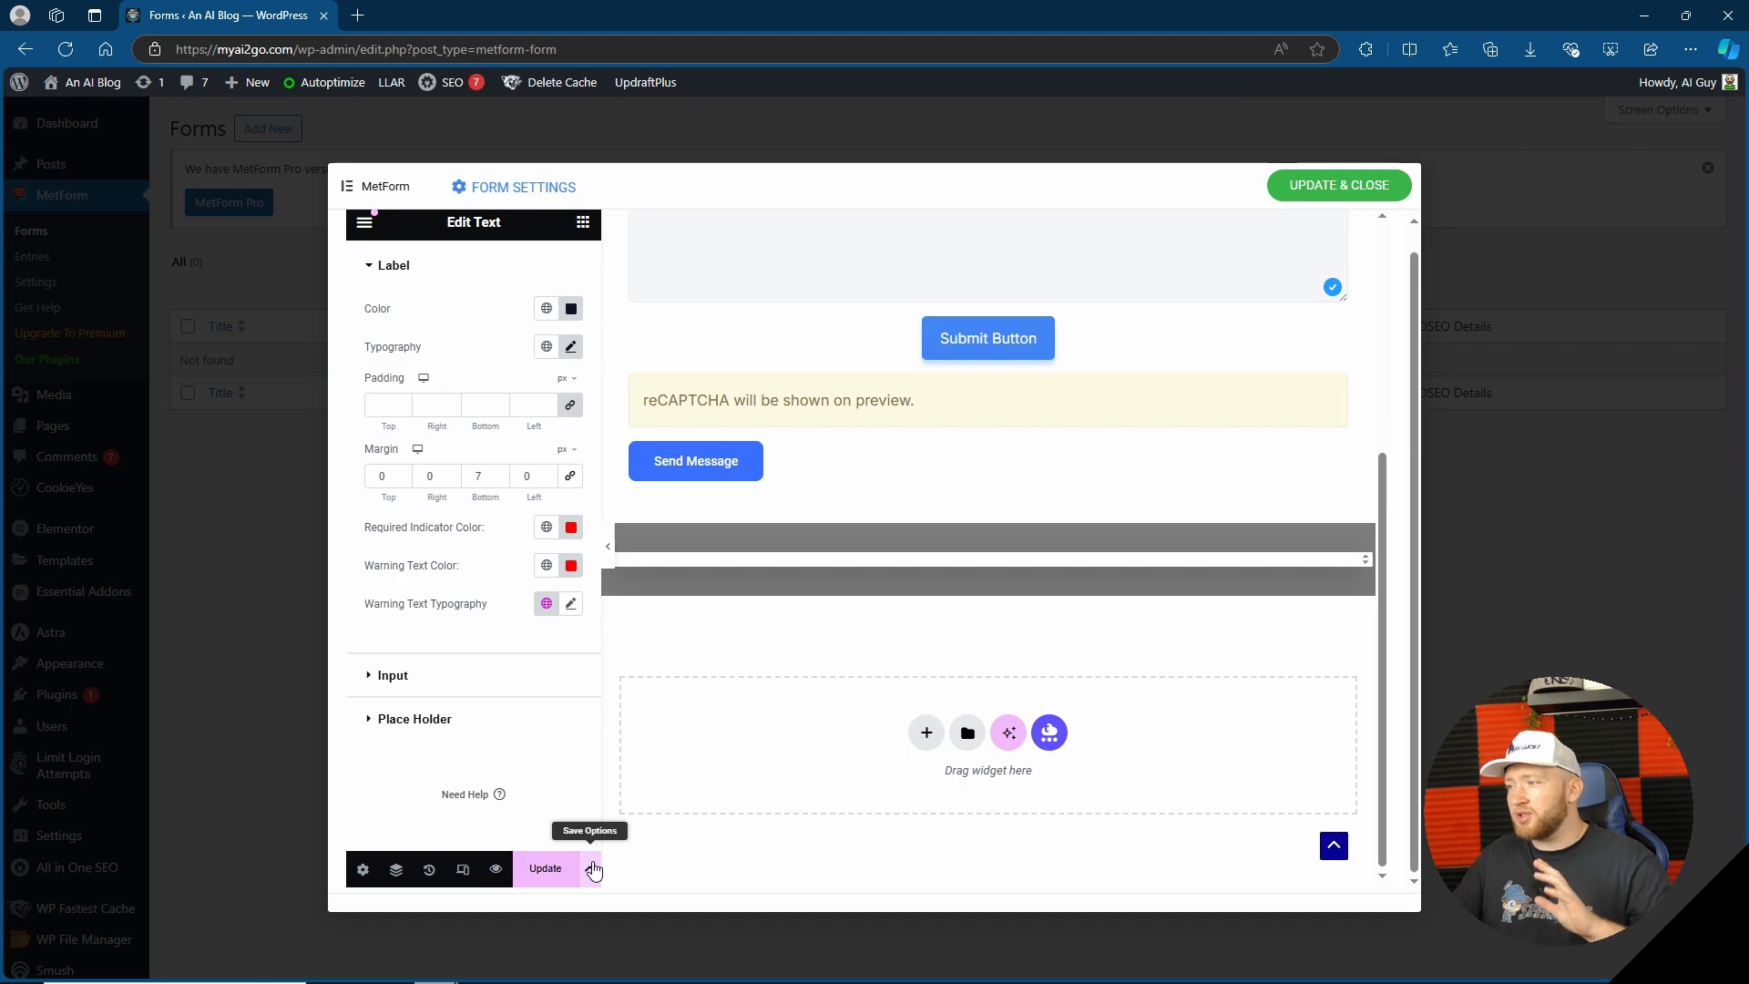
pyautogui.scroll(3, 500, 592)
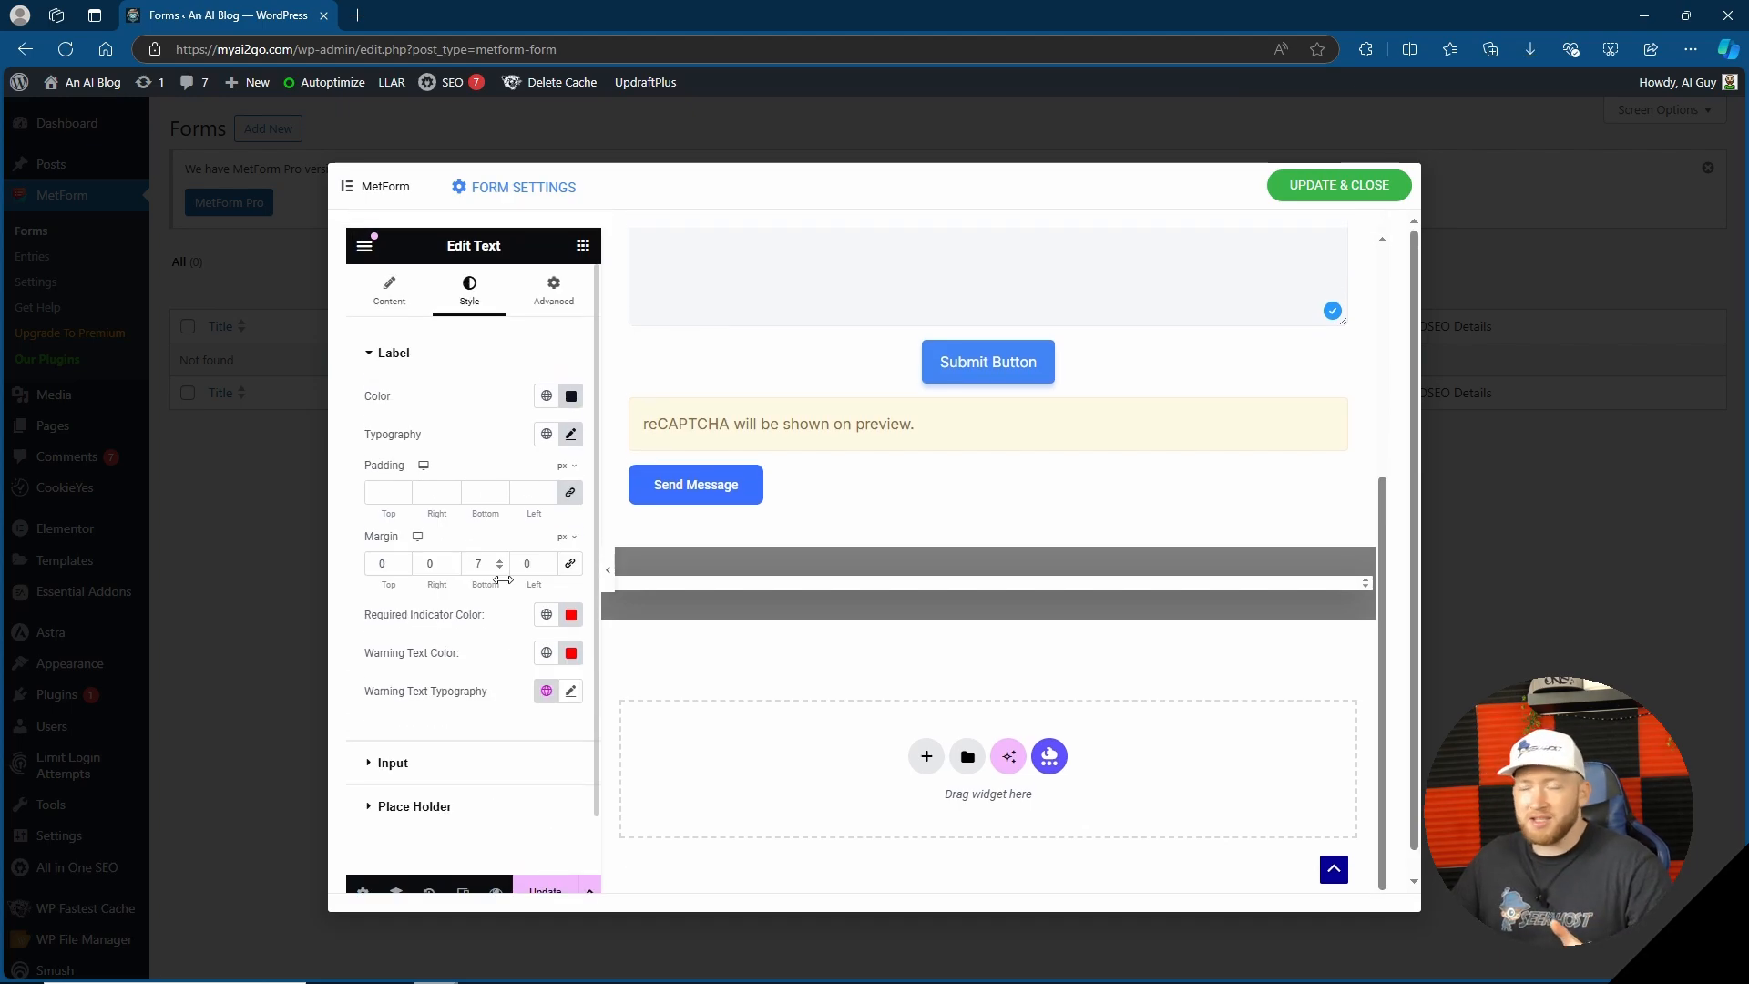
pyautogui.scroll(4, 1111, 590)
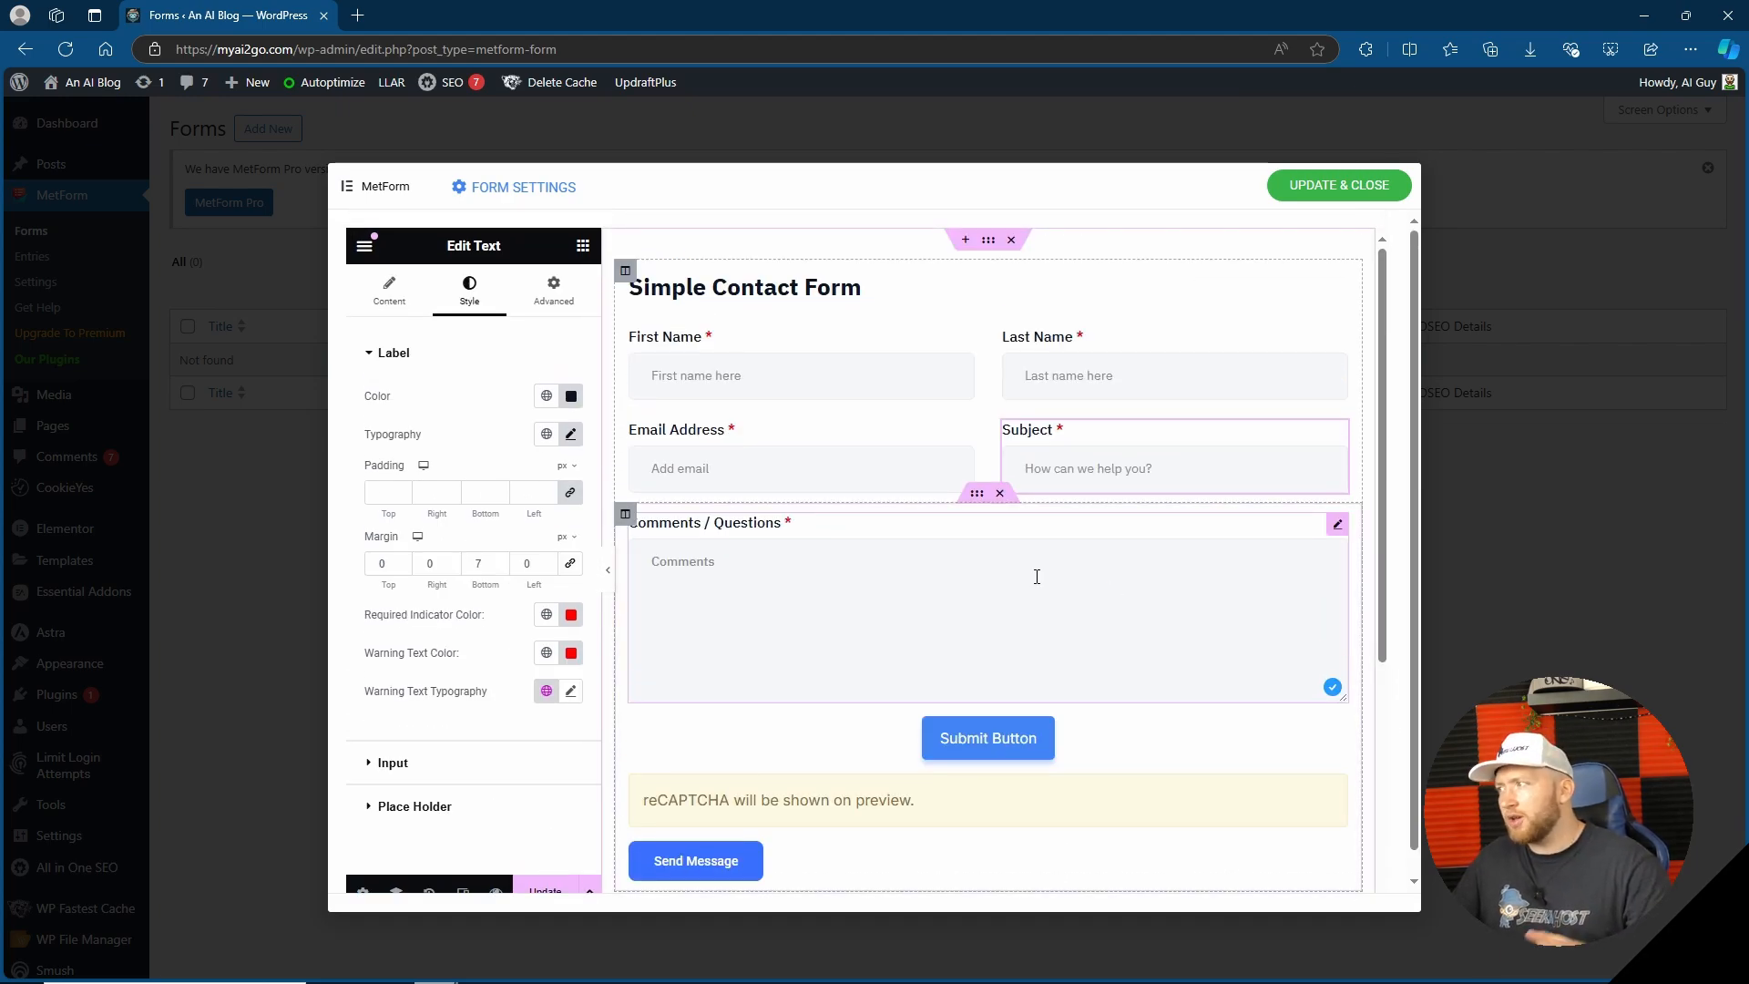
pyautogui.scroll(-3, 544, 819)
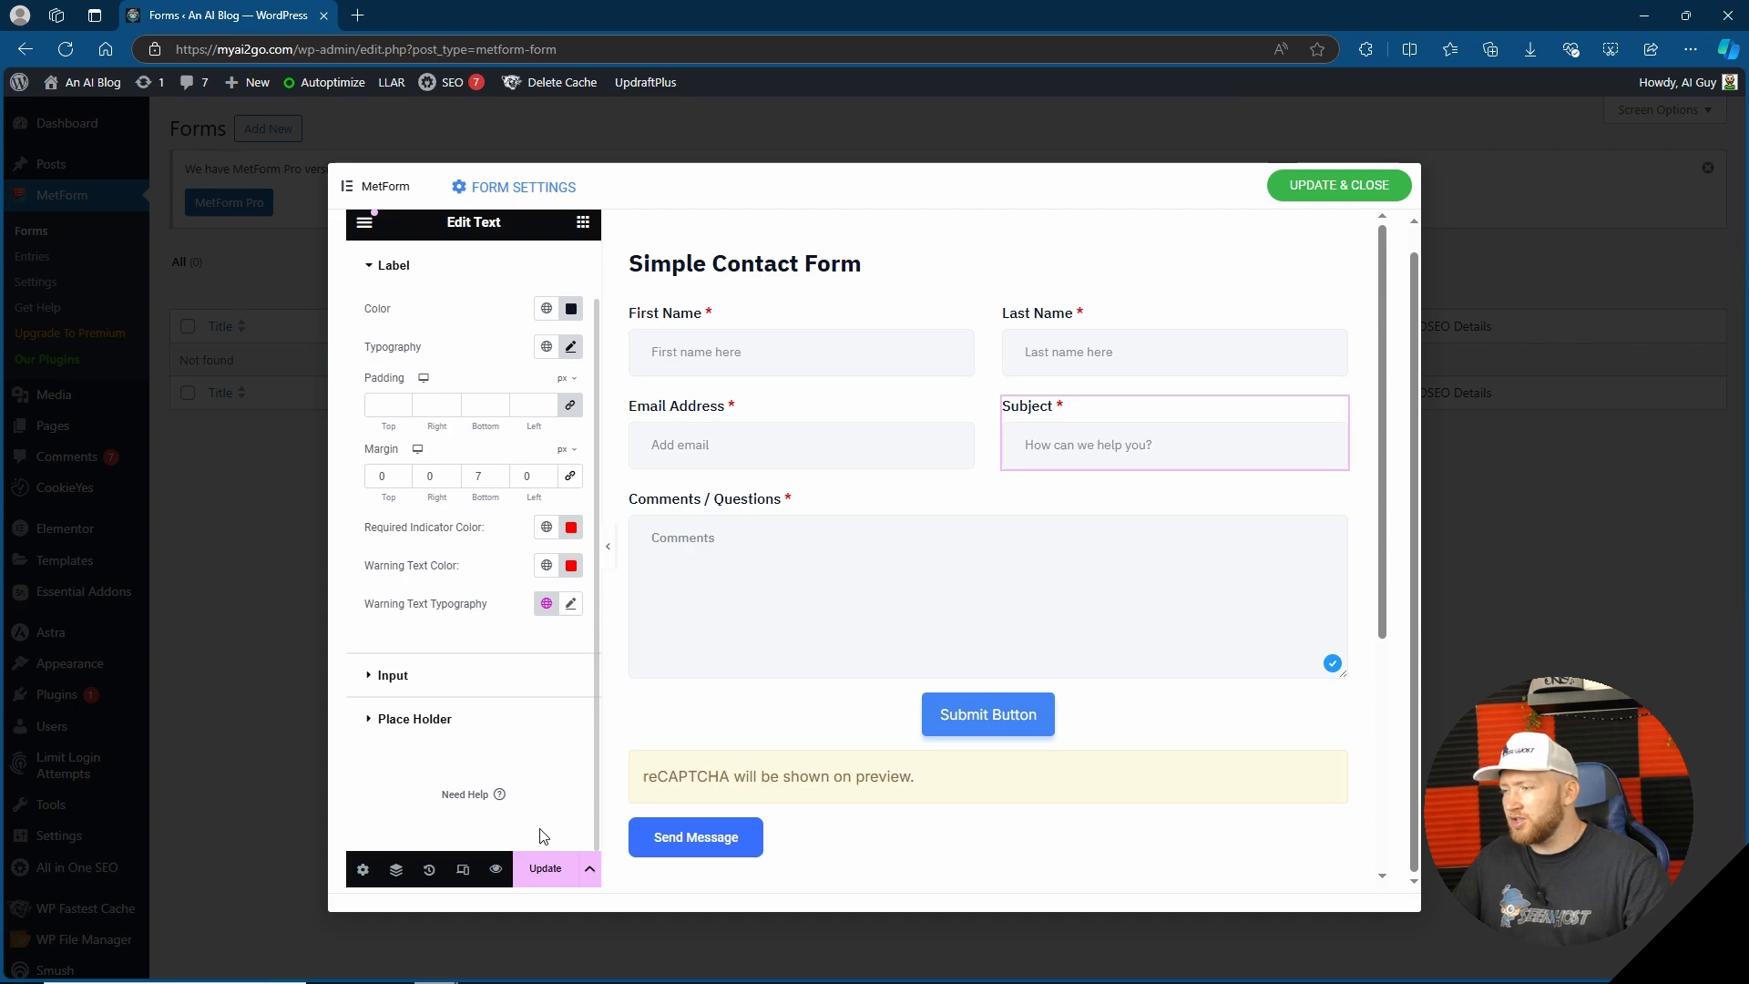
# Preview the form, enter "fgdg" in the Comments / Questions field to test it, and return to the editor
pyautogui.click(497, 870)
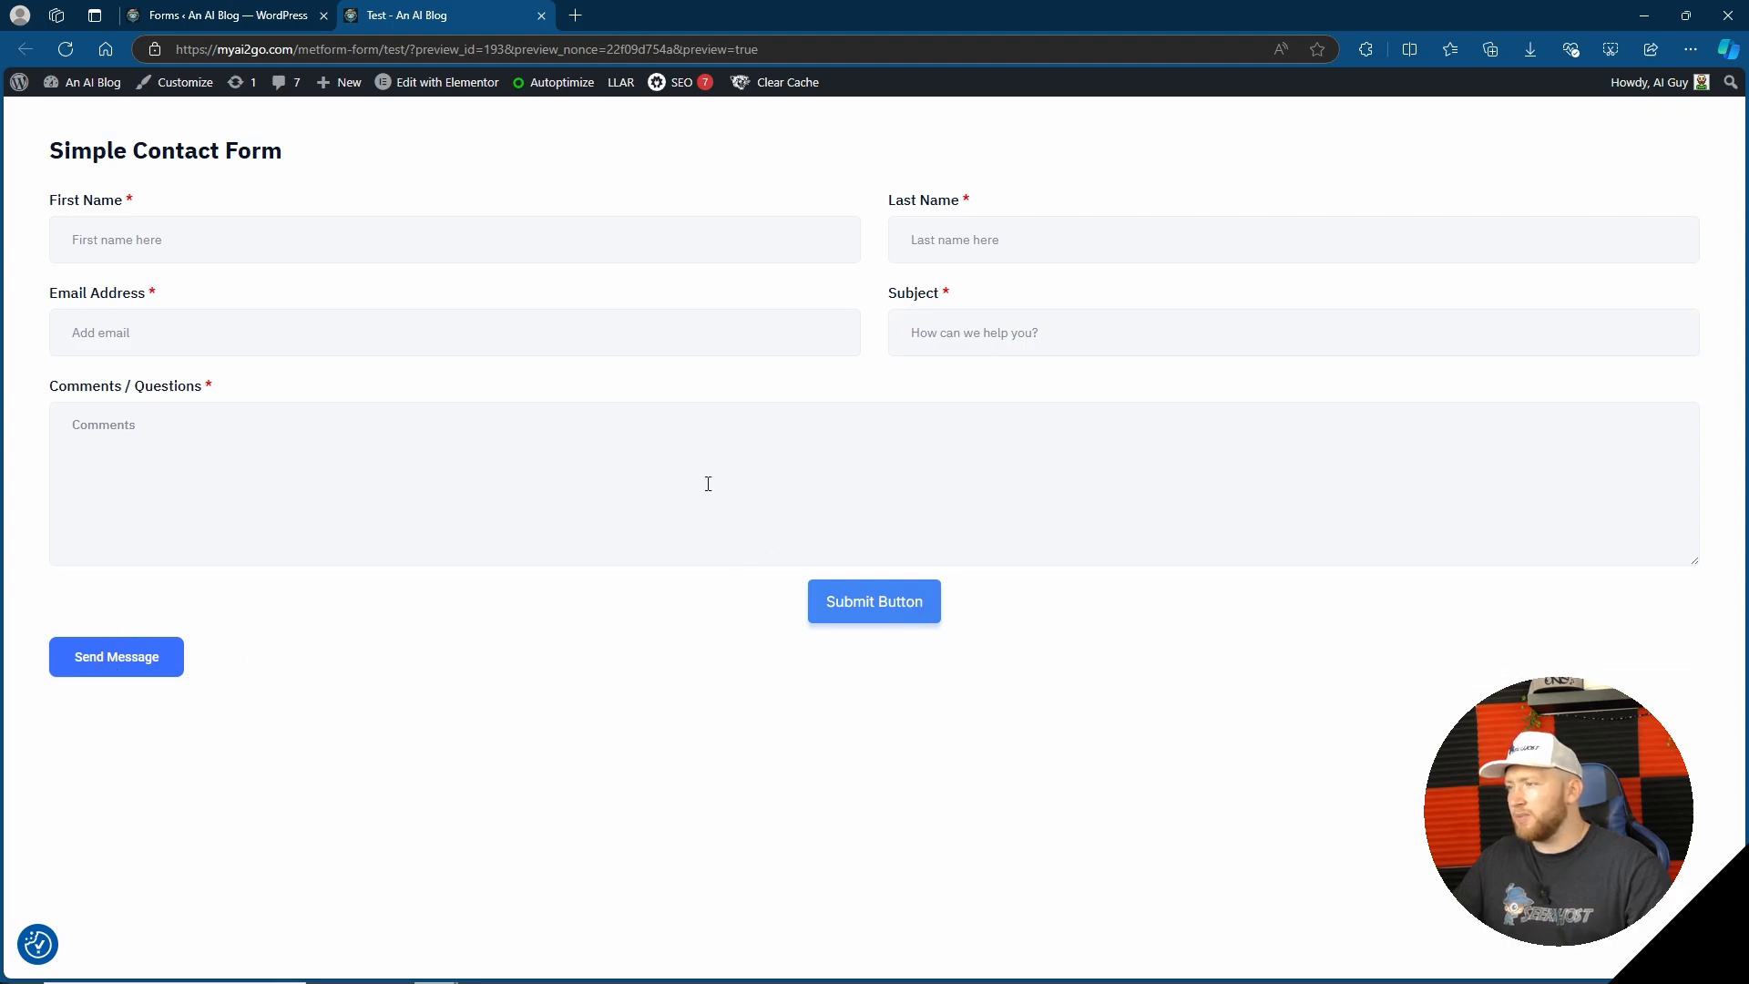
pyautogui.click(587, 476)
pyautogui.write('fgdg')
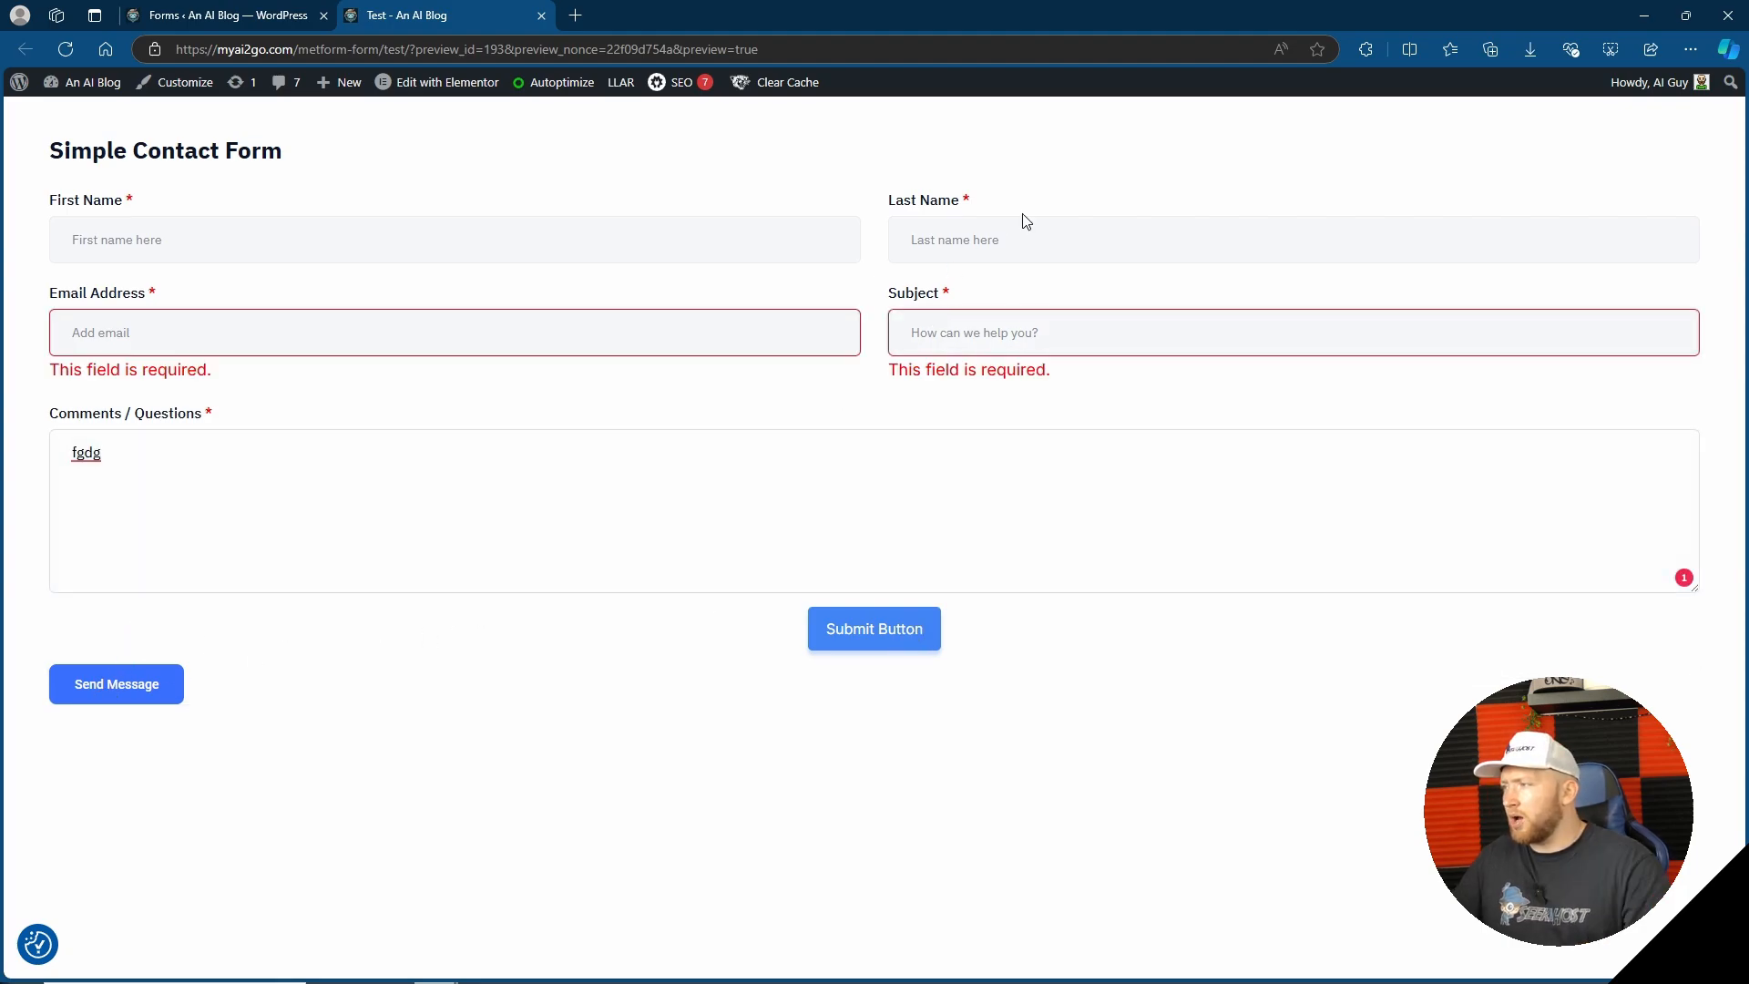
pyautogui.click(541, 15)
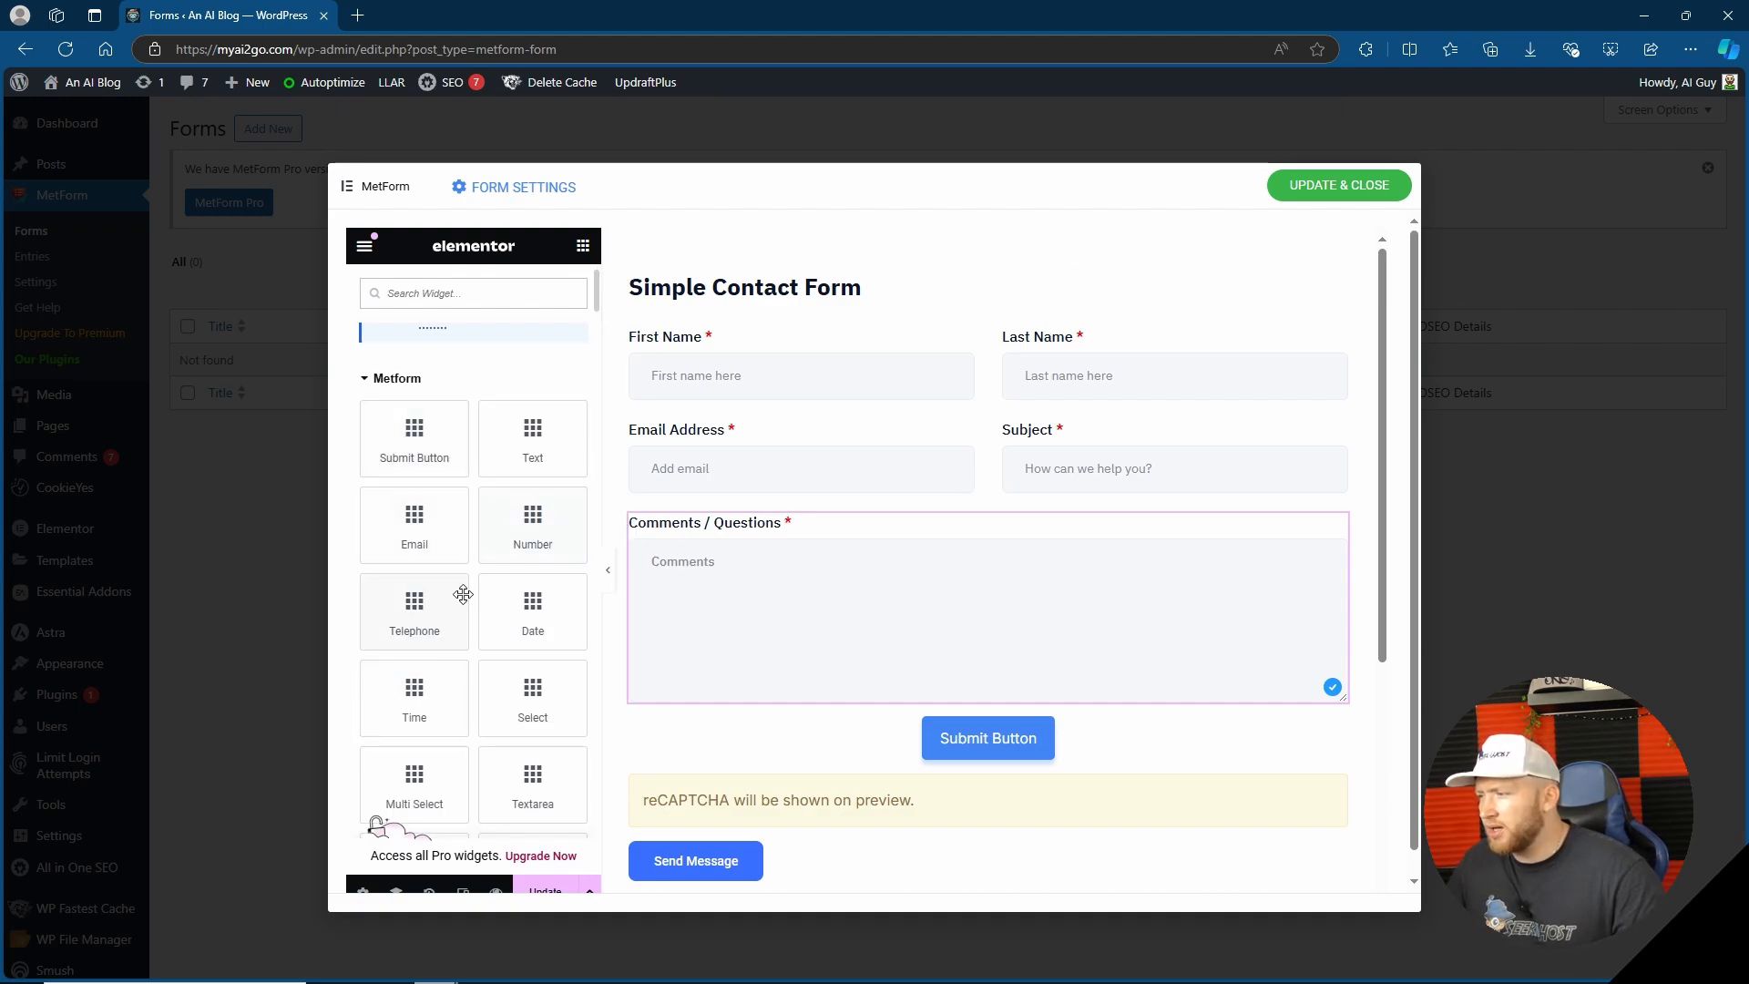
# Look through the available MetForm widgets, and update and close the Test form
pyautogui.scroll(-1, 461, 592)
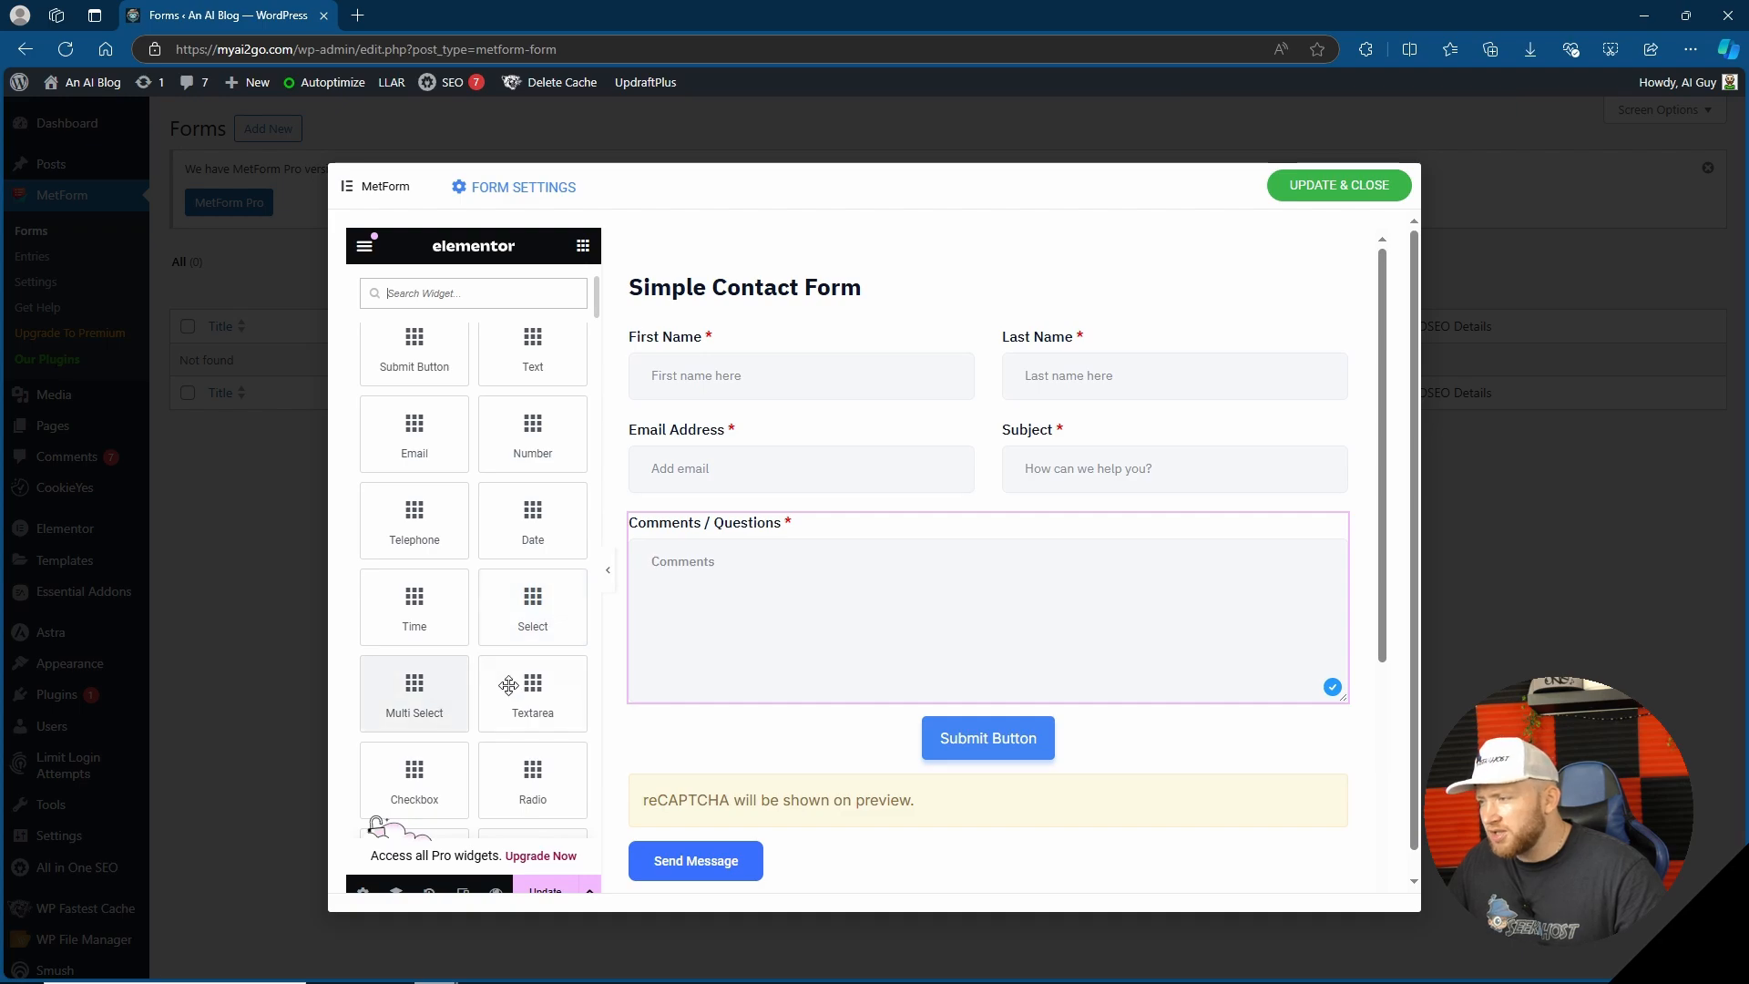
pyautogui.scroll(-1, 496, 651)
pyautogui.scroll(-1, 473, 647)
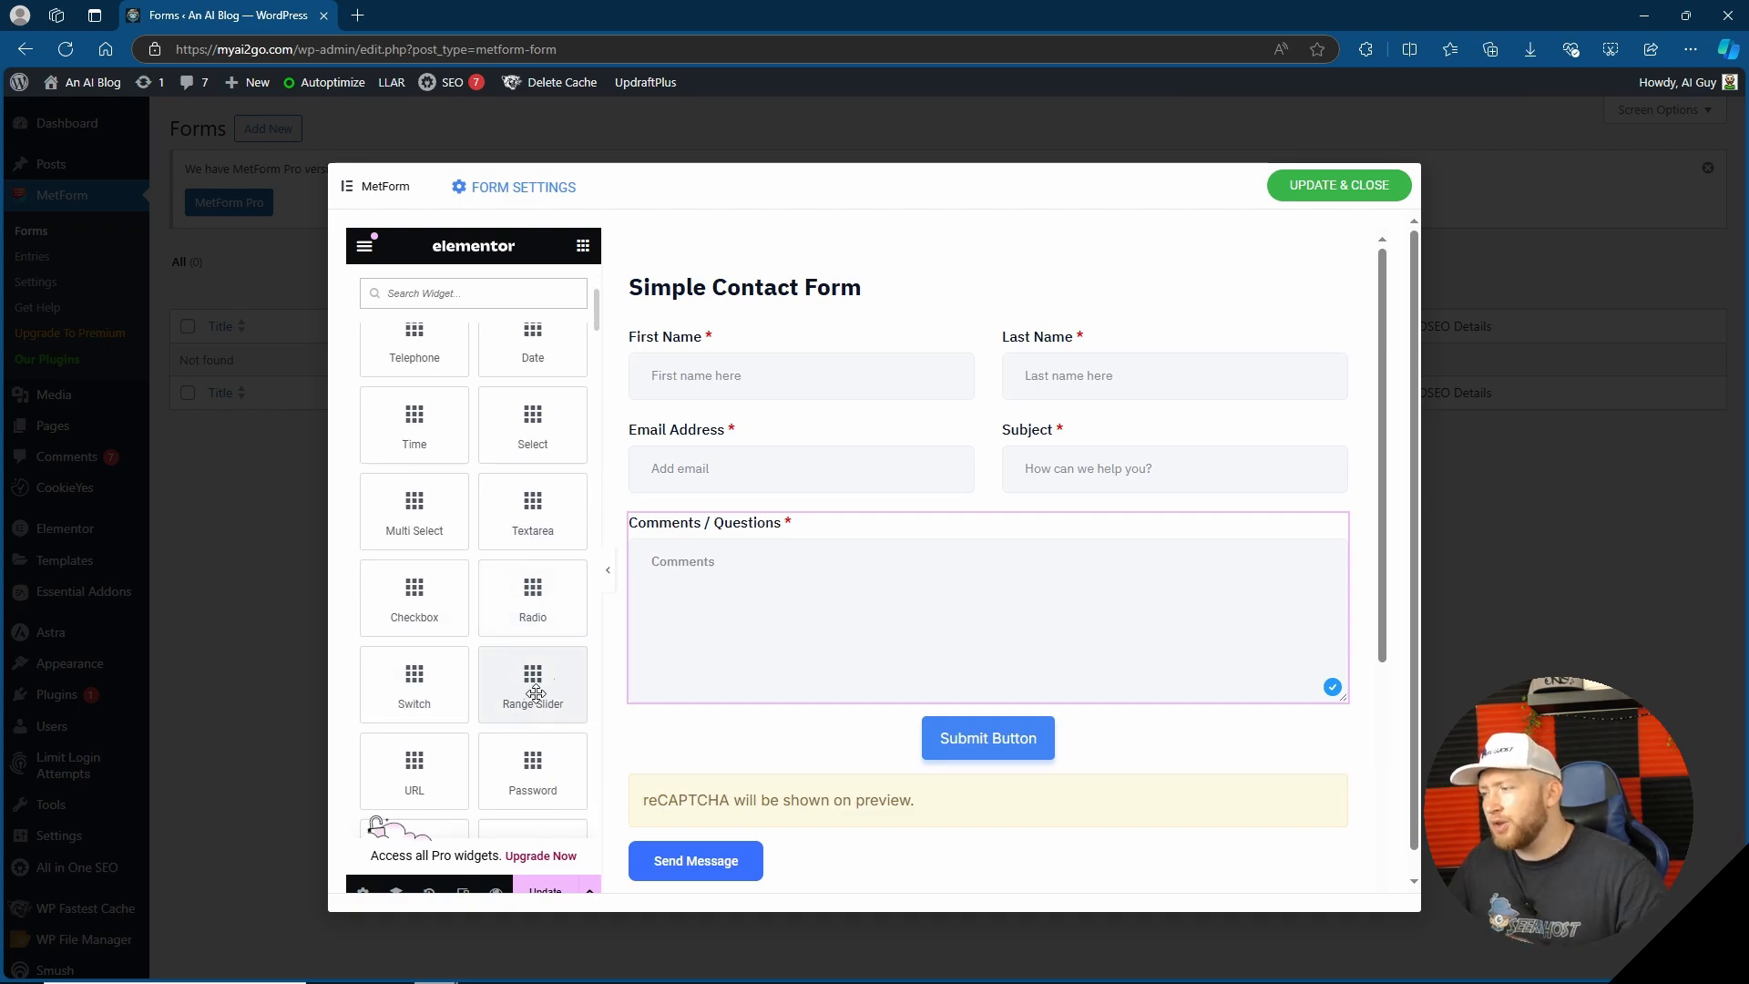
pyautogui.scroll(-3, 544, 676)
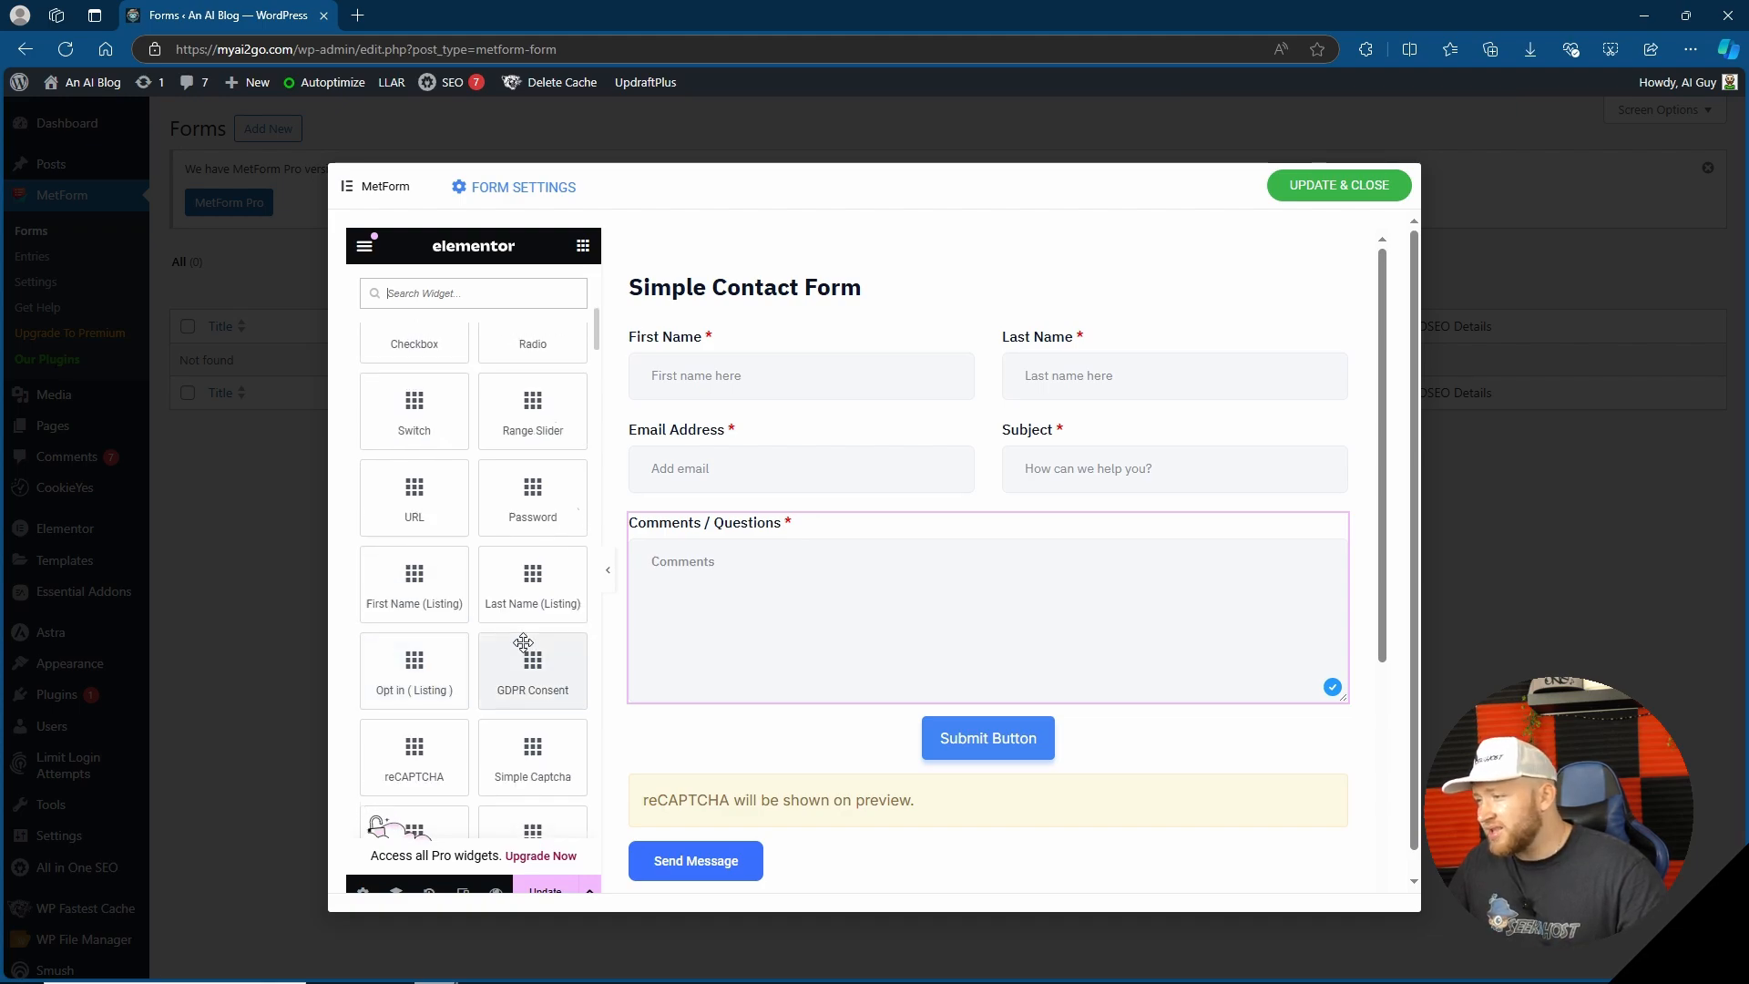
pyautogui.scroll(-1, 525, 658)
pyautogui.scroll(-1, 525, 601)
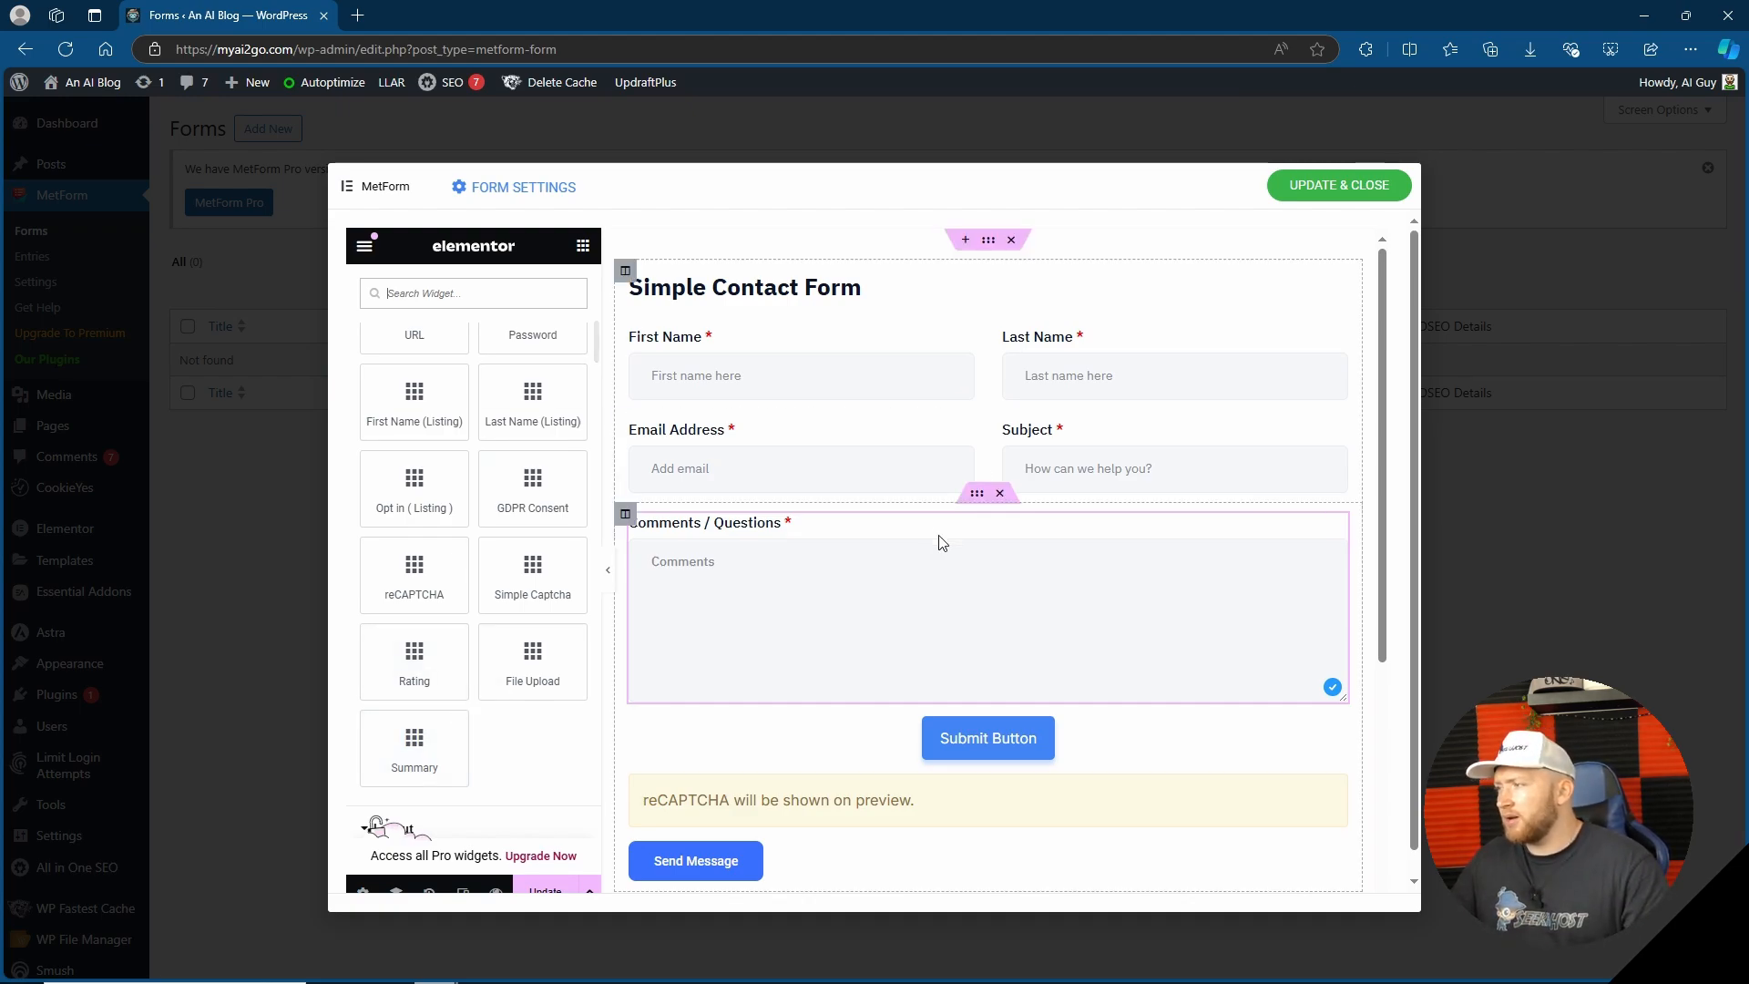
pyautogui.click(1341, 193)
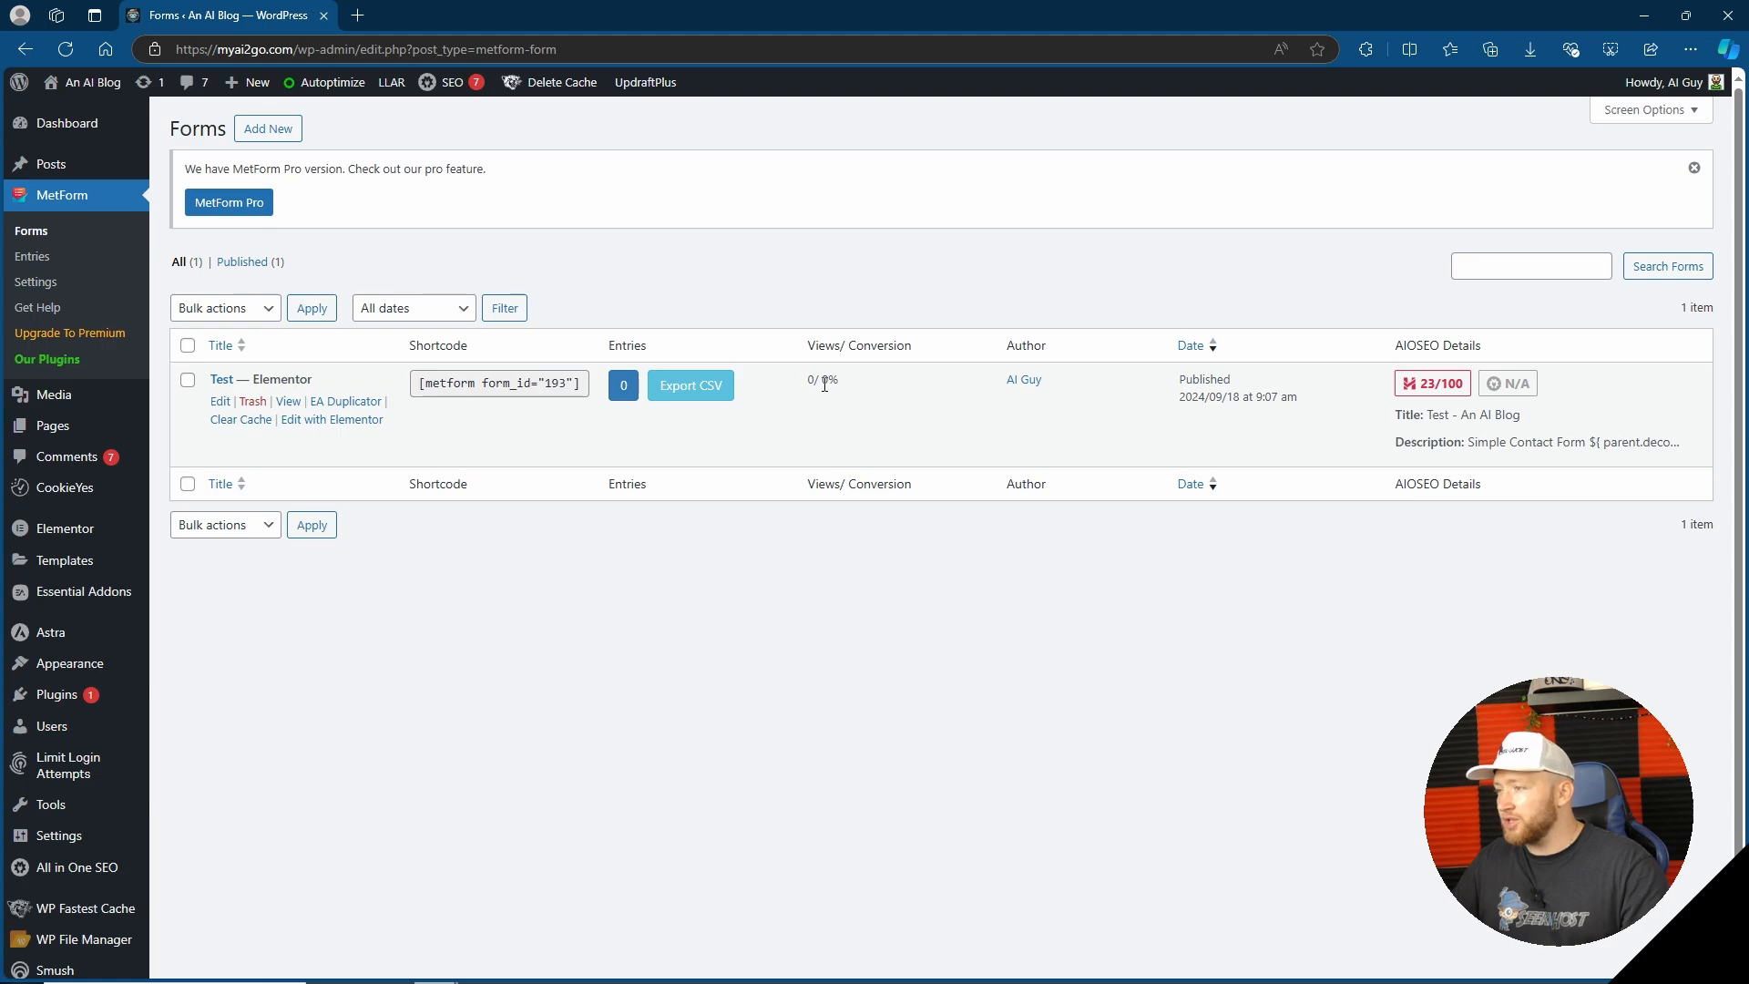
# Check the MetForm entries list and read through the dashboard page of the MetForm settings
pyautogui.click(32, 256)
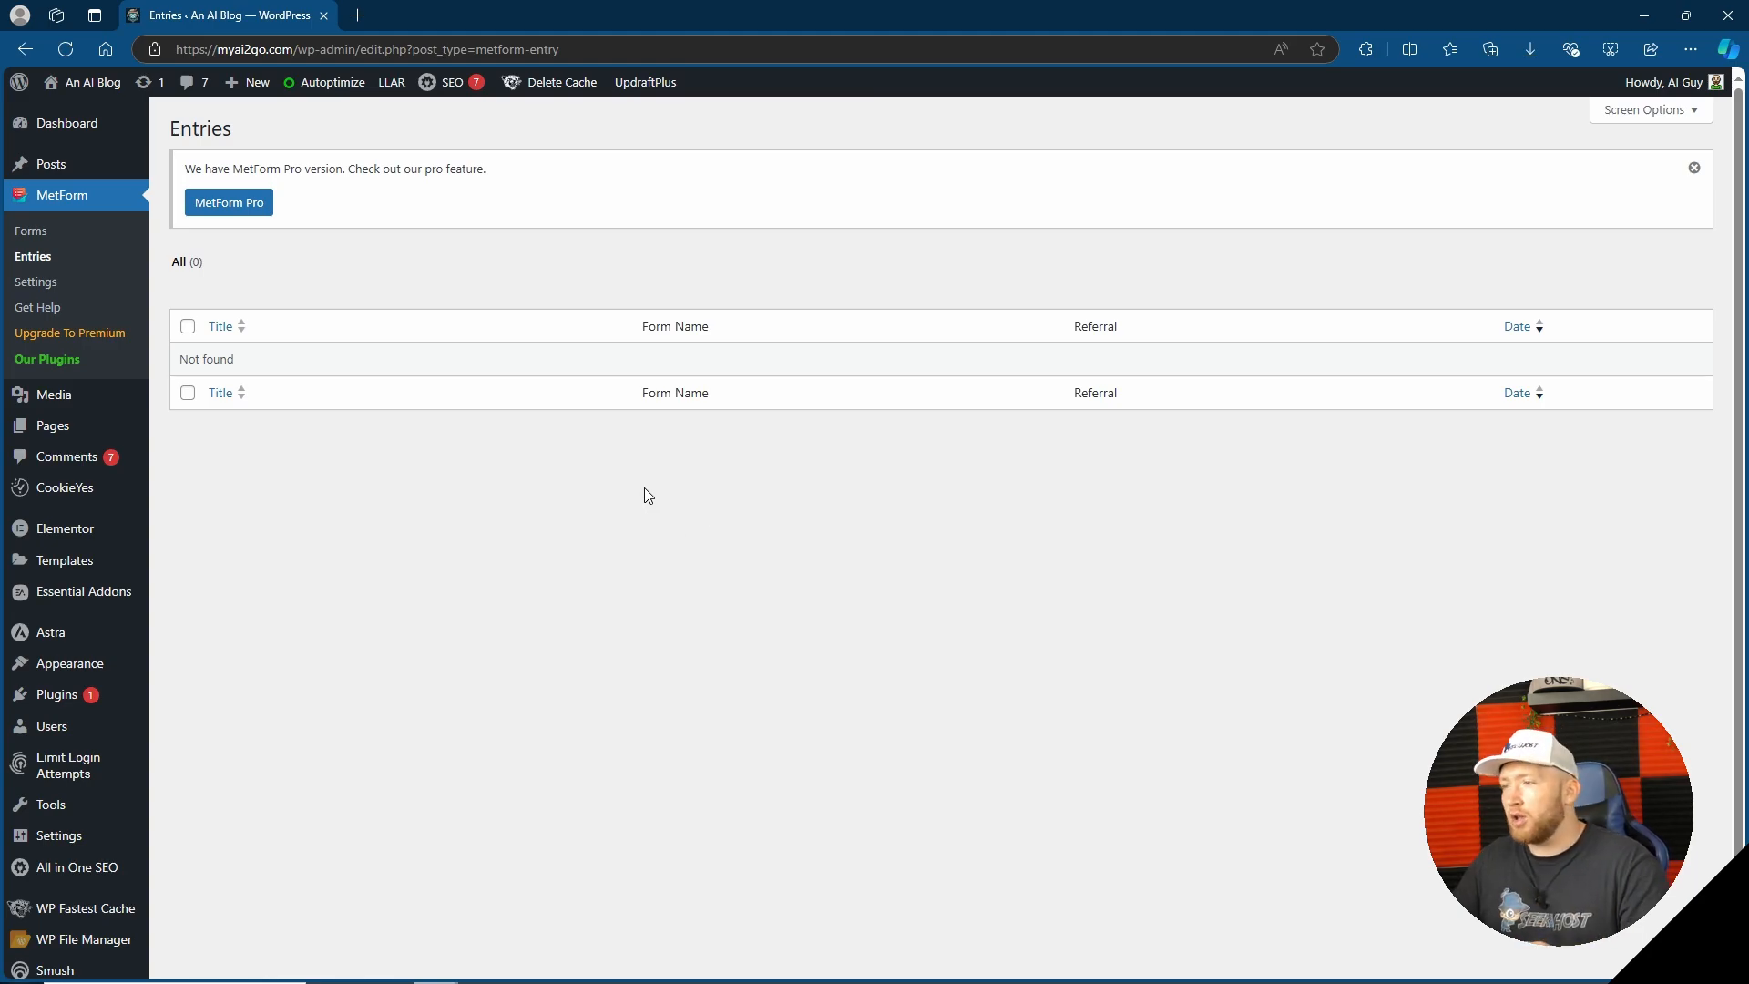
pyautogui.click(33, 282)
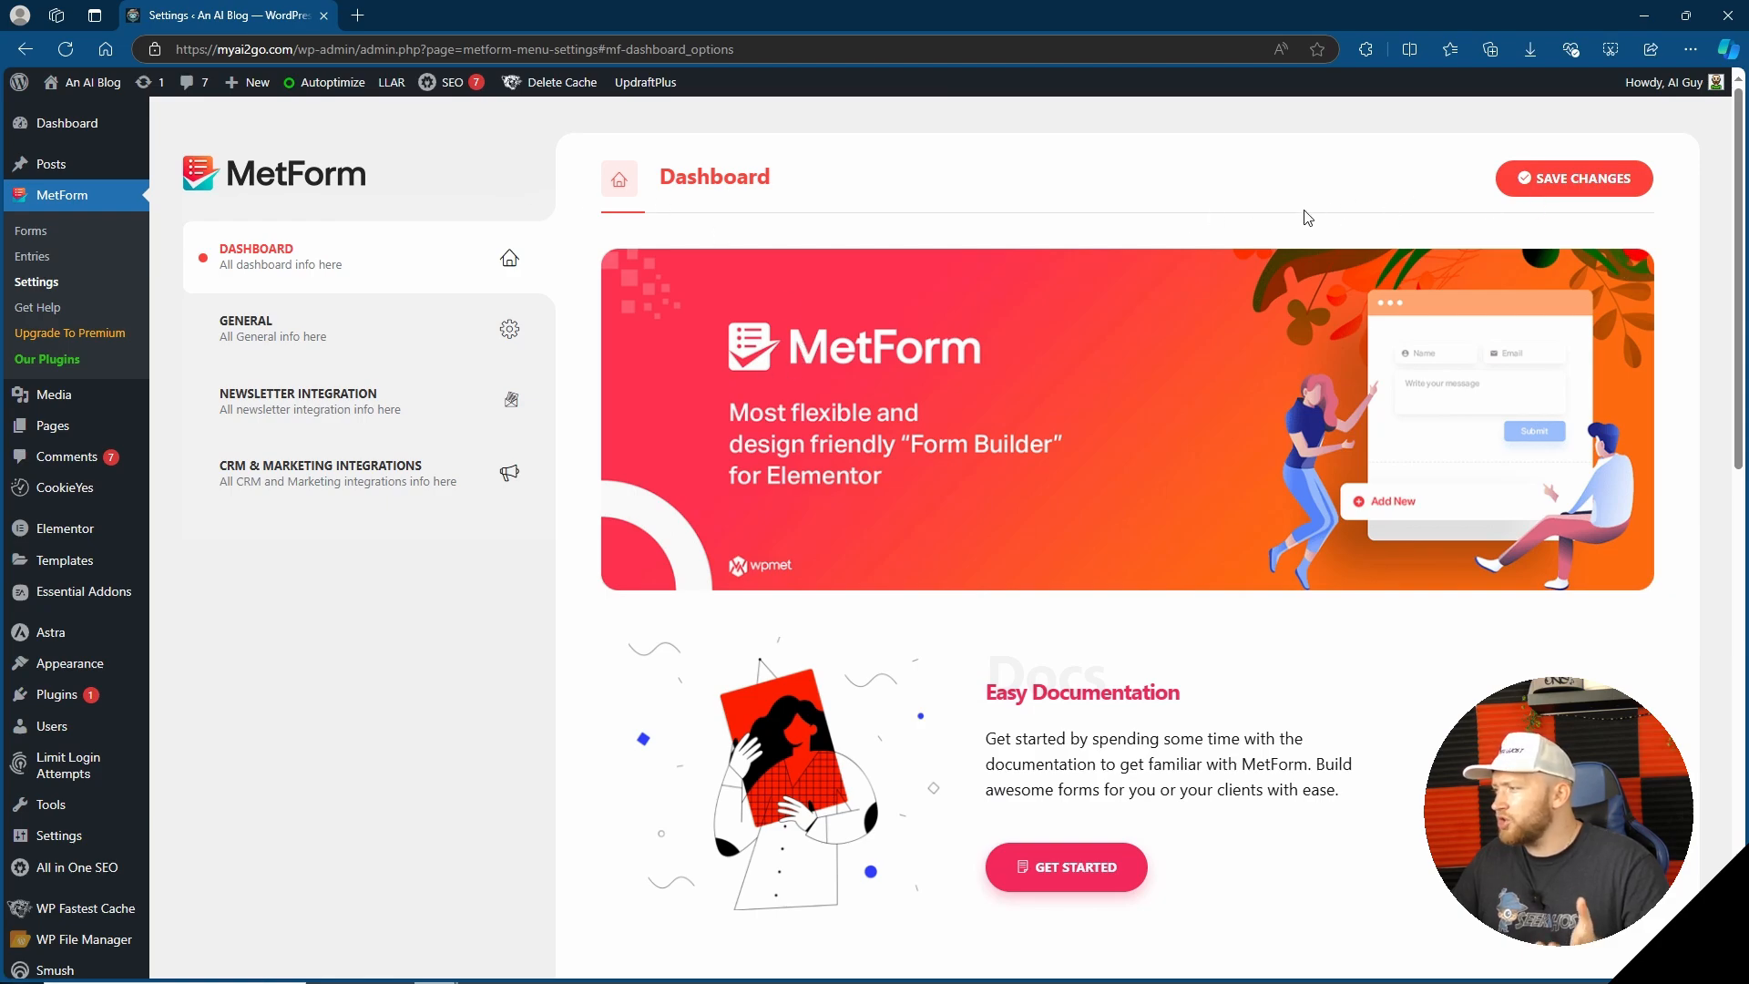
pyautogui.scroll(-3, 1040, 290)
pyautogui.scroll(-10, 1040, 290)
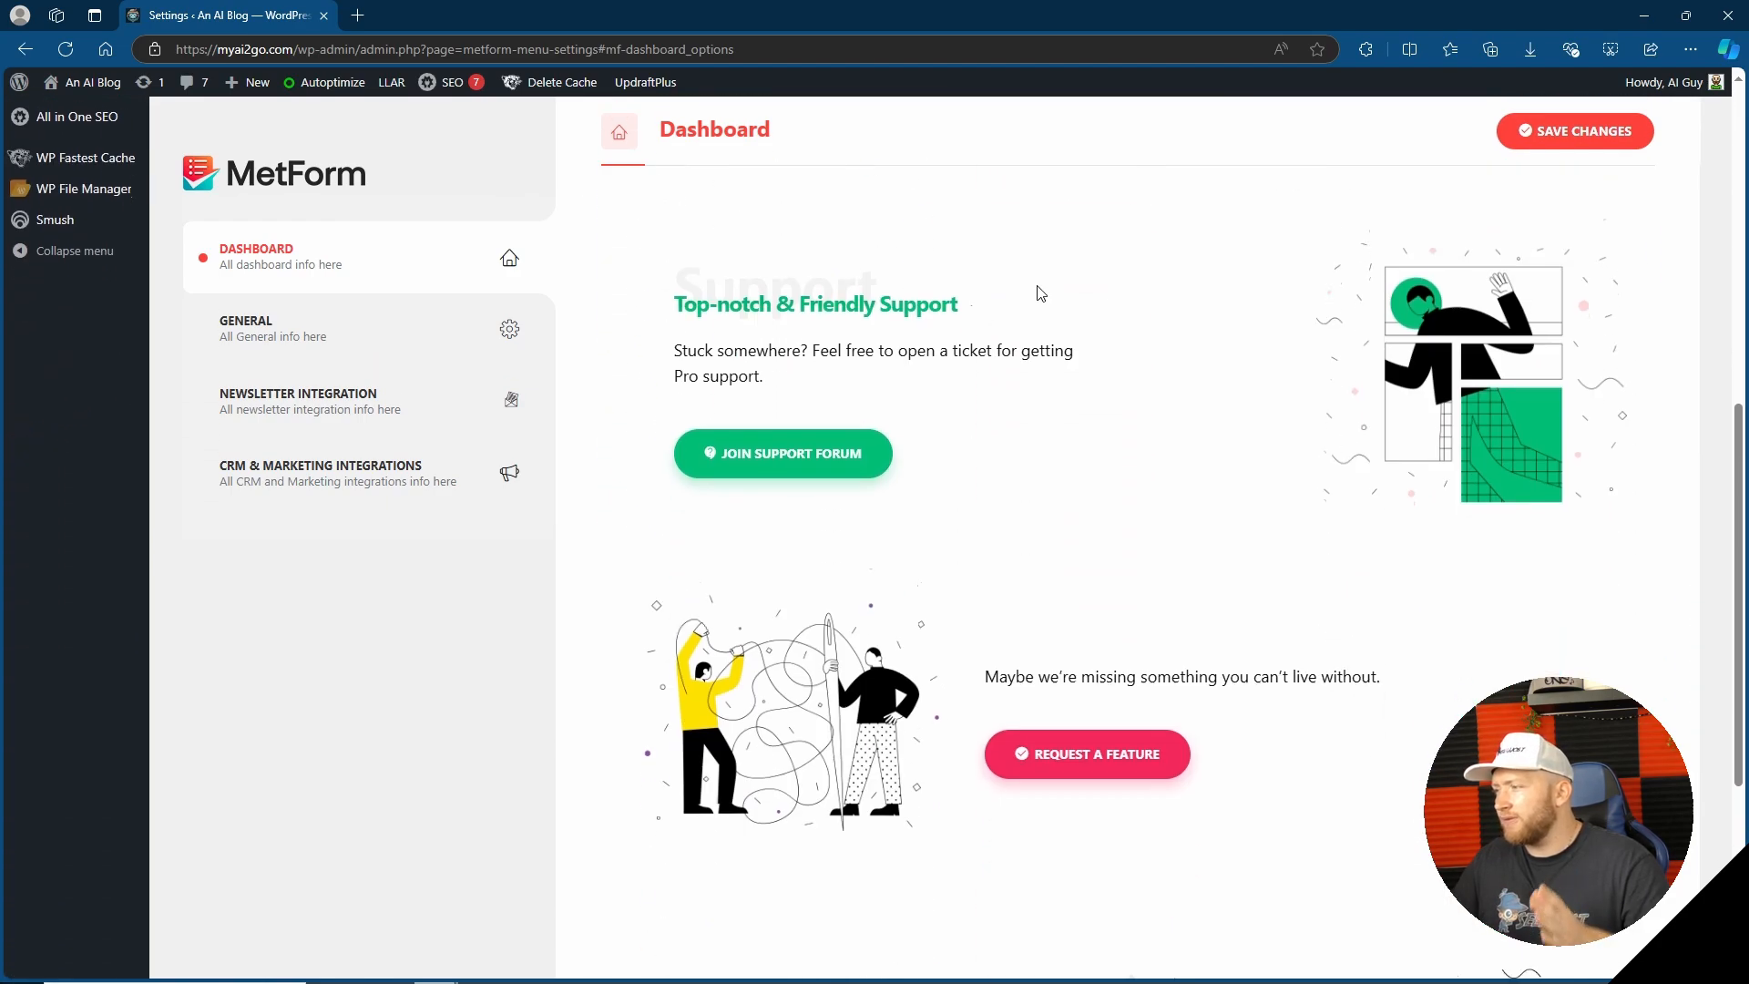
# Review the reCAPTCHA version options in the General settings and the Mailchimp and HubSpot integration settings
pyautogui.click(418, 343)
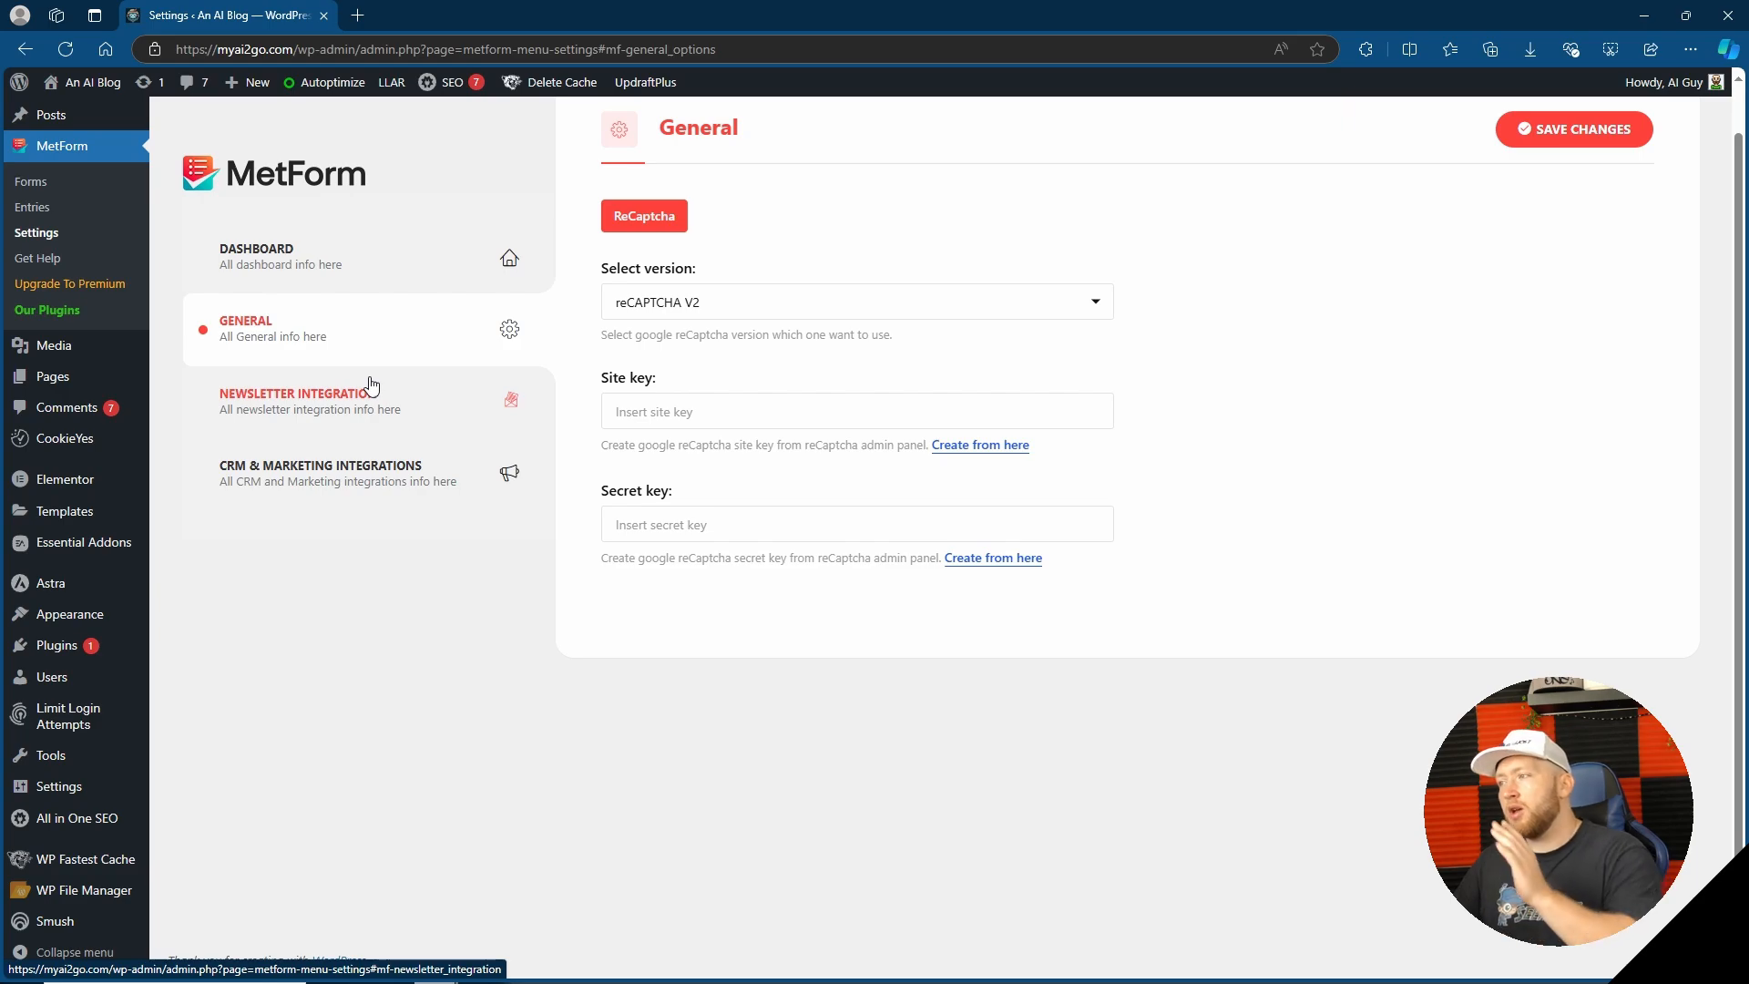
pyautogui.click(861, 306)
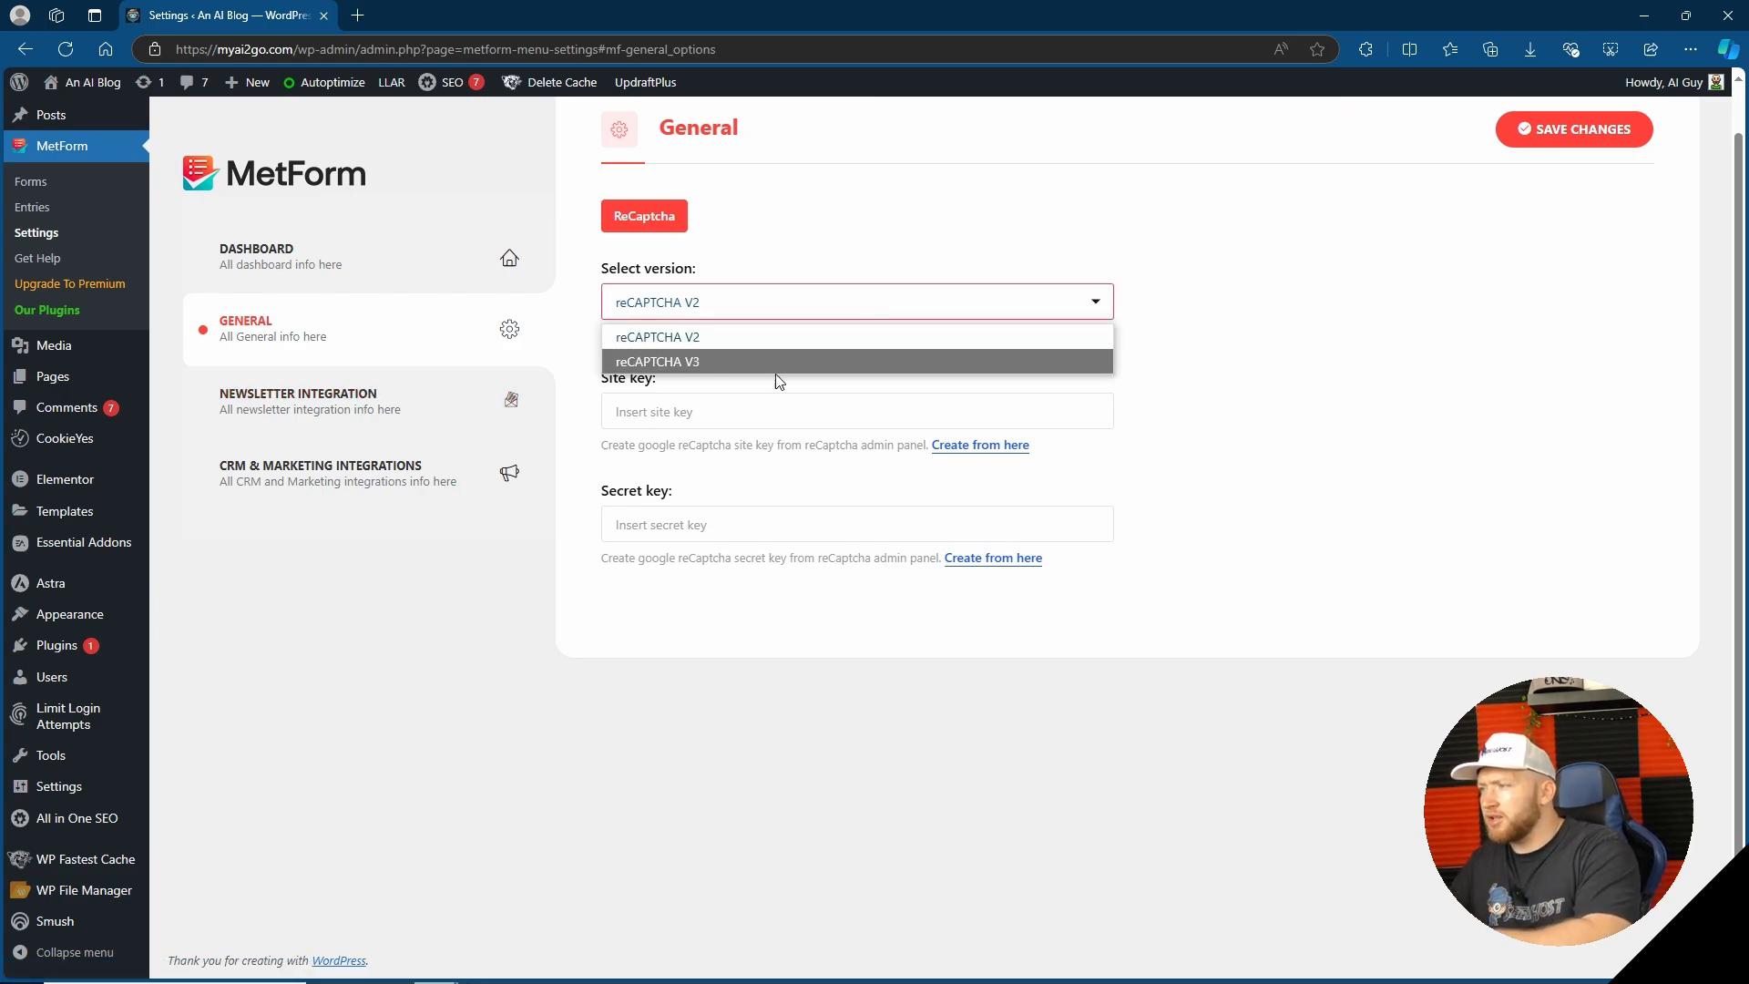
pyautogui.click(1475, 374)
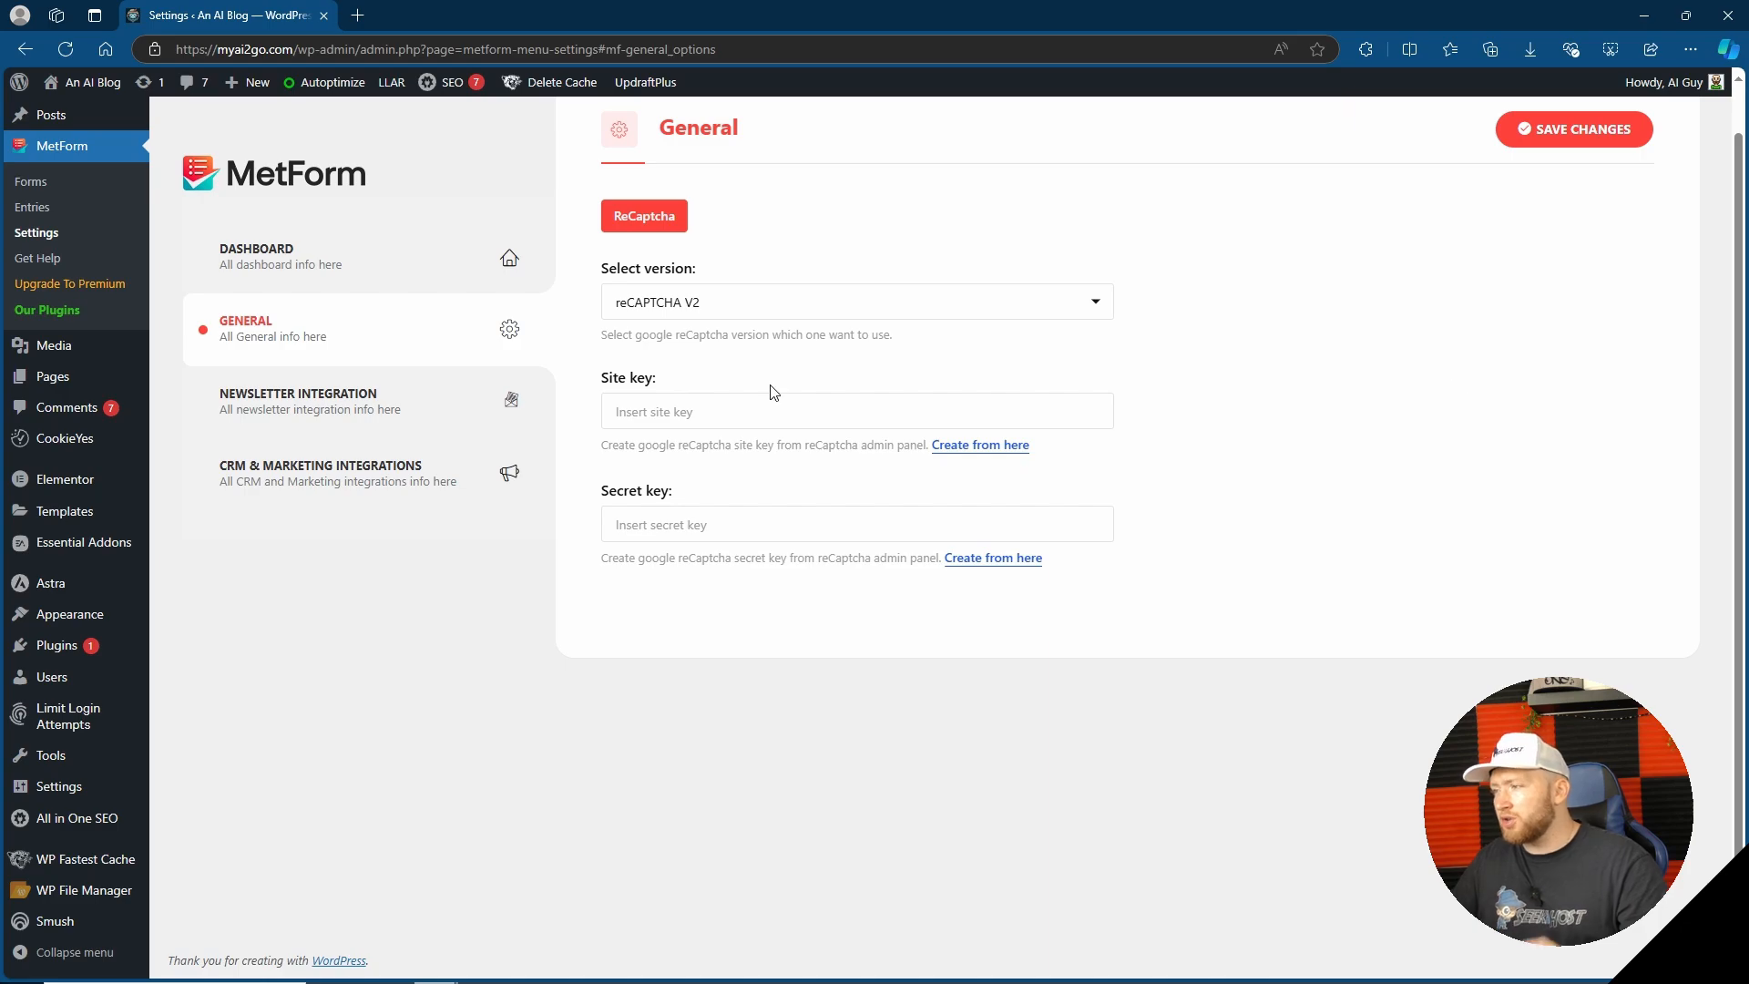
pyautogui.click(295, 406)
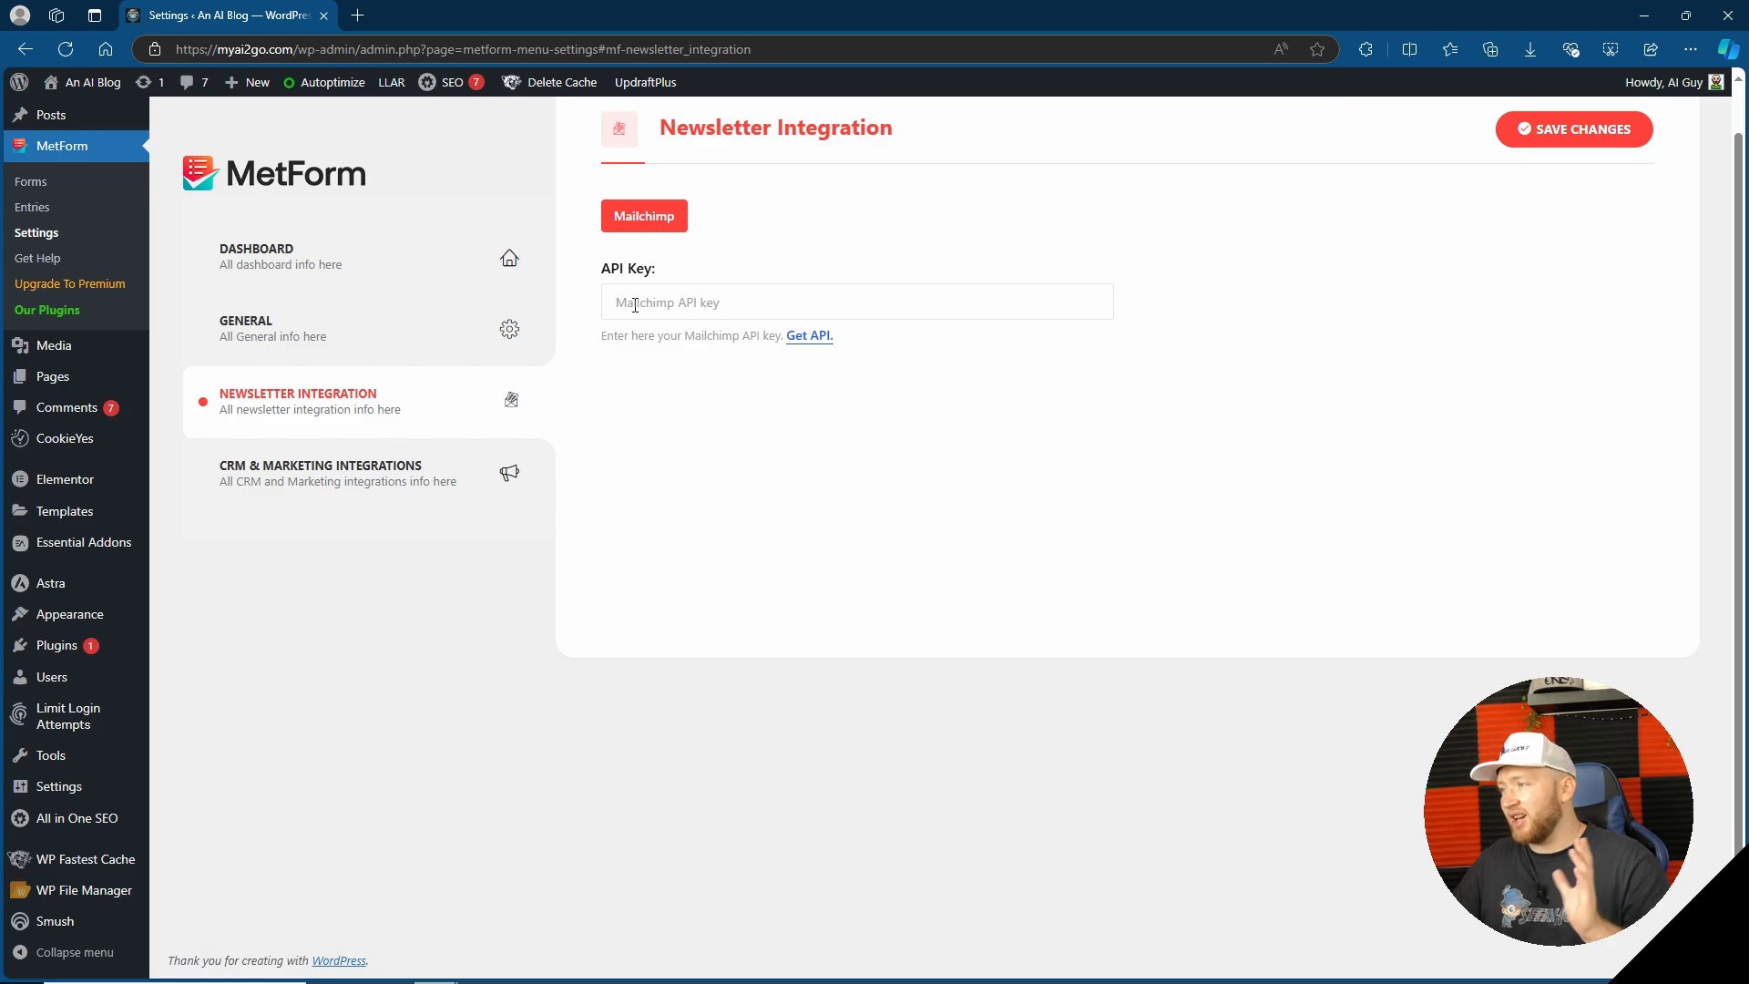
pyautogui.click(321, 472)
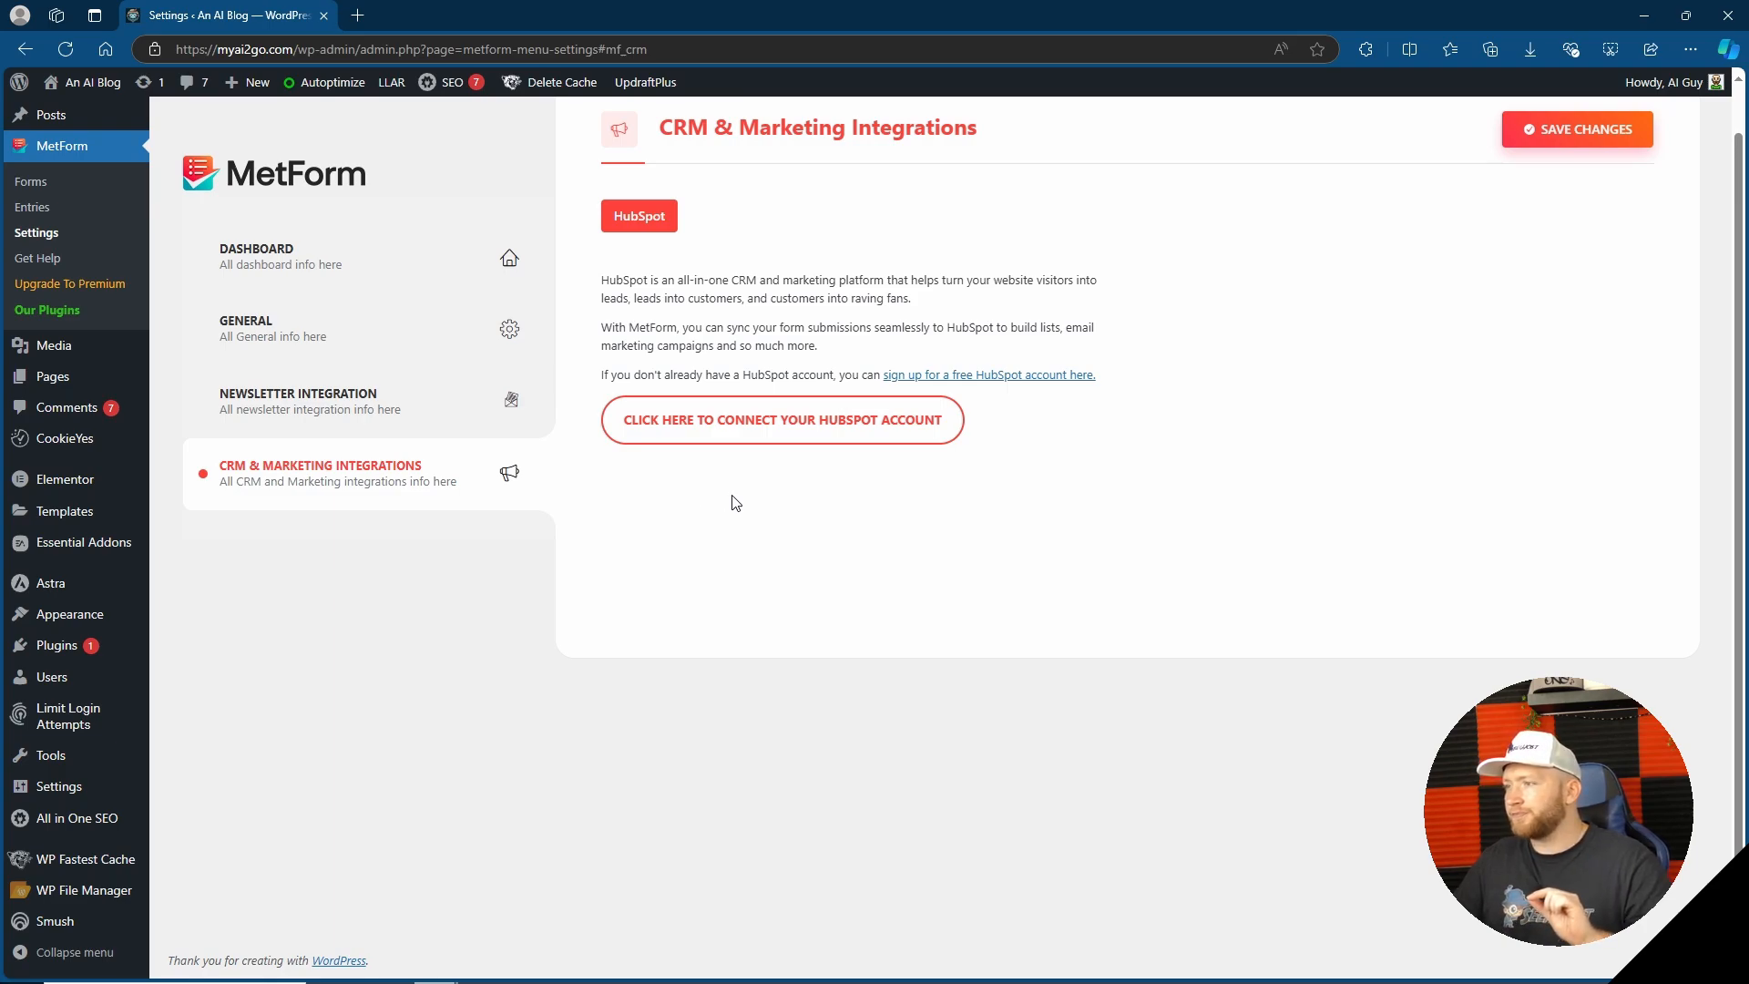
# Return to the MetForm forms list and open the form settings of the Test form
pyautogui.click(33, 186)
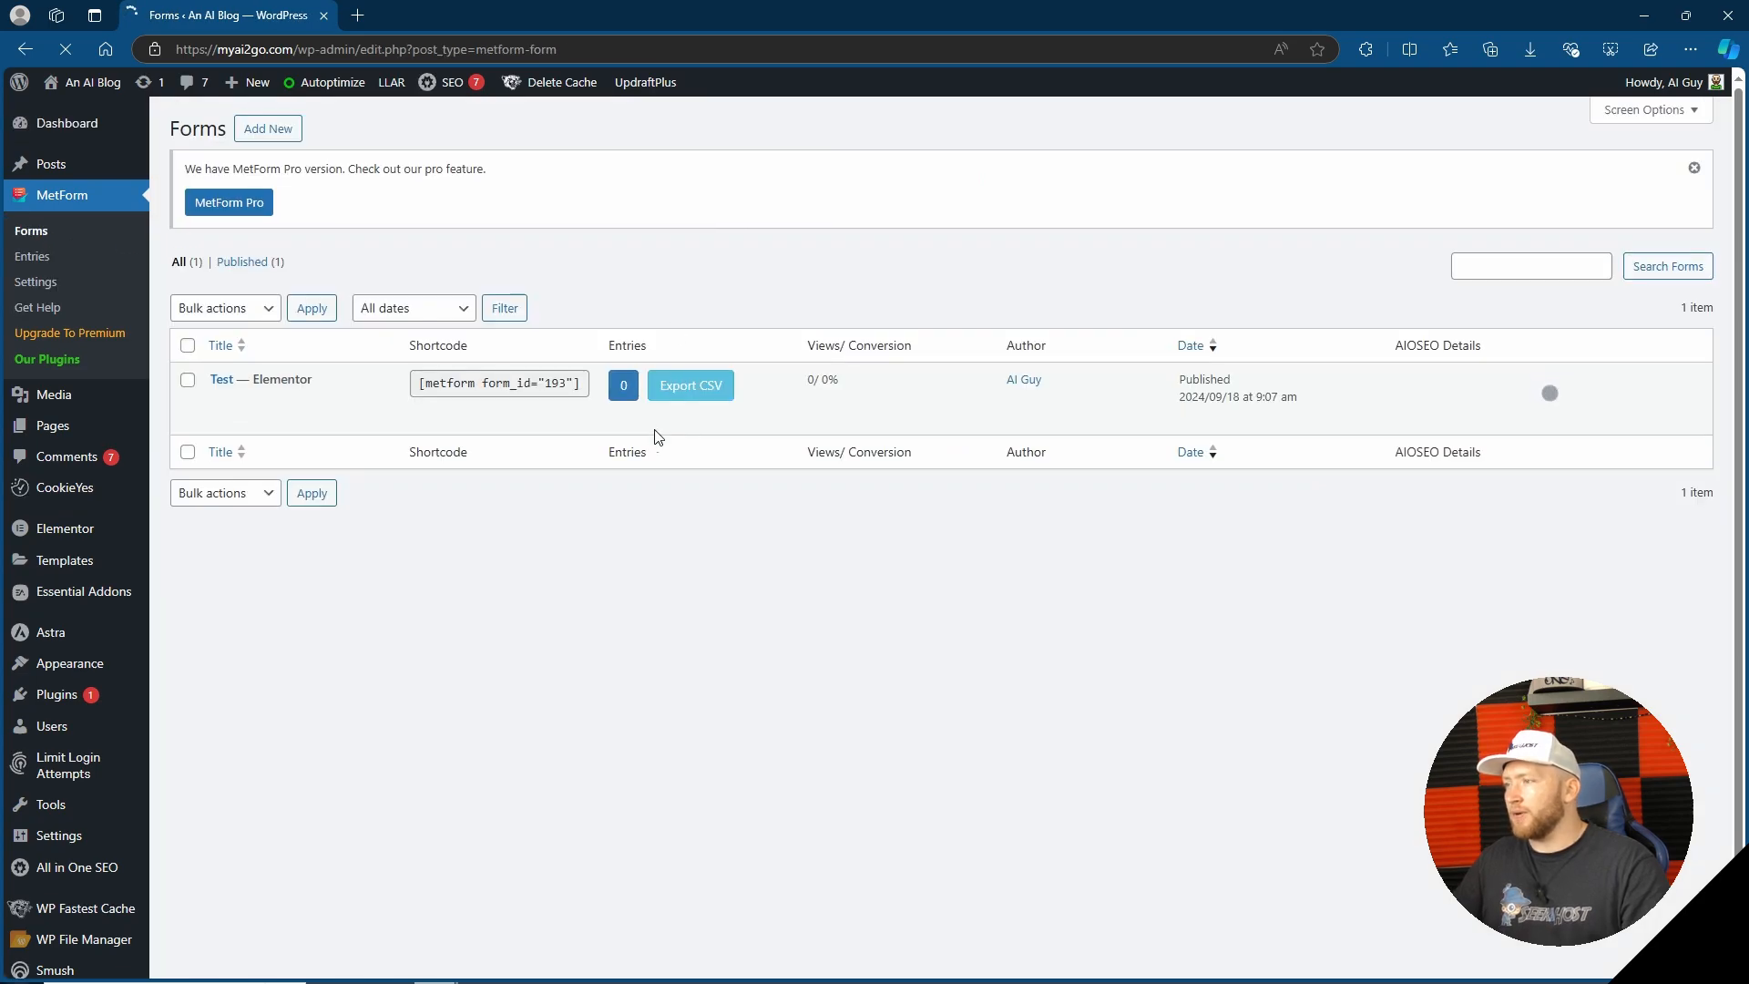
pyautogui.moveTo(242, 396)
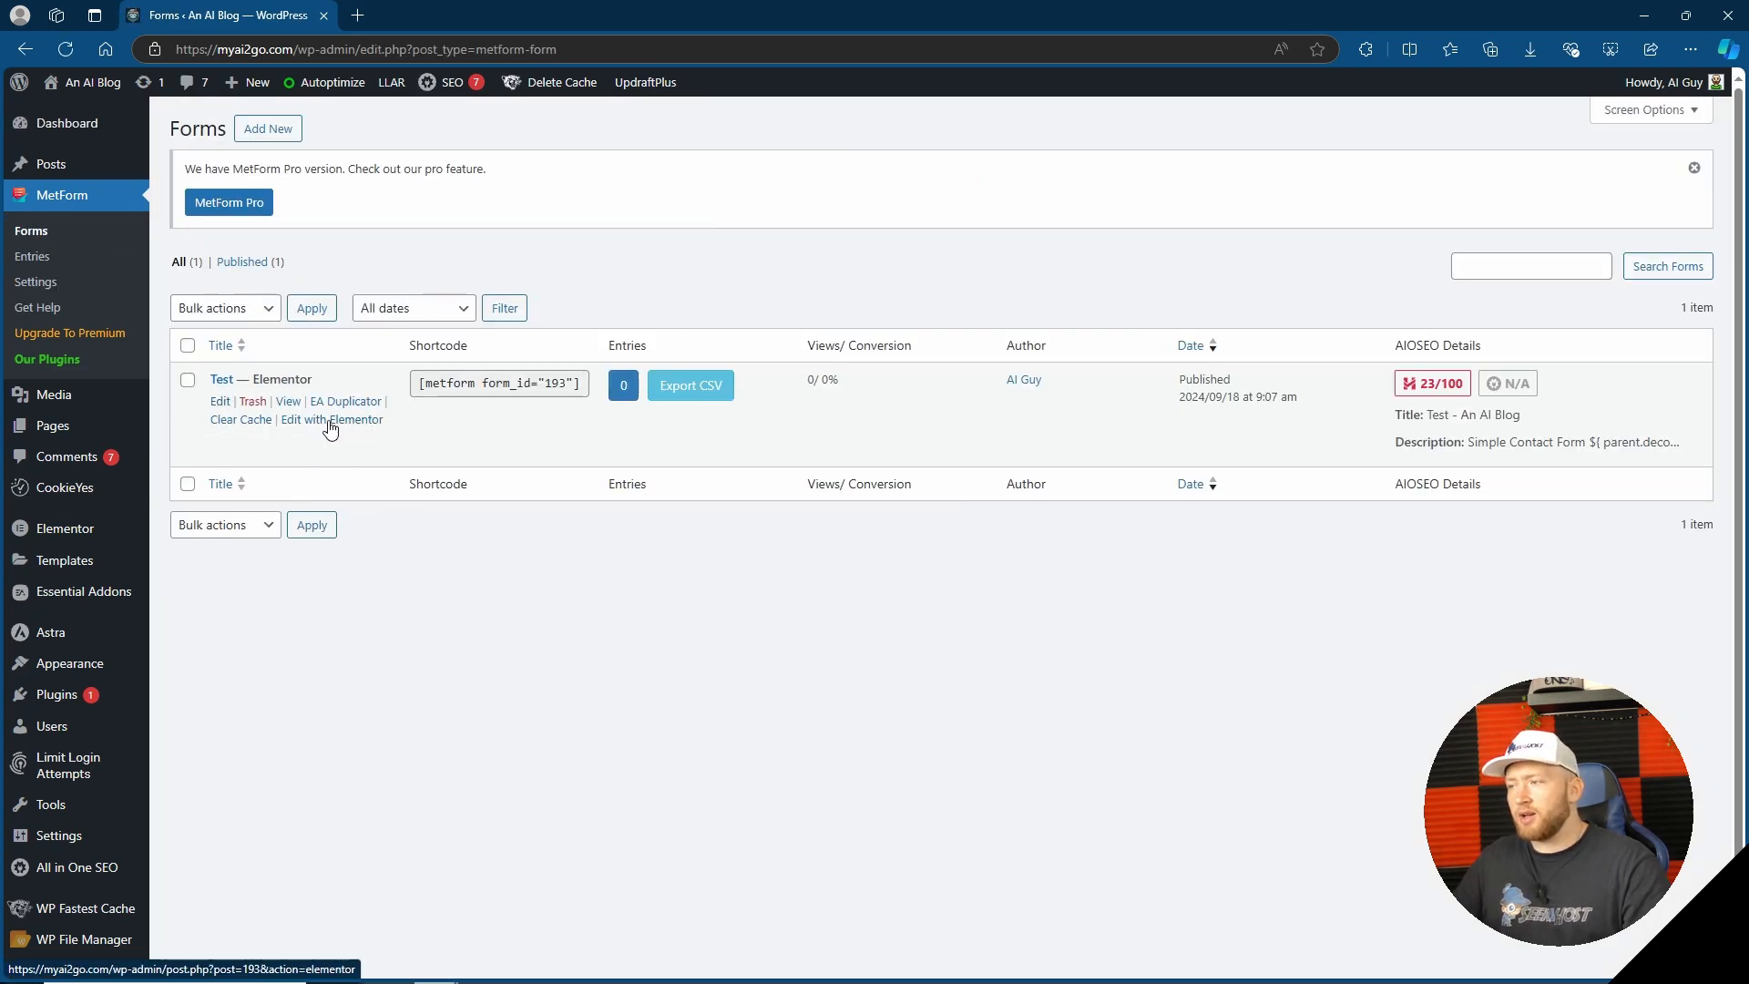
pyautogui.click(221, 402)
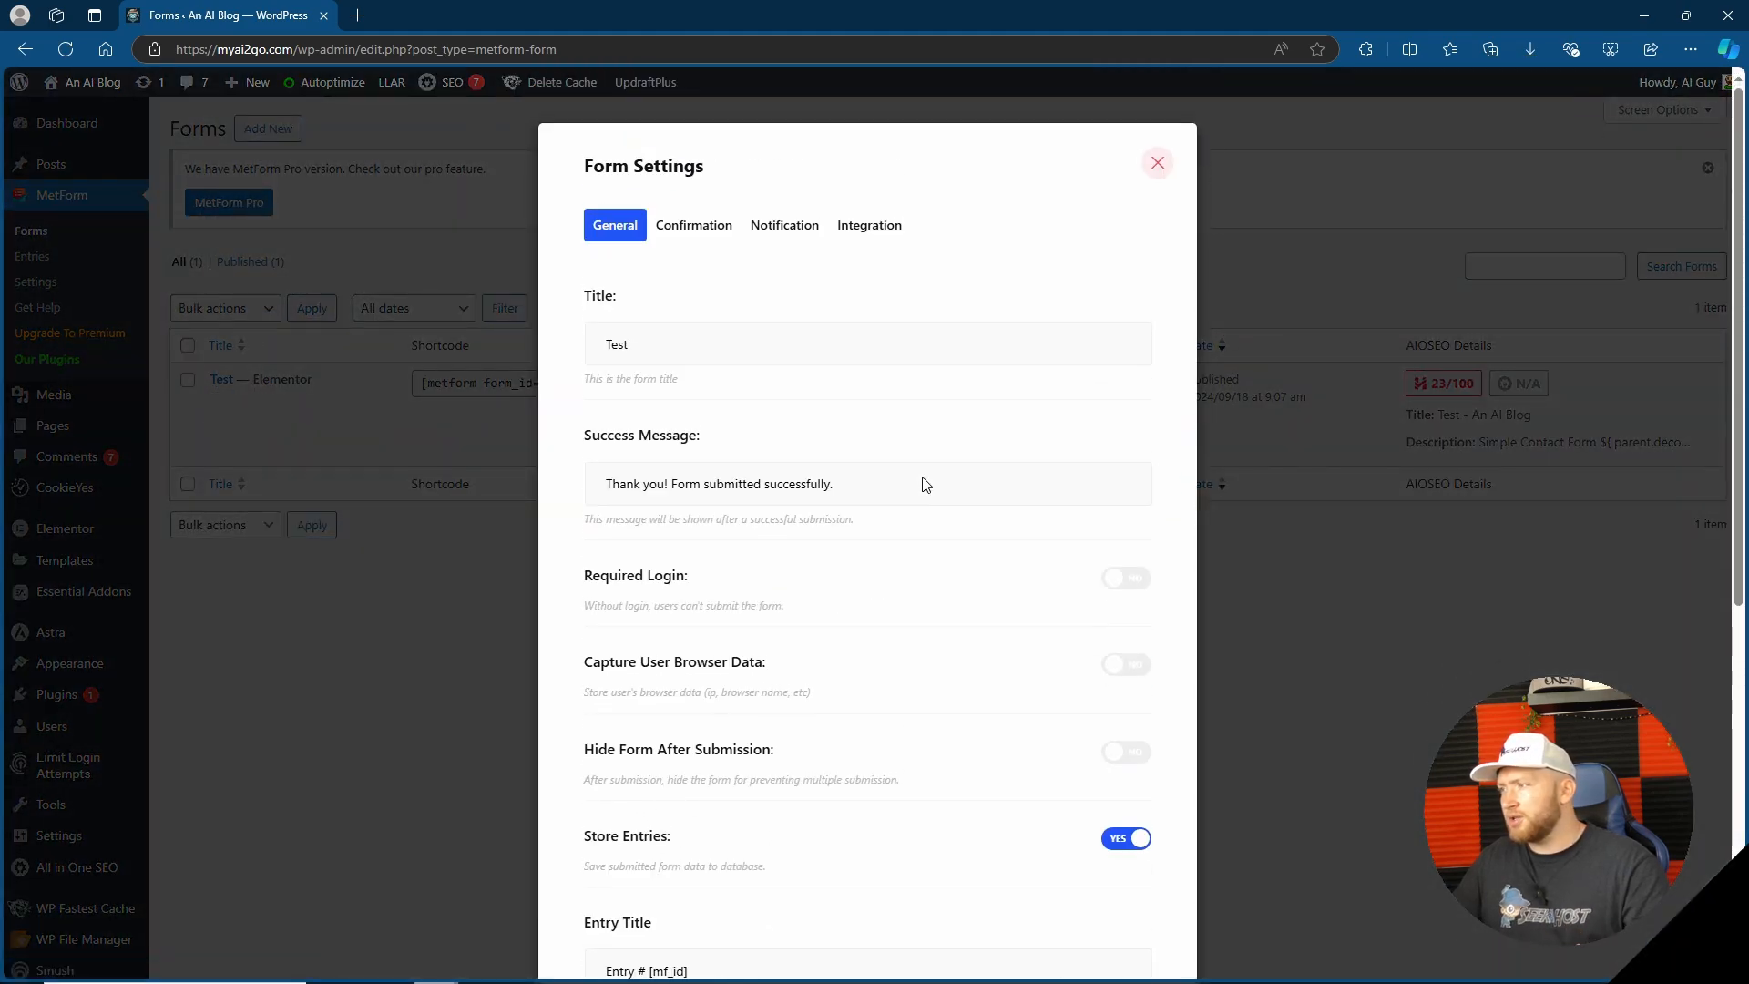
pyautogui.click(173, 370)
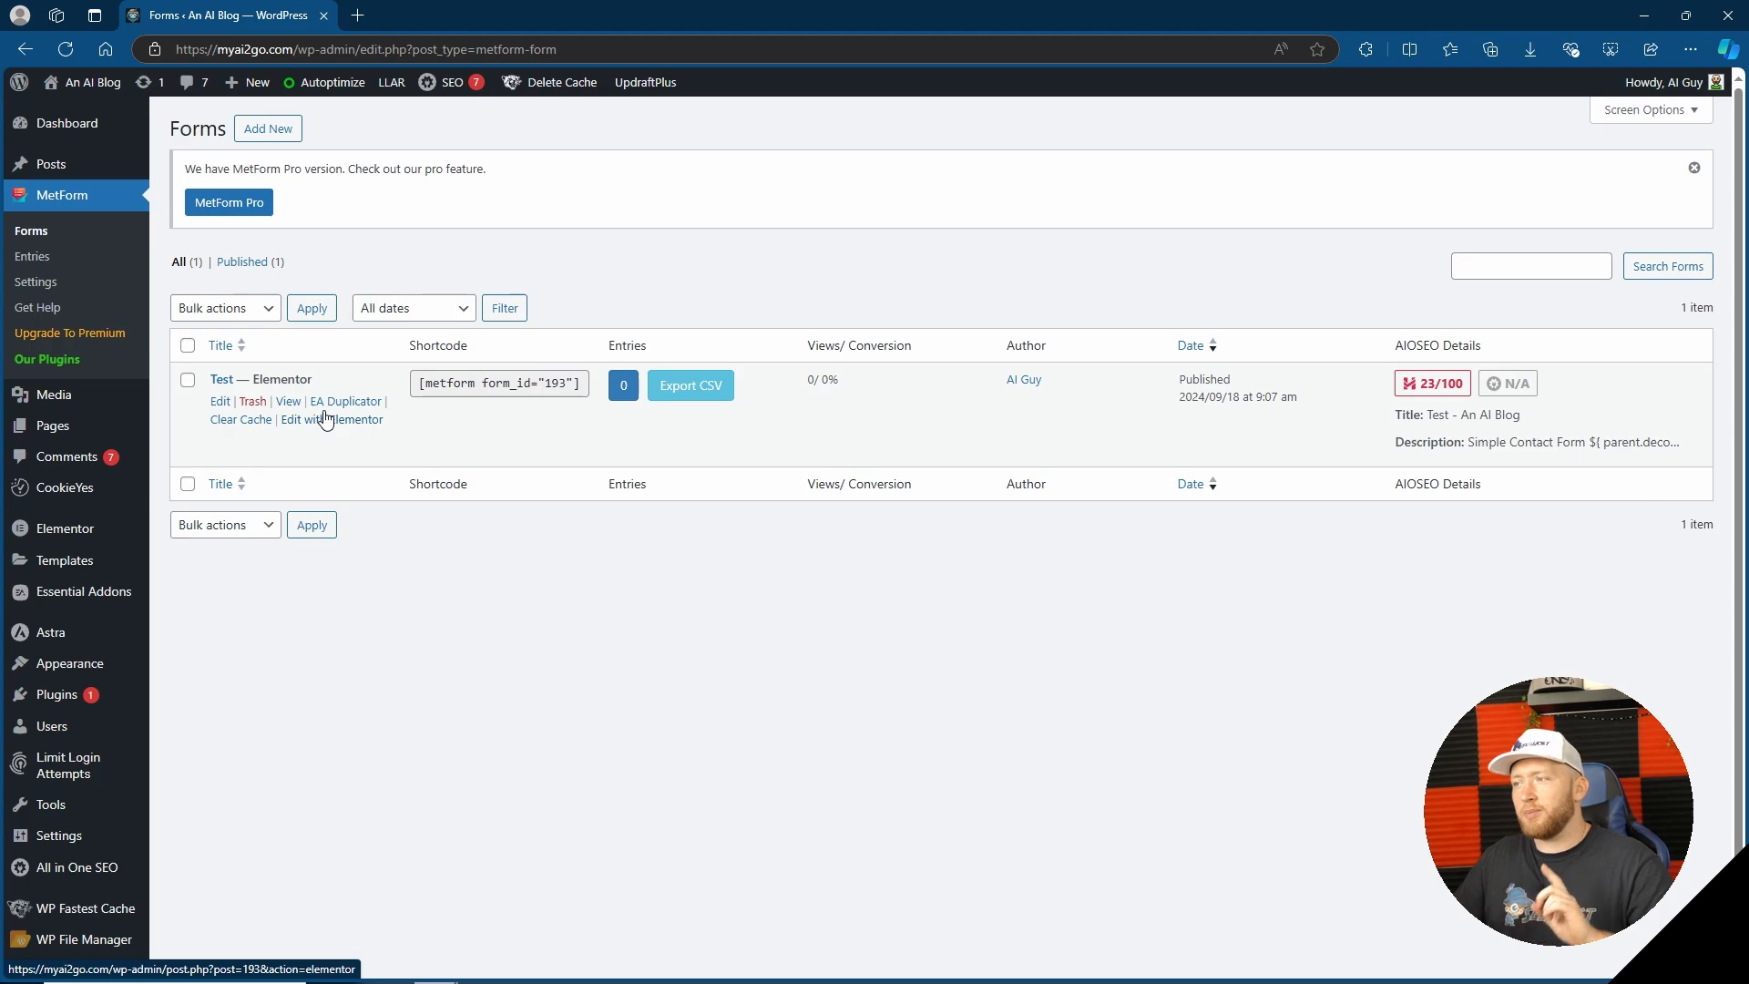
pyautogui.click(216, 405)
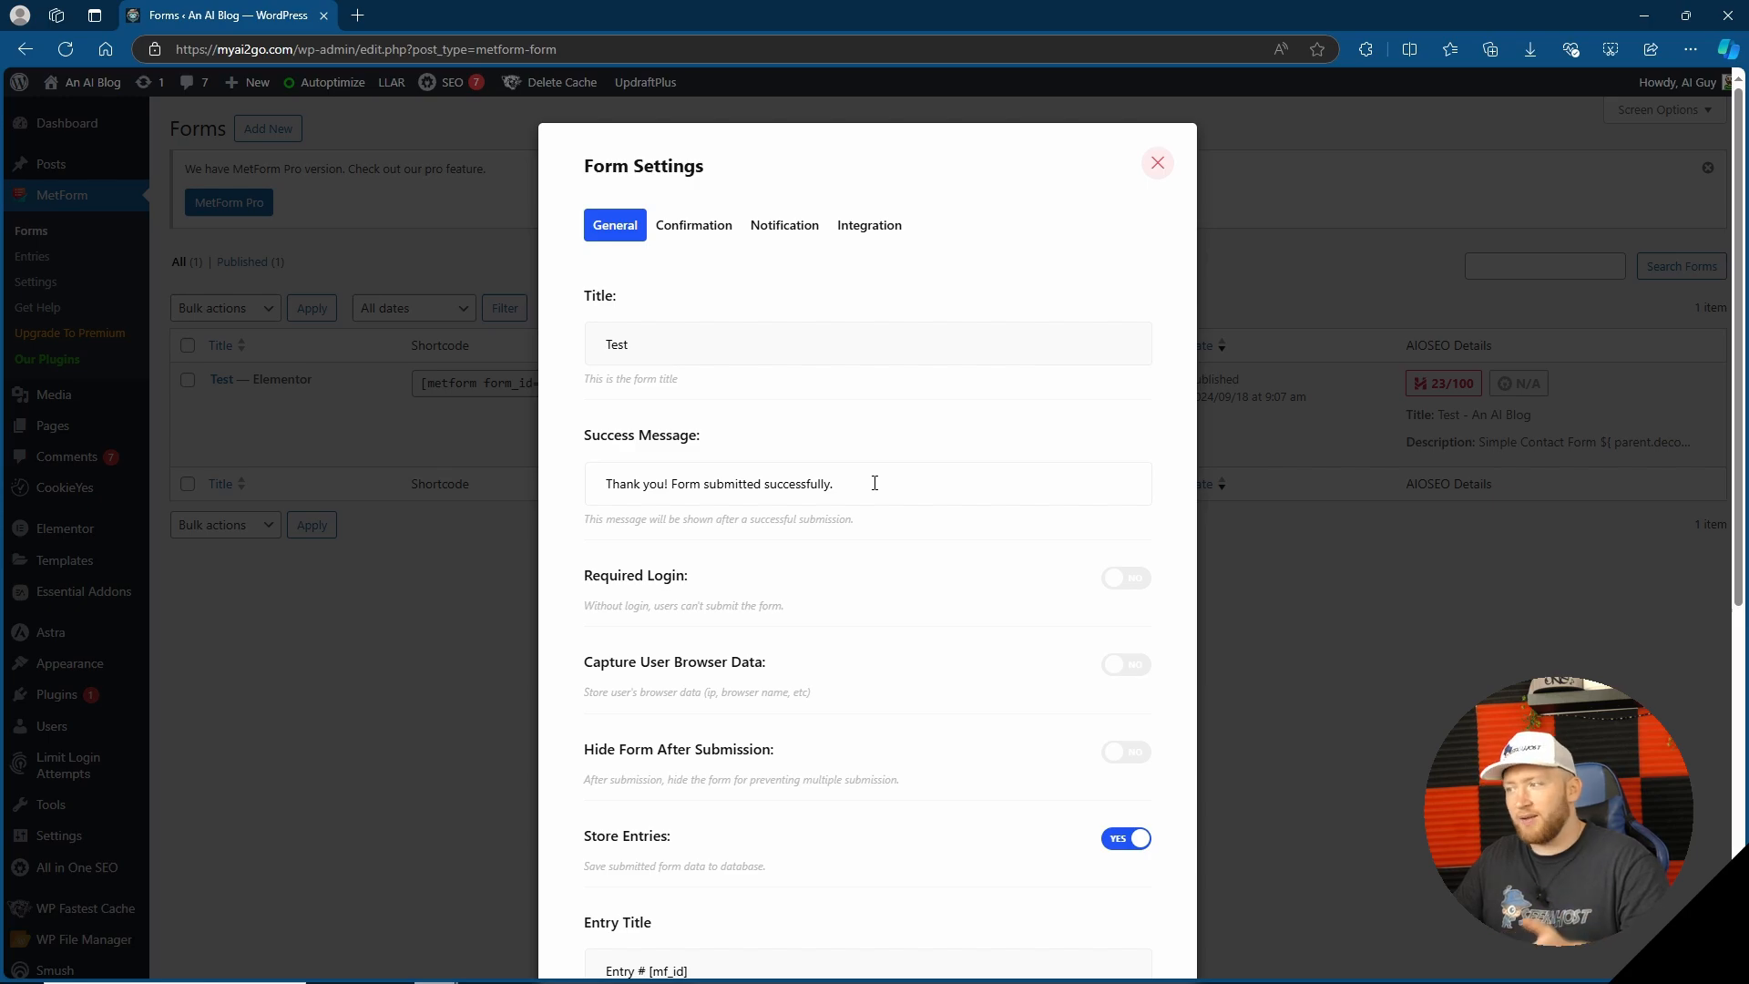
# Switch Required Login on and off again, and examine the General form settings through to the redirect link
pyautogui.scroll(-1, 1132, 500)
pyautogui.click(1131, 491)
pyautogui.click(1131, 490)
pyautogui.scroll(-1, 1120, 489)
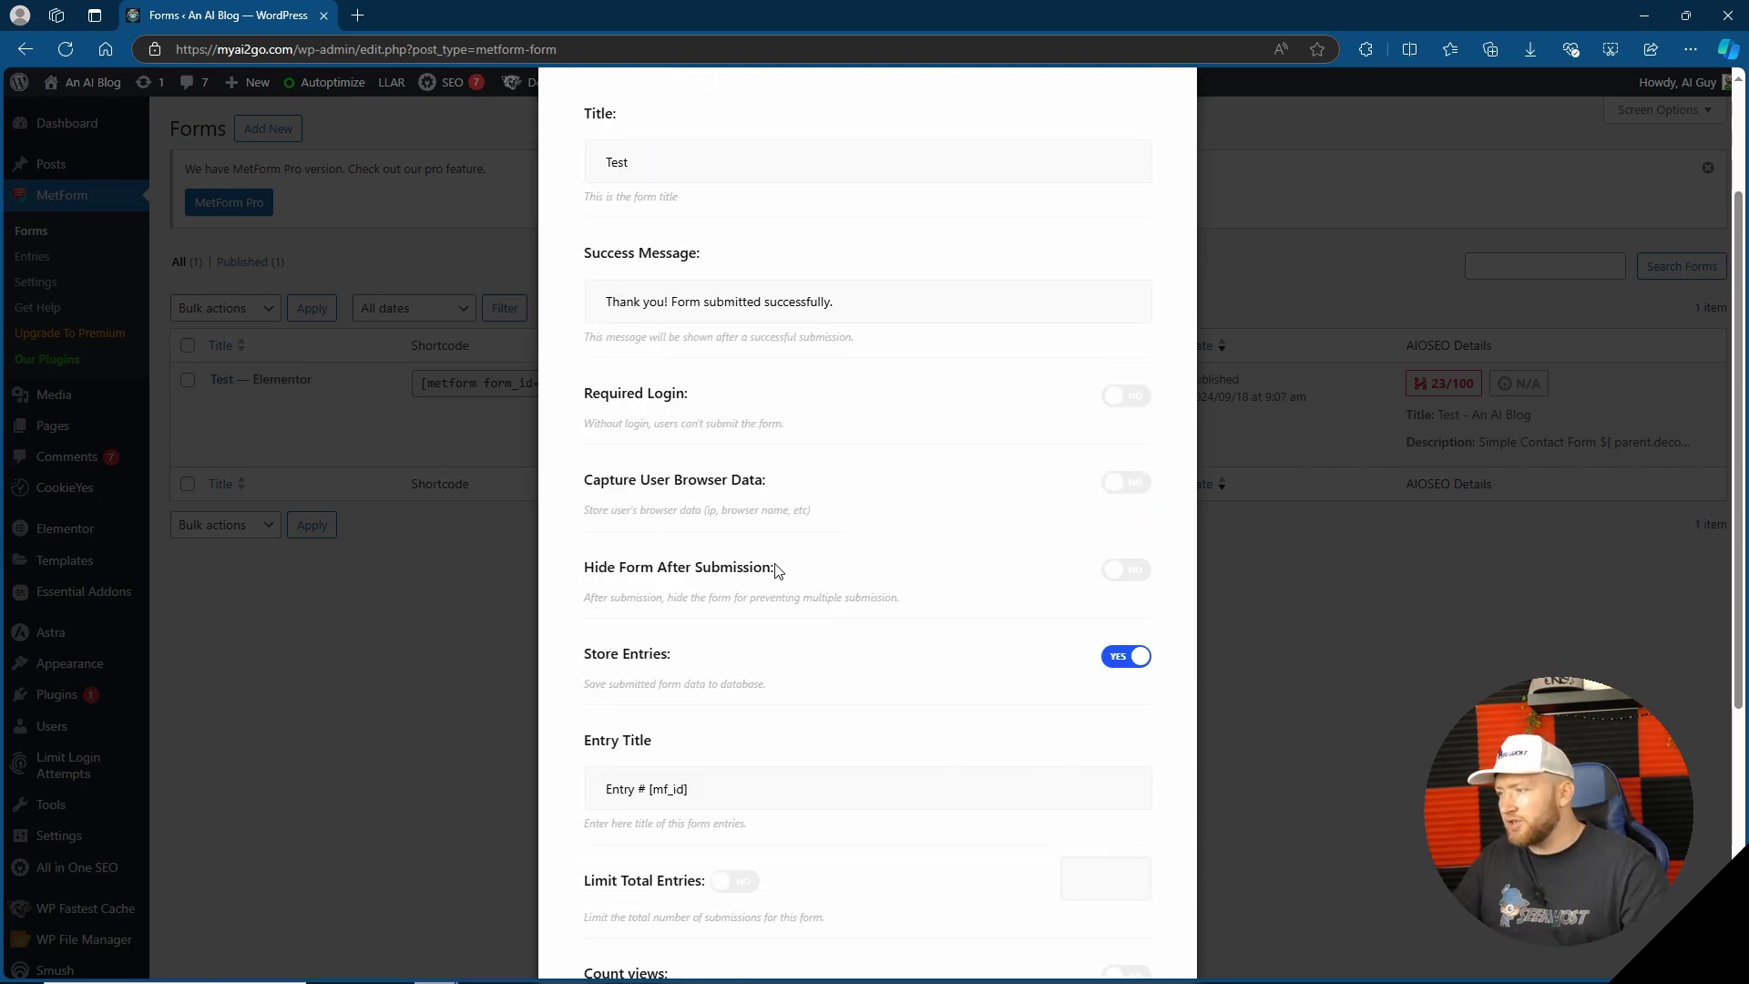
pyautogui.scroll(-4, 774, 560)
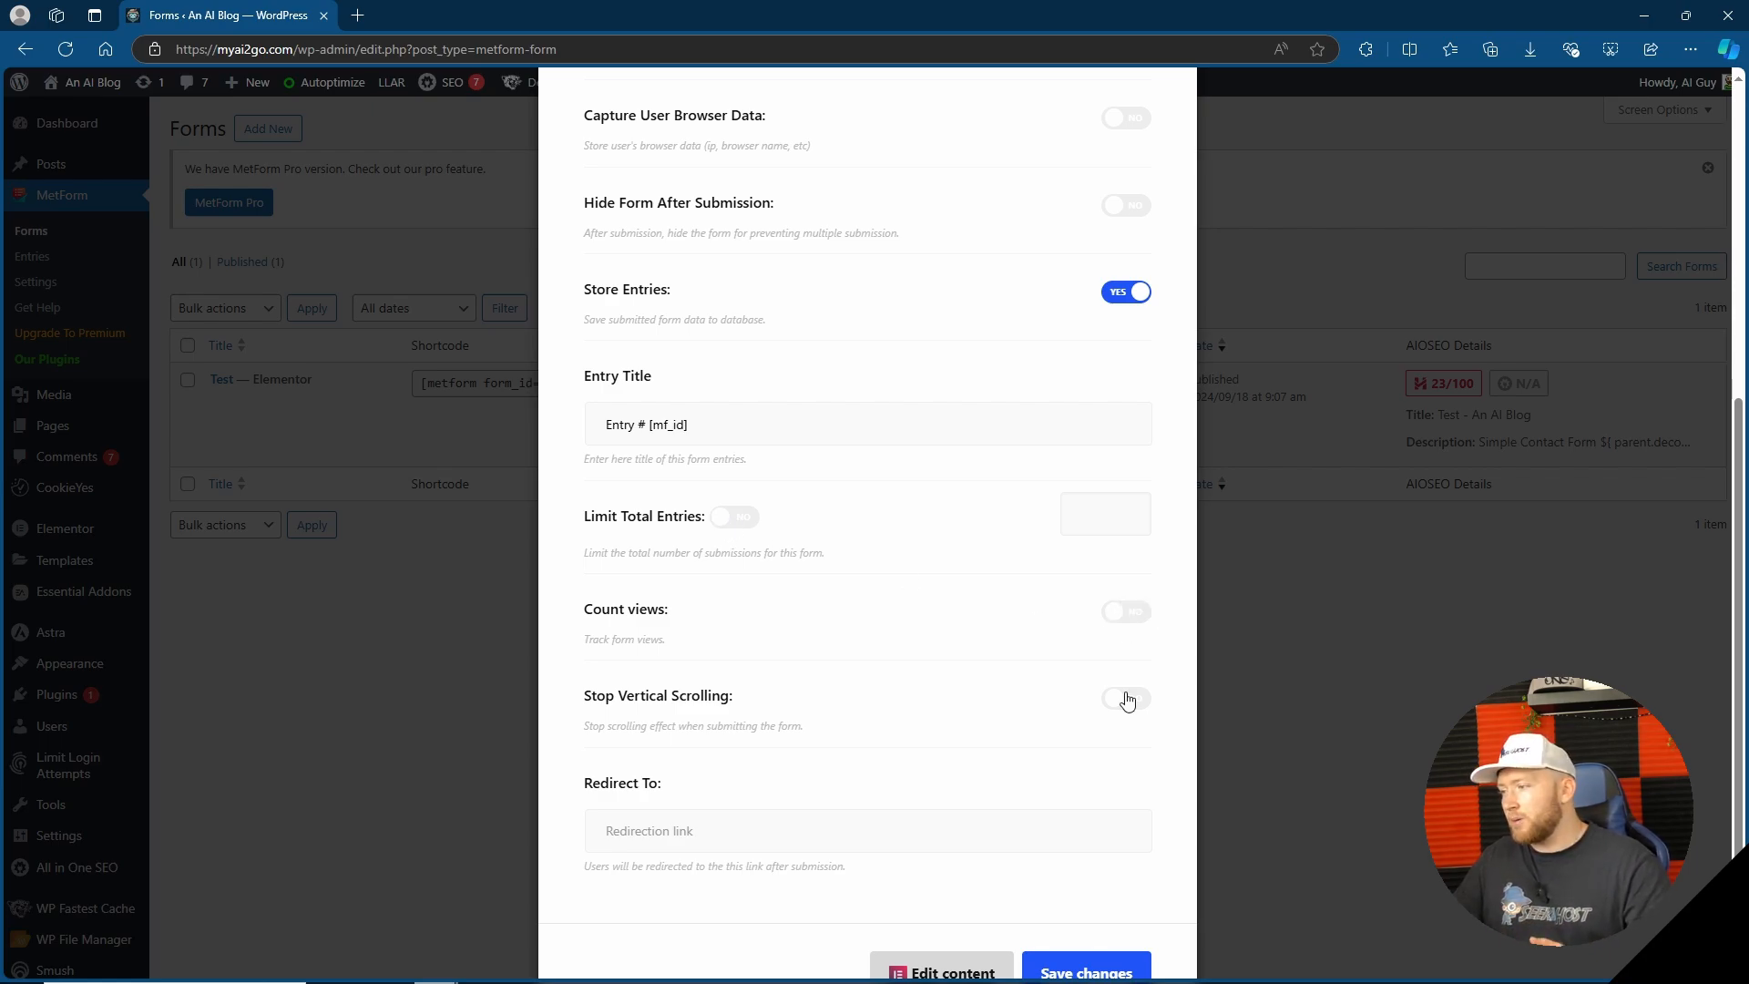
pyautogui.scroll(-1, 1051, 695)
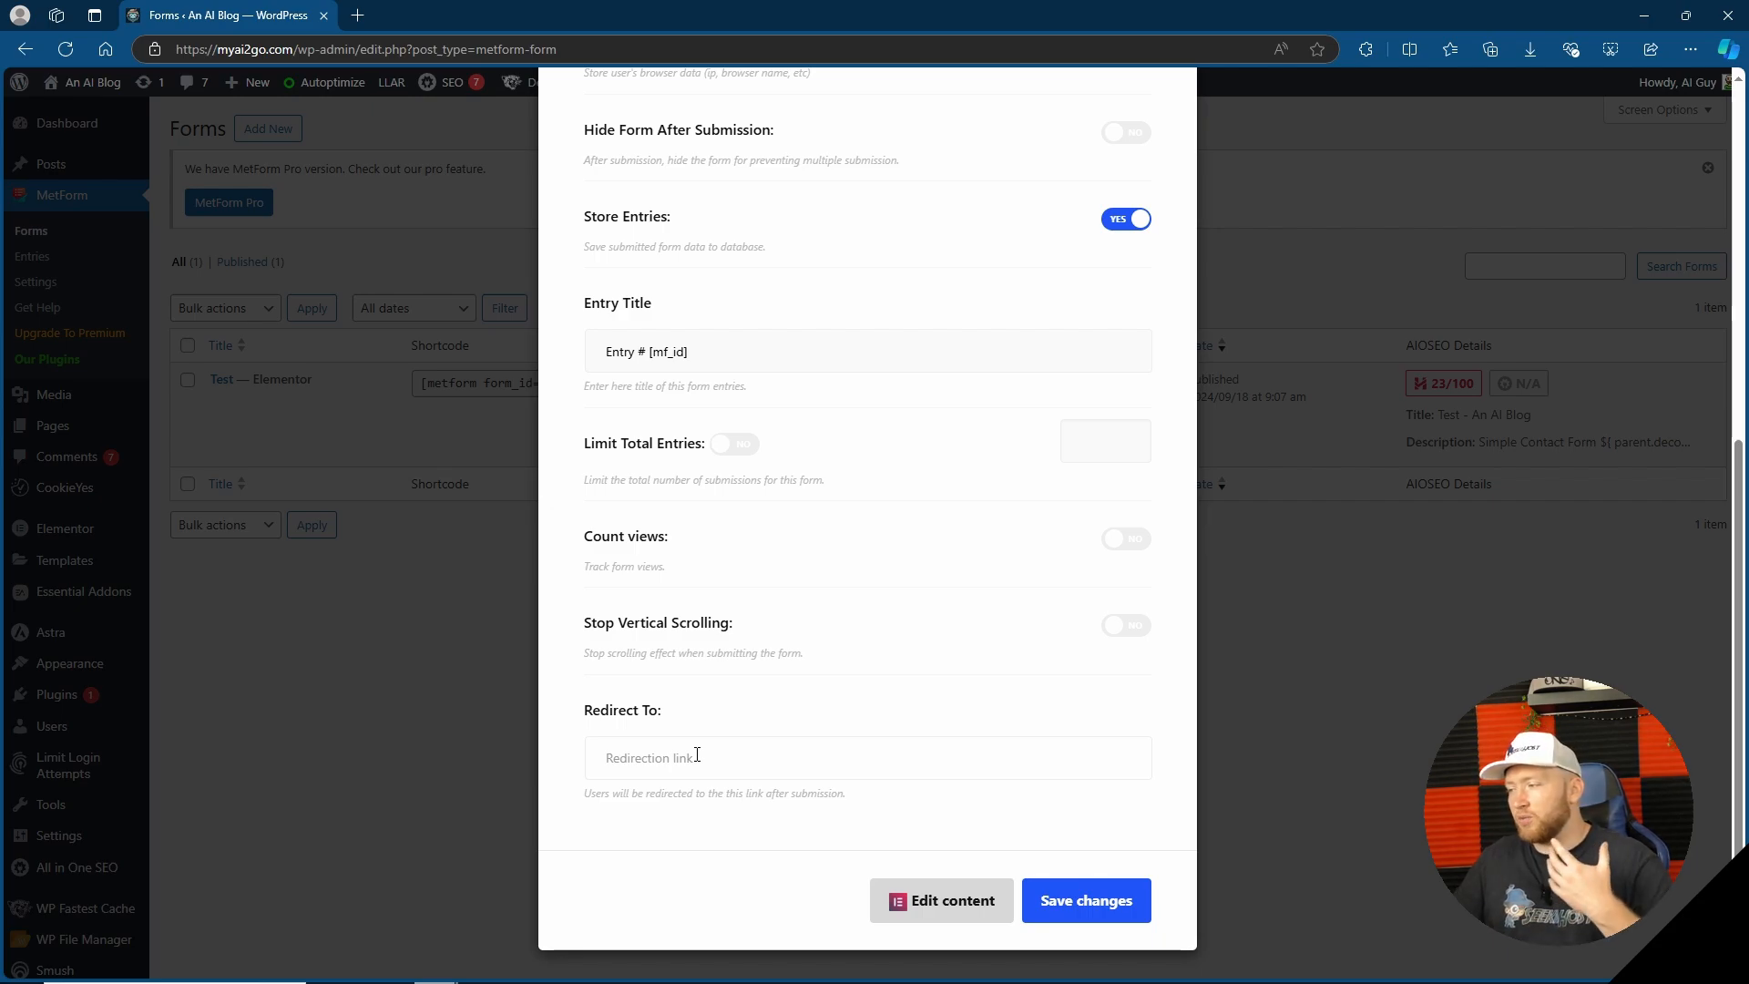
pyautogui.scroll(7, 776, 743)
# Enable the confirmation mail to user, review its email fields, and try the option to send a copy of the submitted form
pyautogui.click(694, 226)
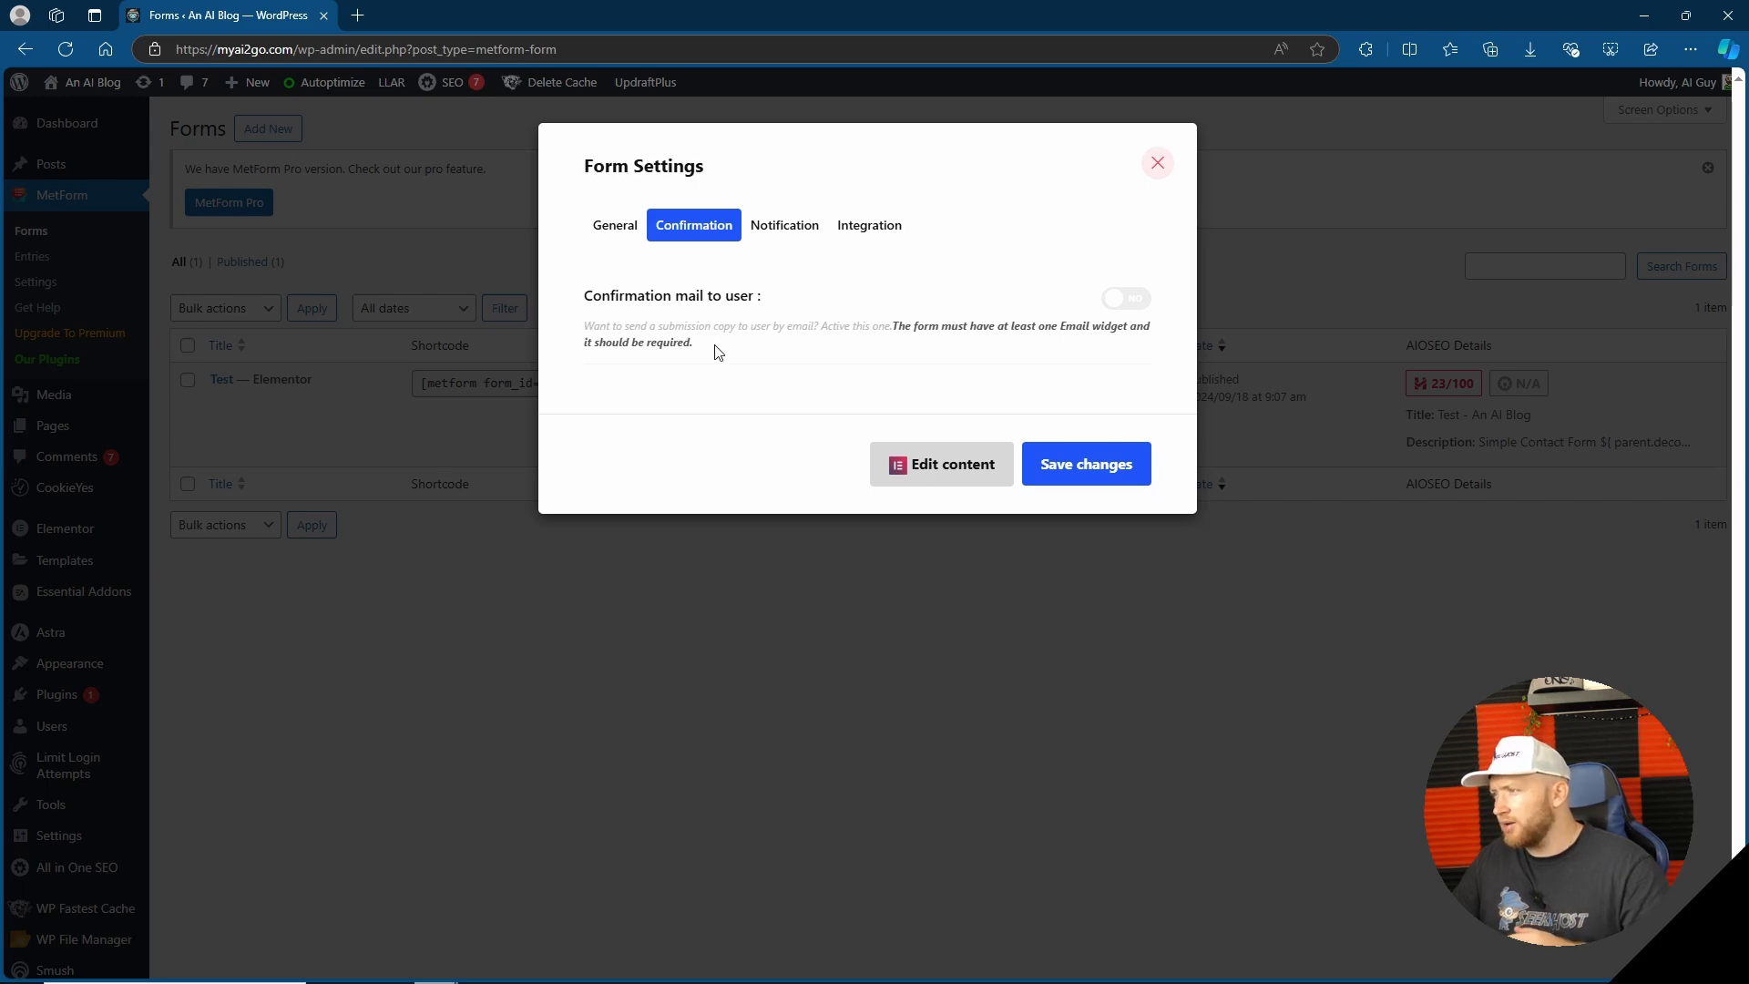
pyautogui.click(1129, 297)
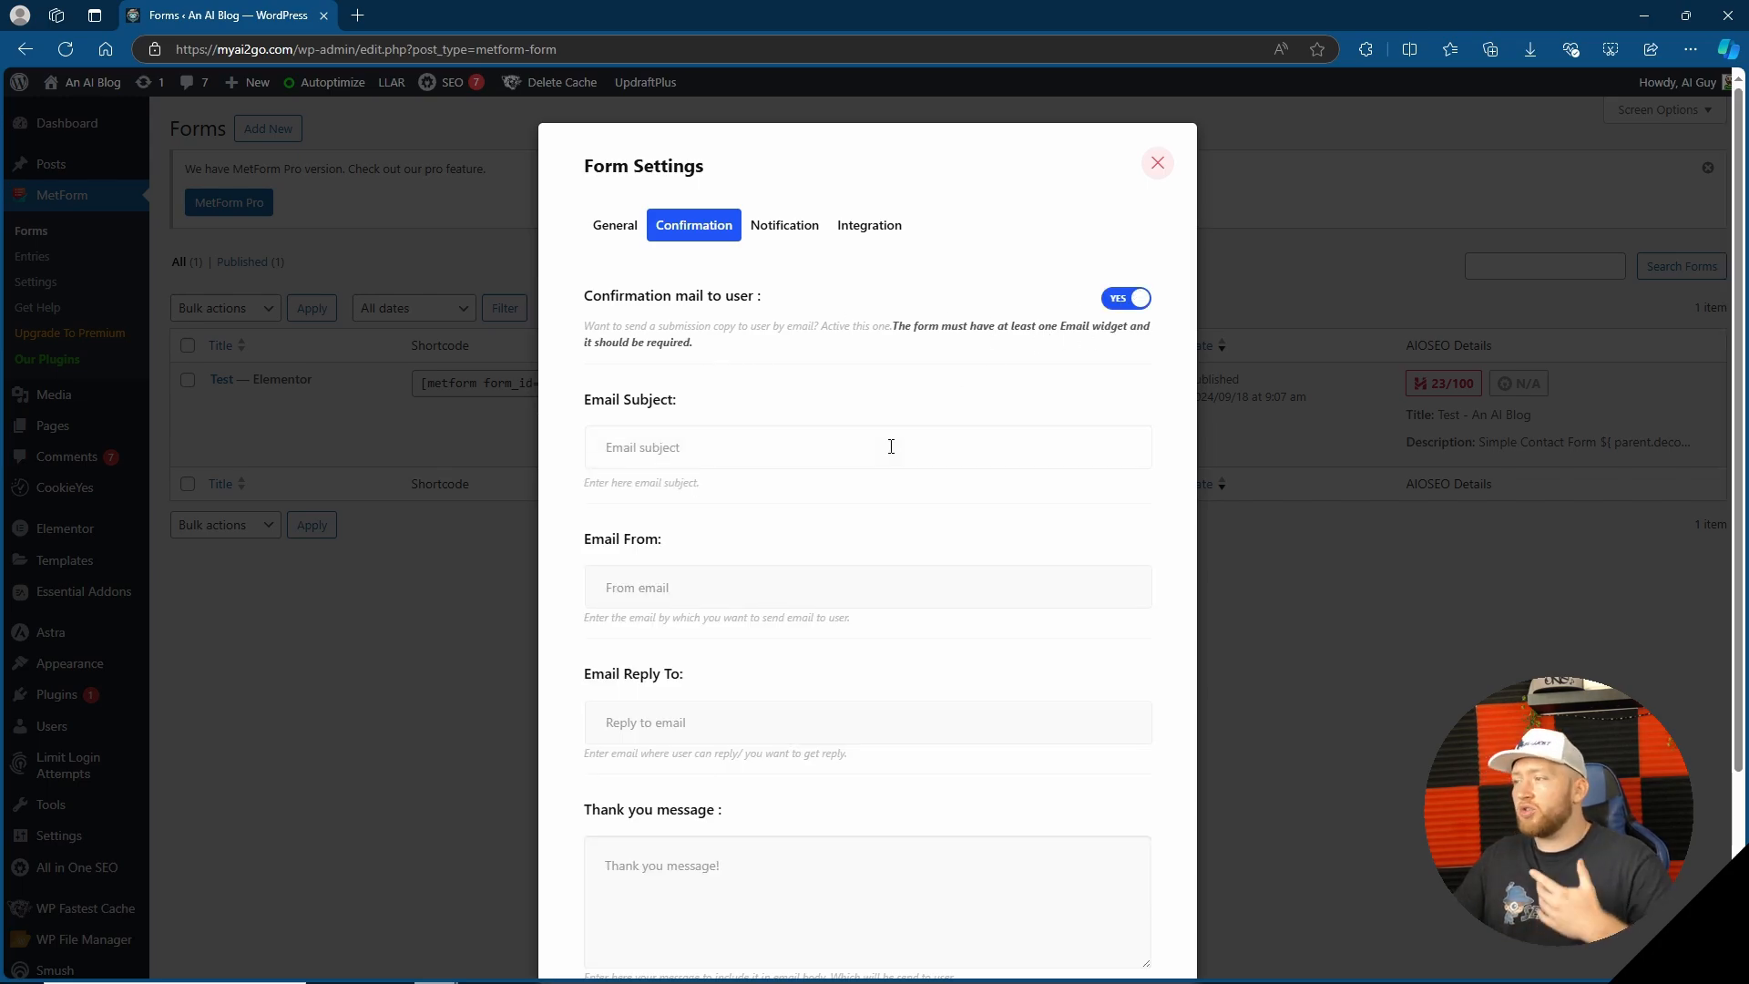
pyautogui.scroll(-3, 729, 637)
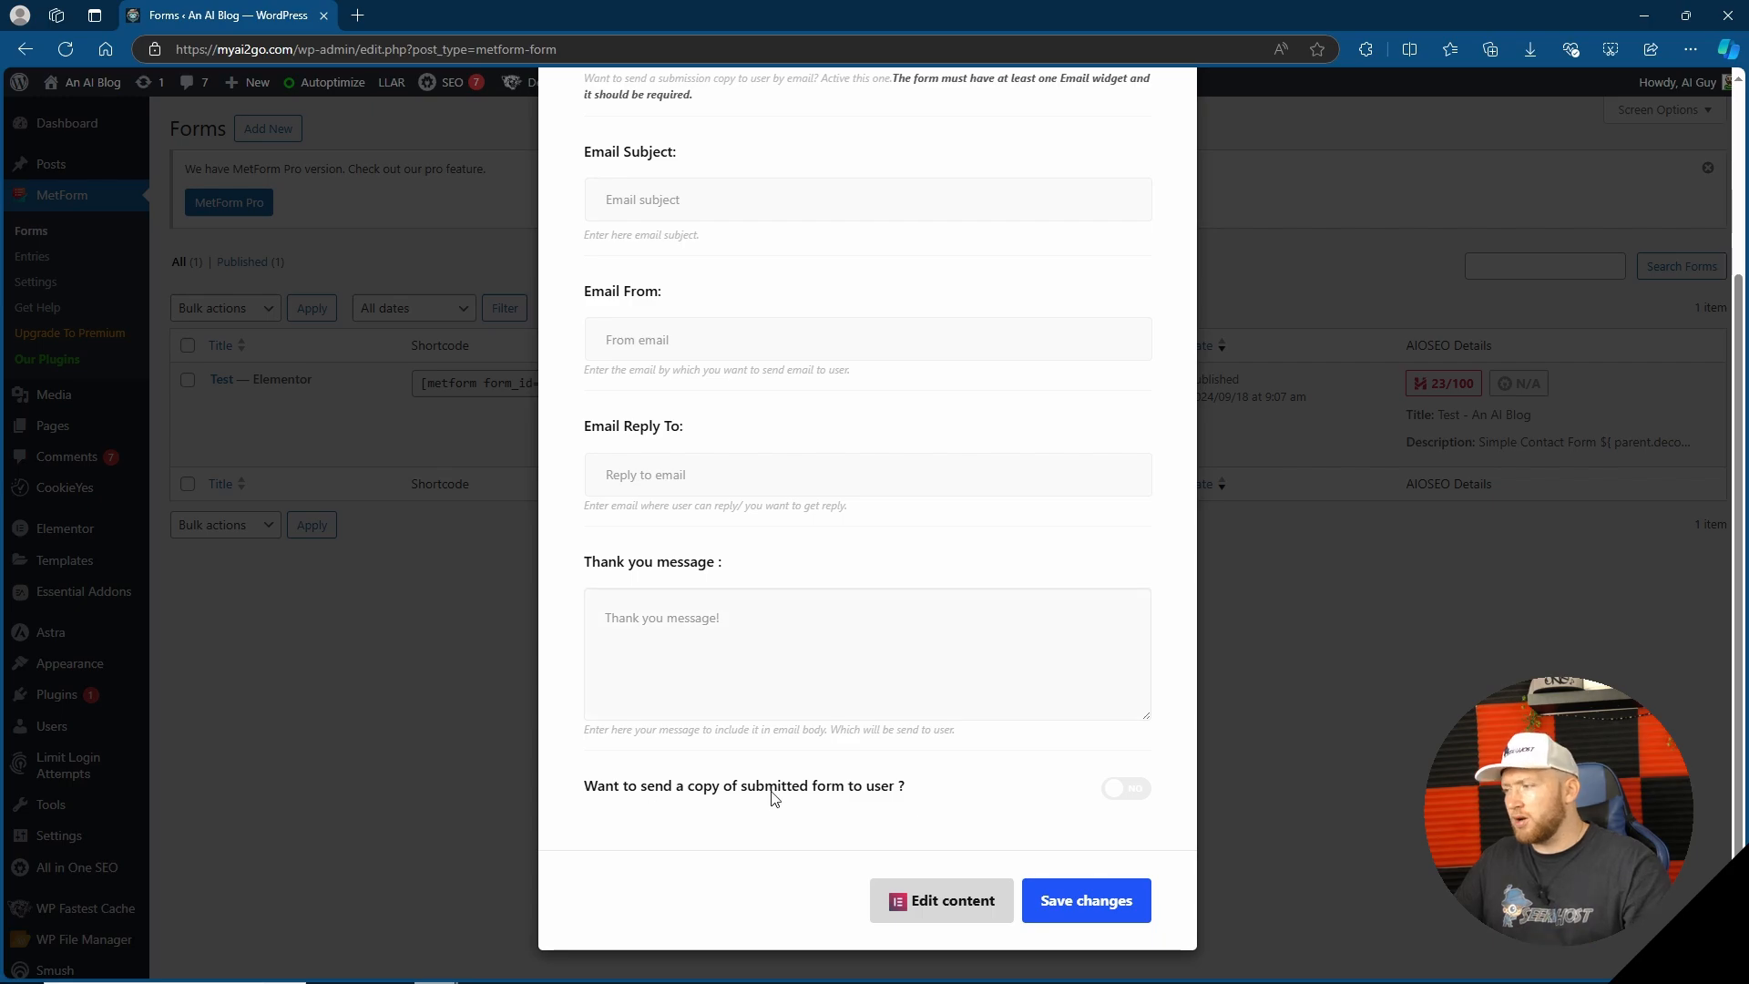
pyautogui.click(1126, 788)
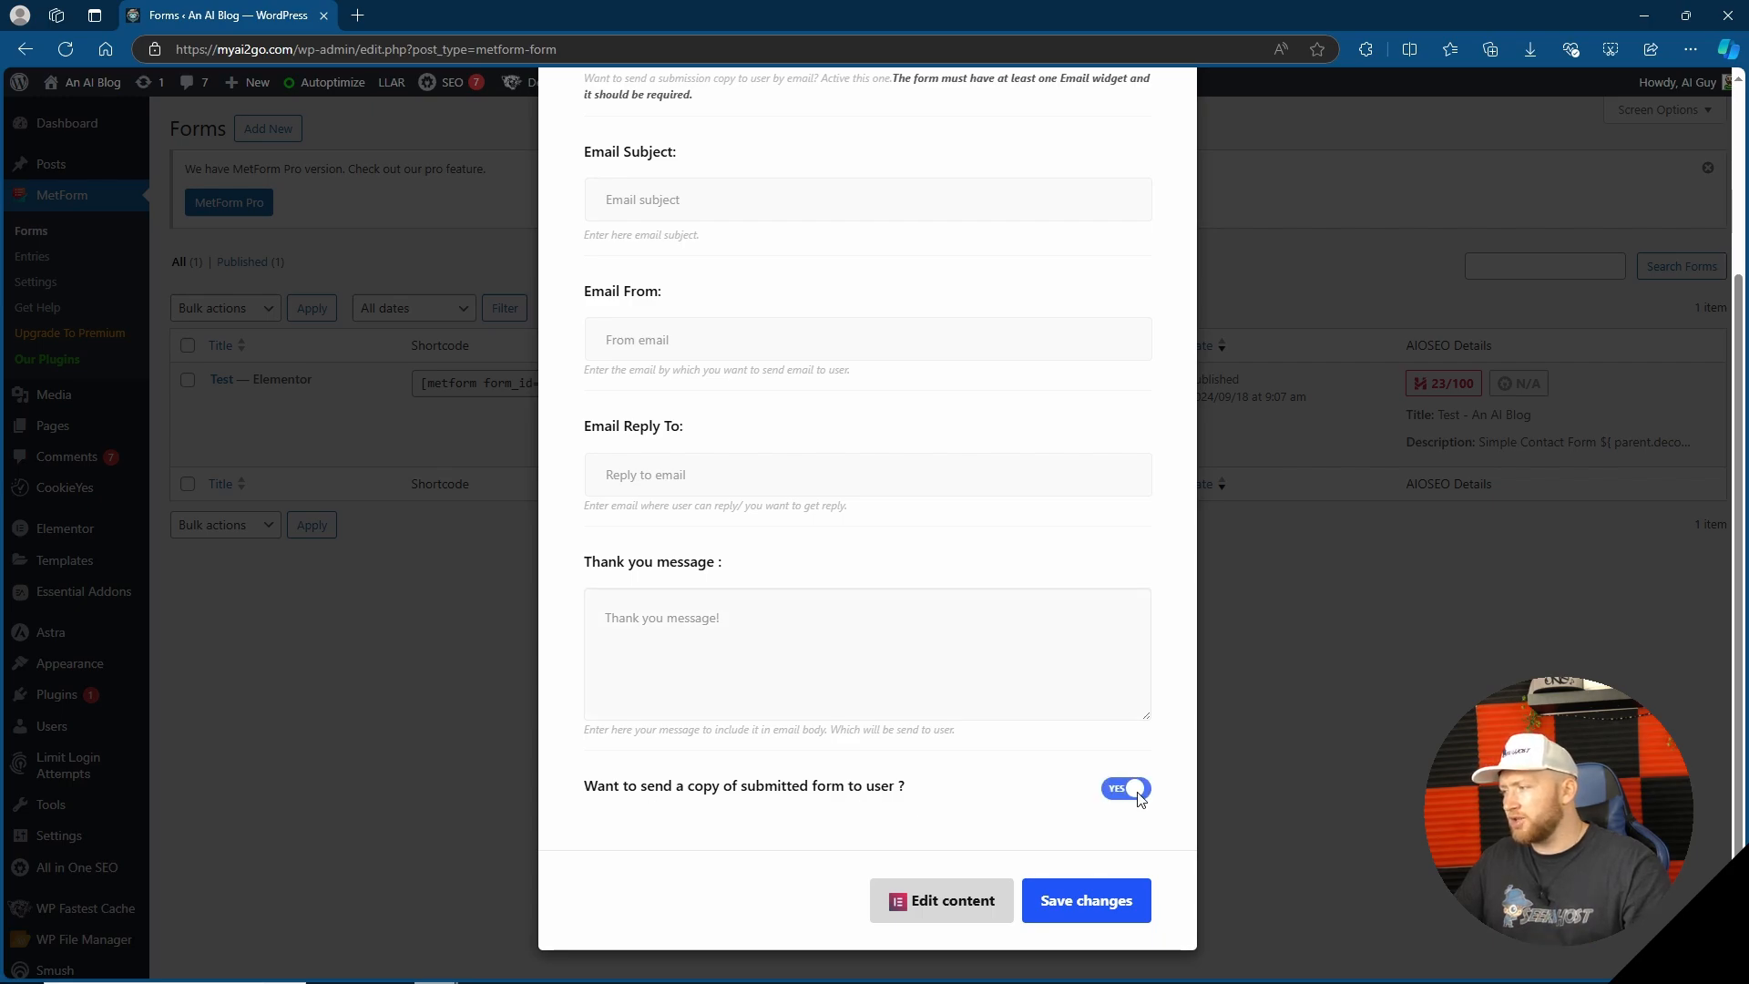
pyautogui.click(1125, 788)
pyautogui.scroll(1, 1030, 669)
pyautogui.scroll(3, 1029, 668)
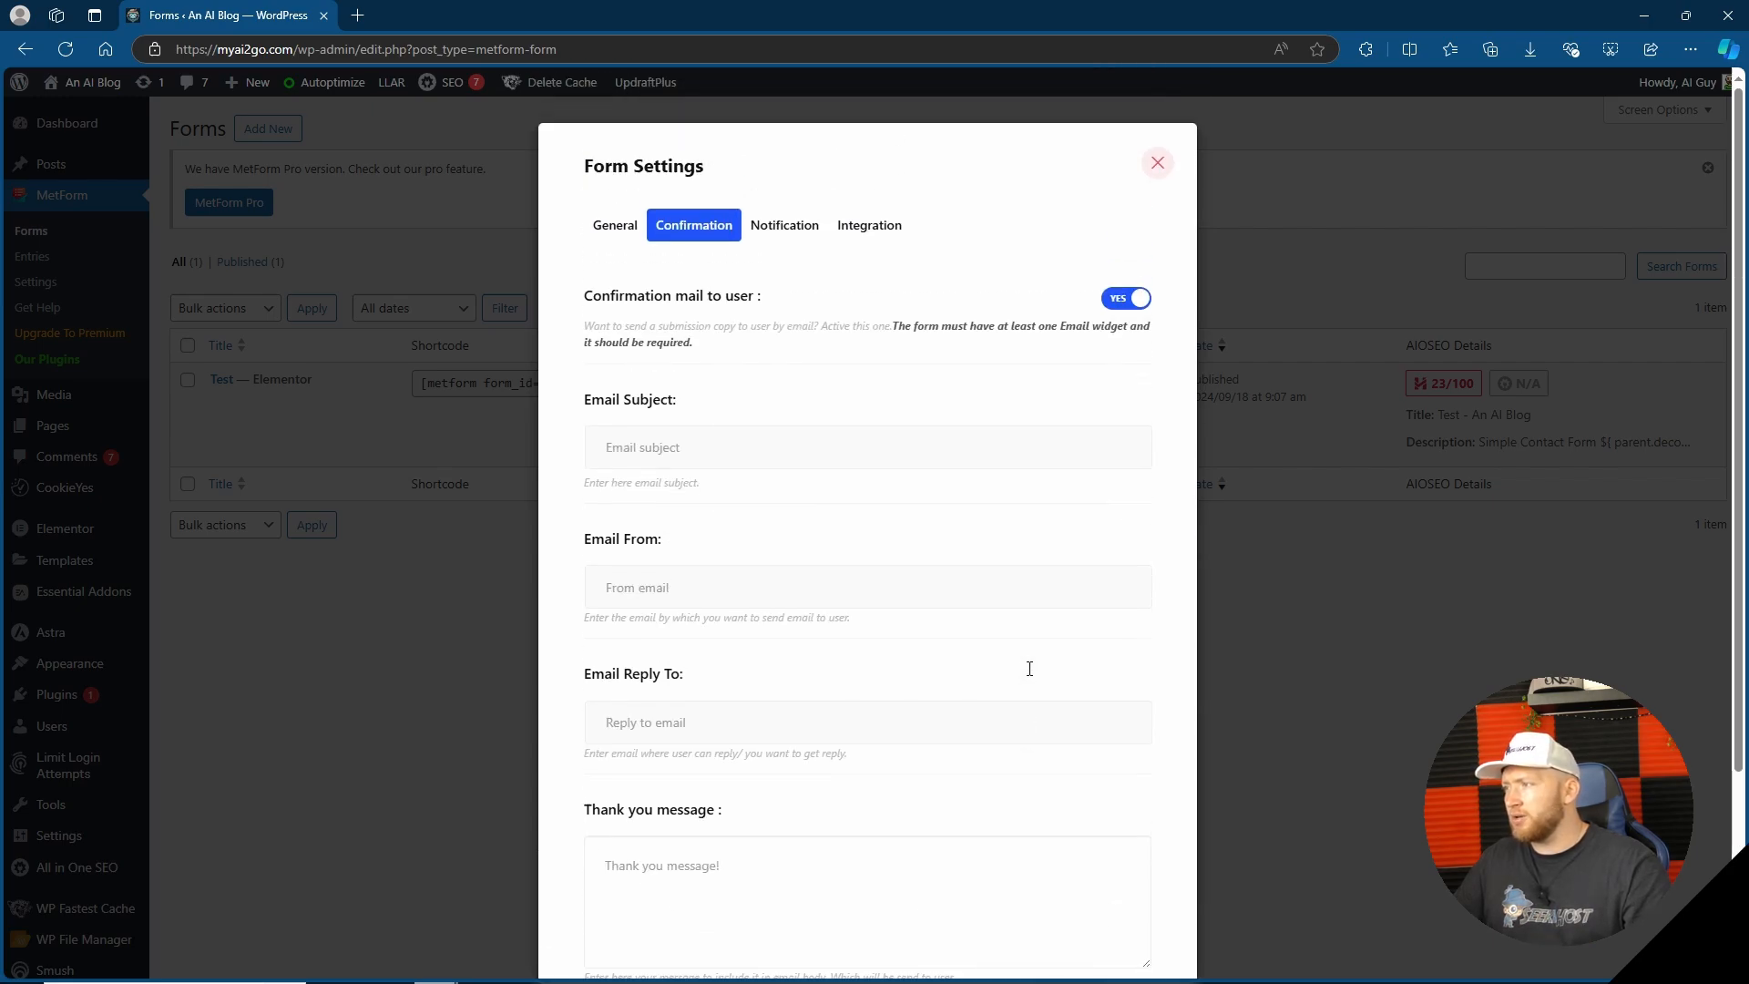
# Enable the notification mail to admin and review its email fields and admin note
pyautogui.click(781, 230)
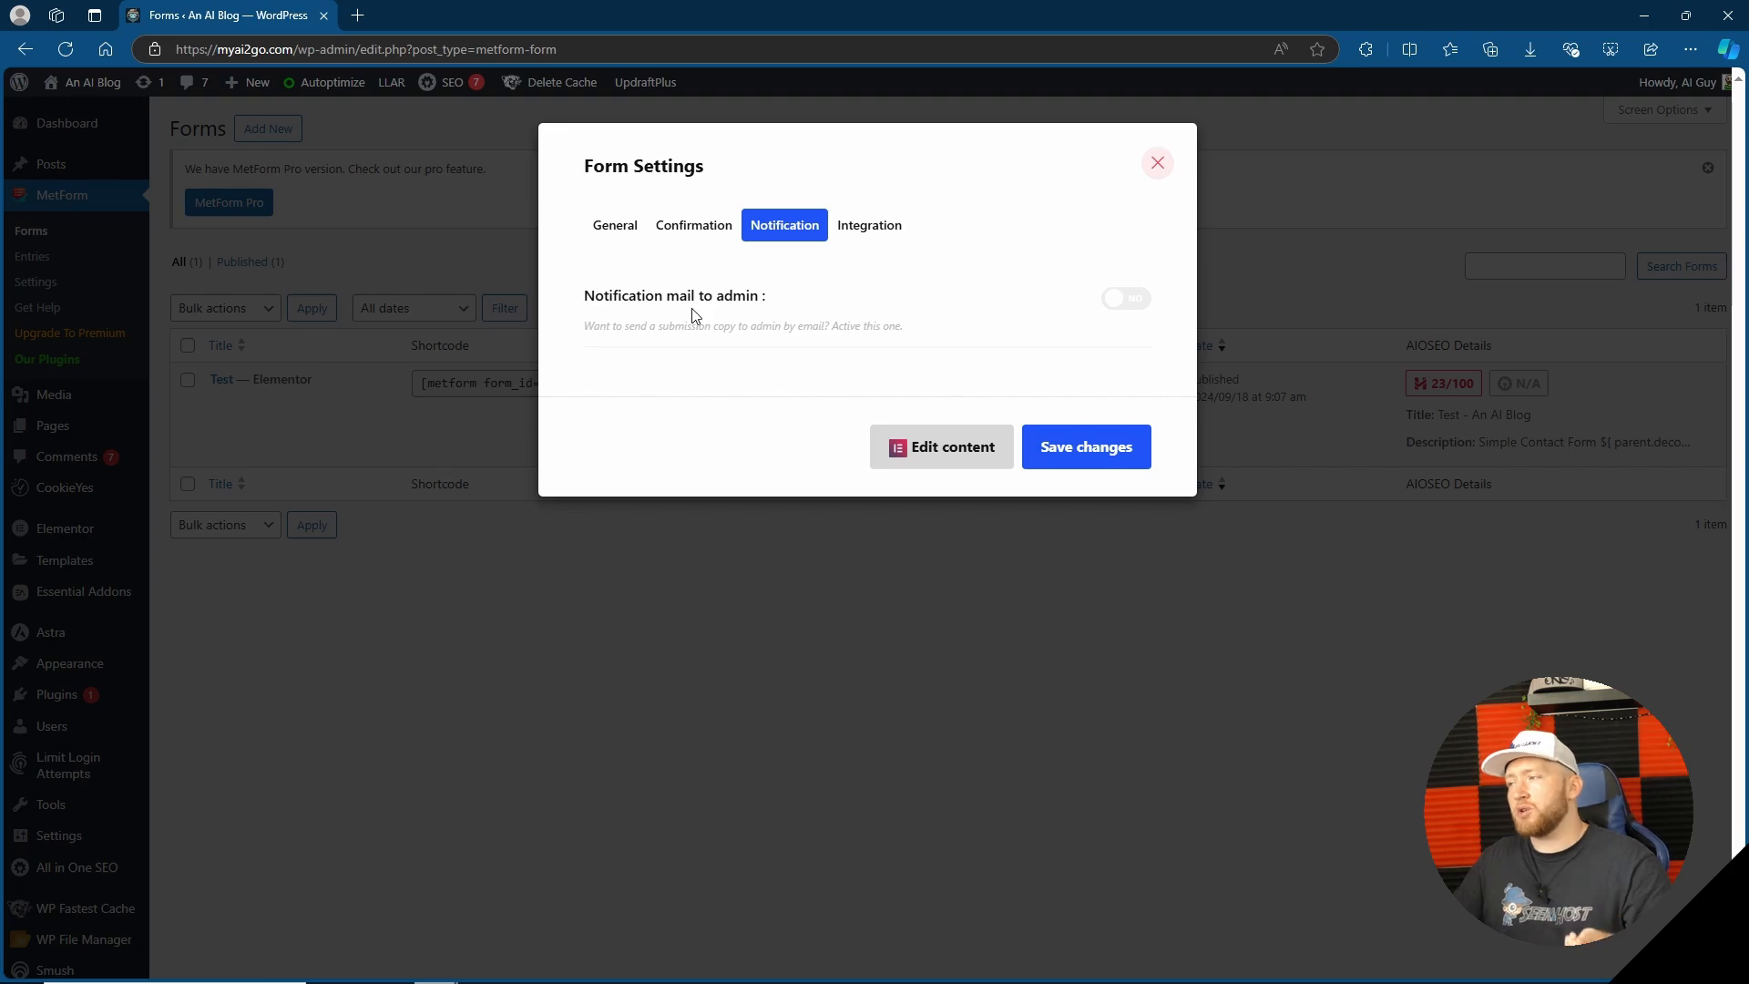
pyautogui.click(1134, 303)
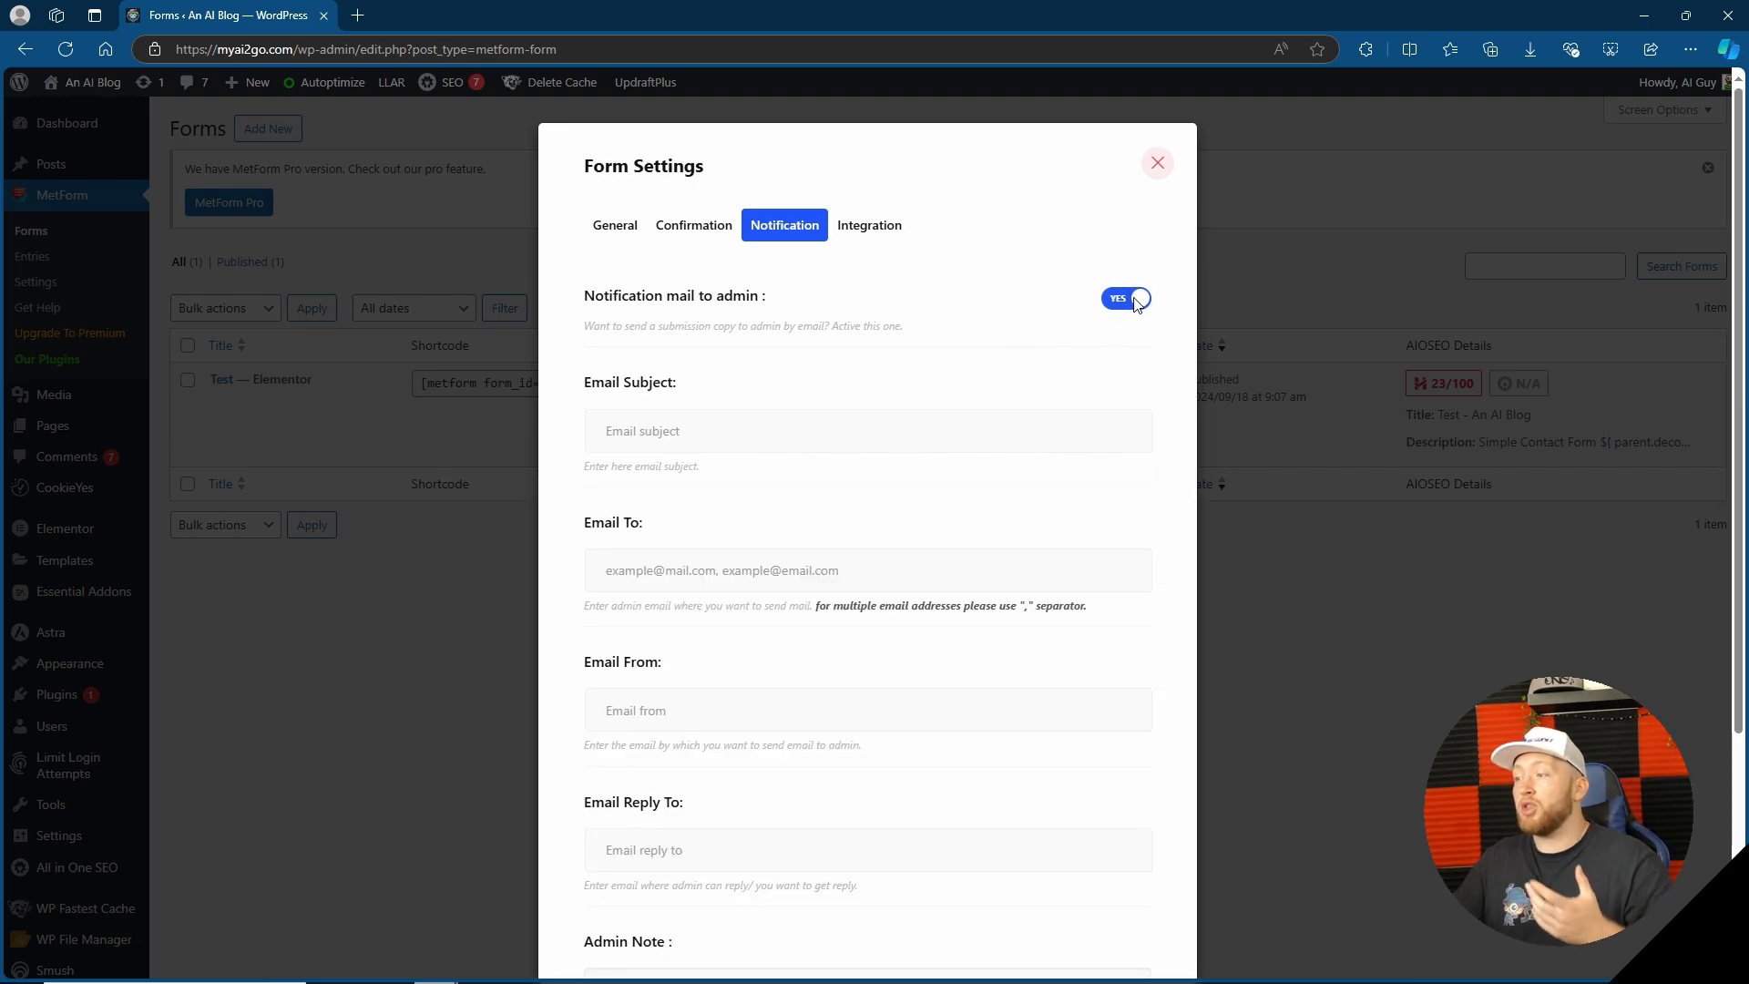
pyautogui.scroll(-3, 687, 402)
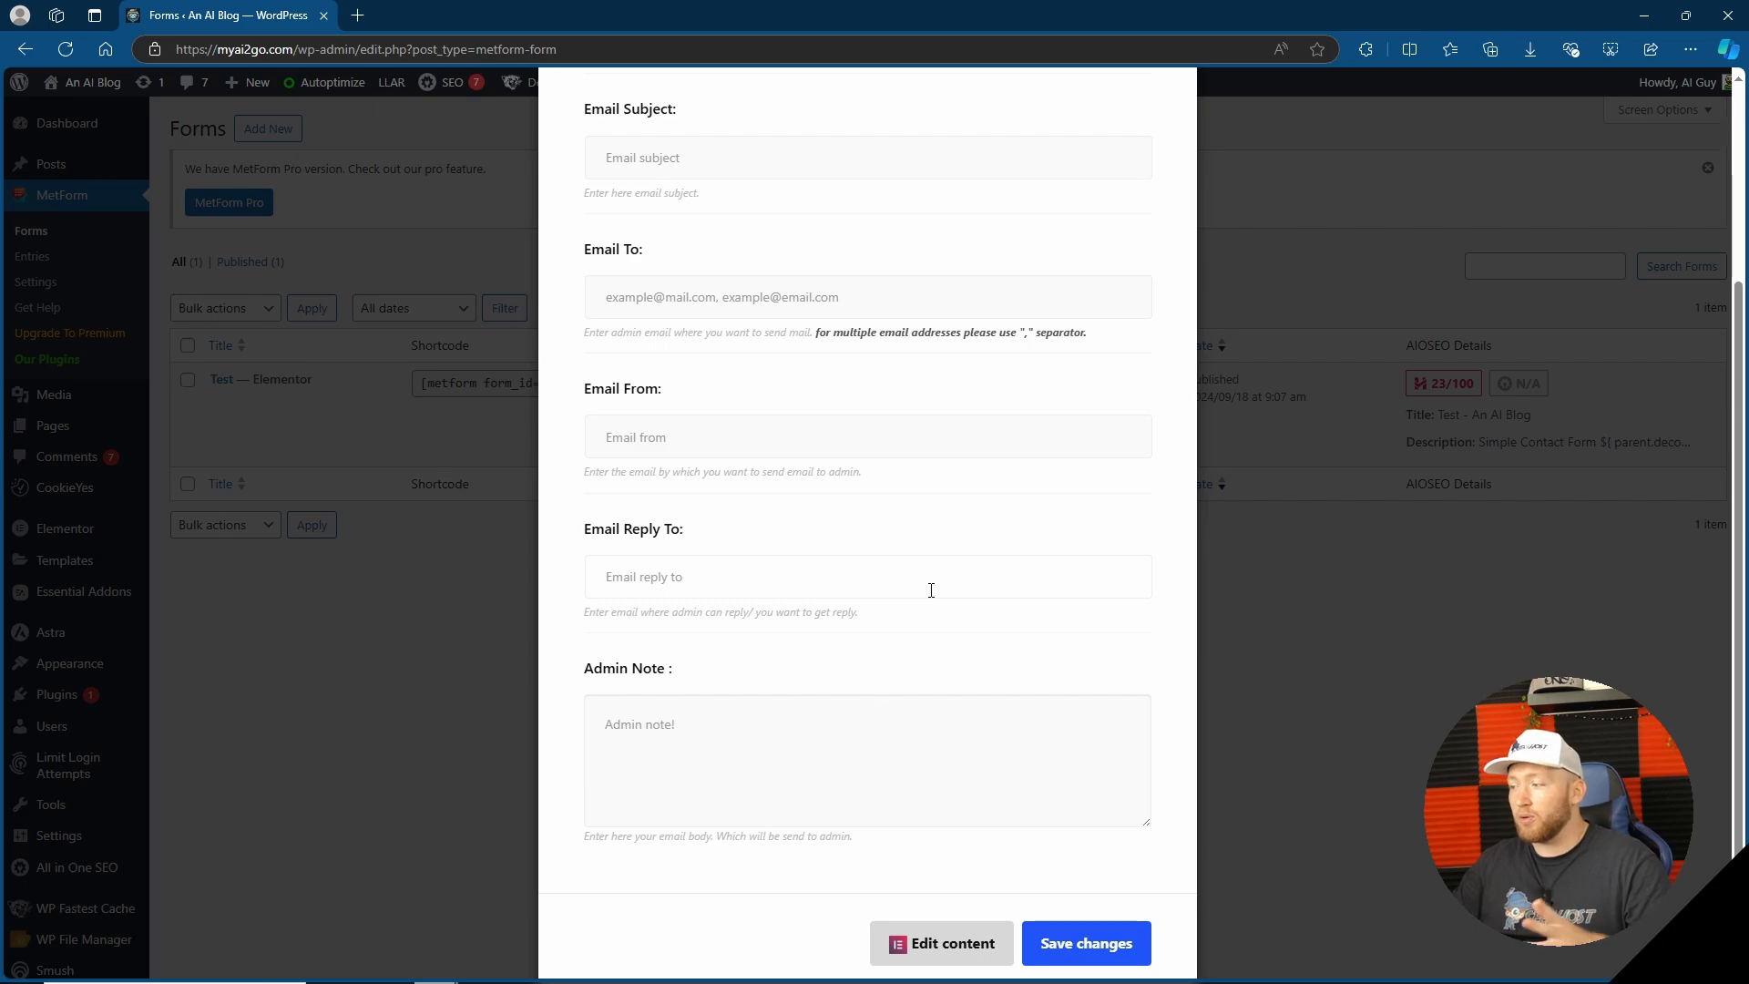
pyautogui.scroll(3, 1008, 655)
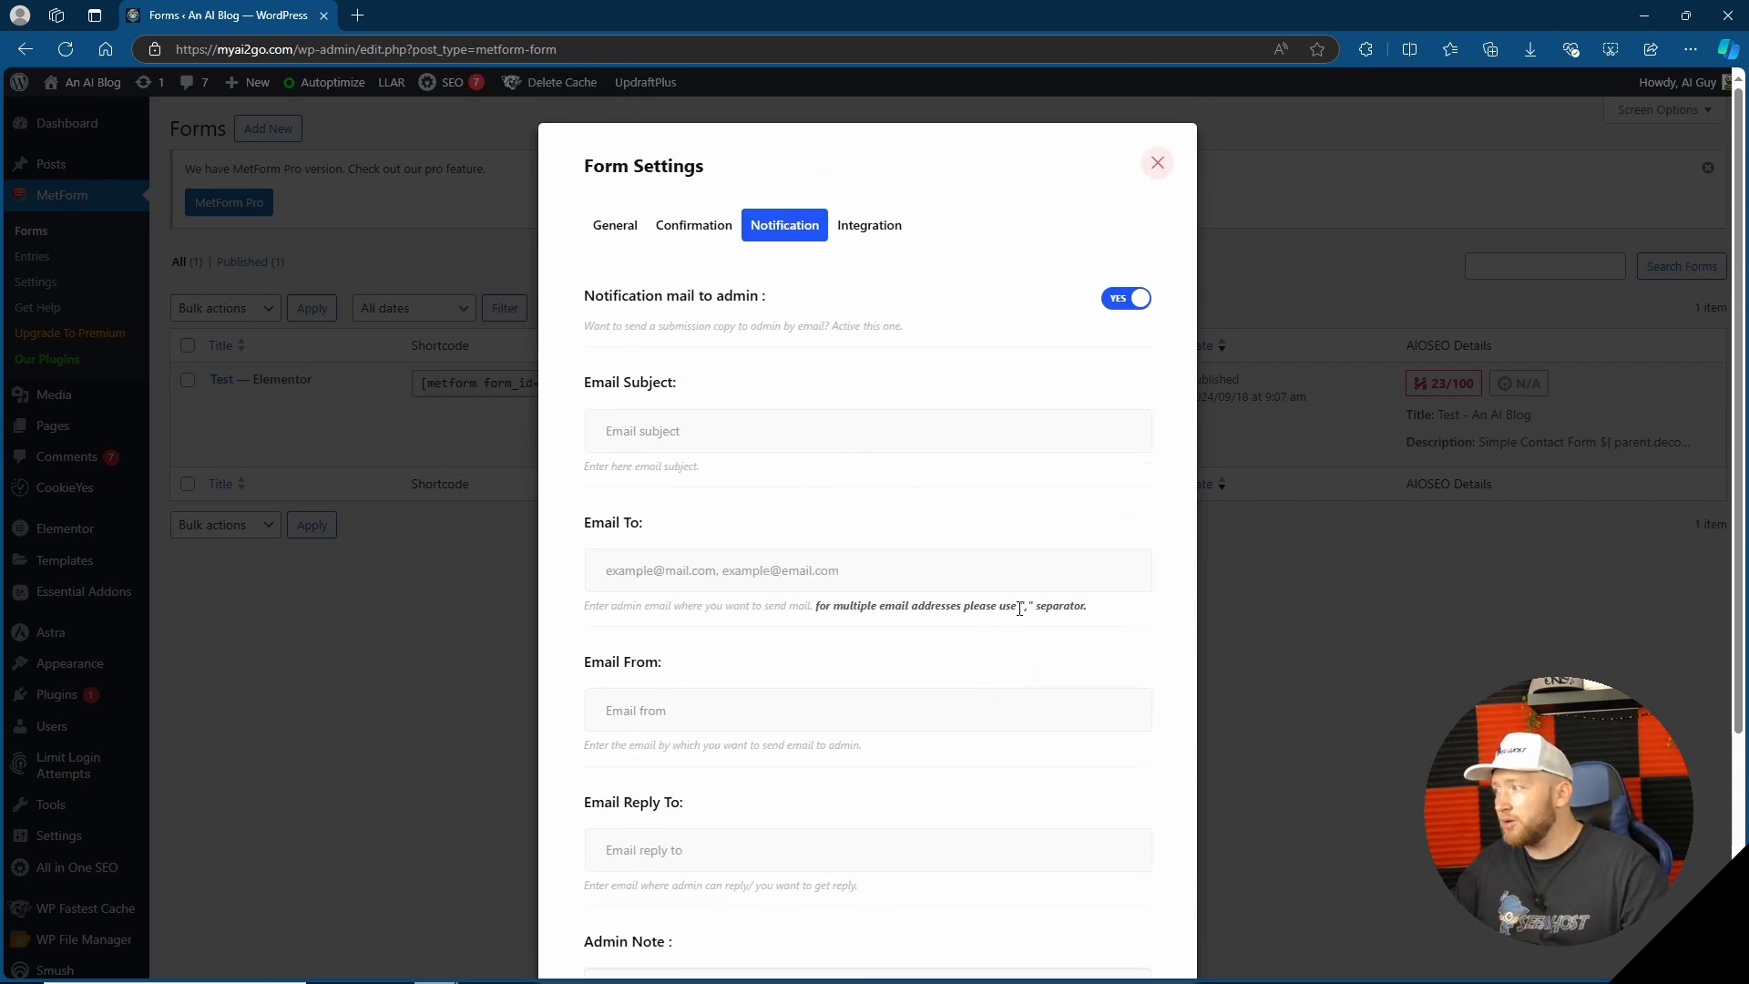
# Check the HubSpot, Mail Chimp and Slack integration options and close the form settings without saving
pyautogui.click(870, 226)
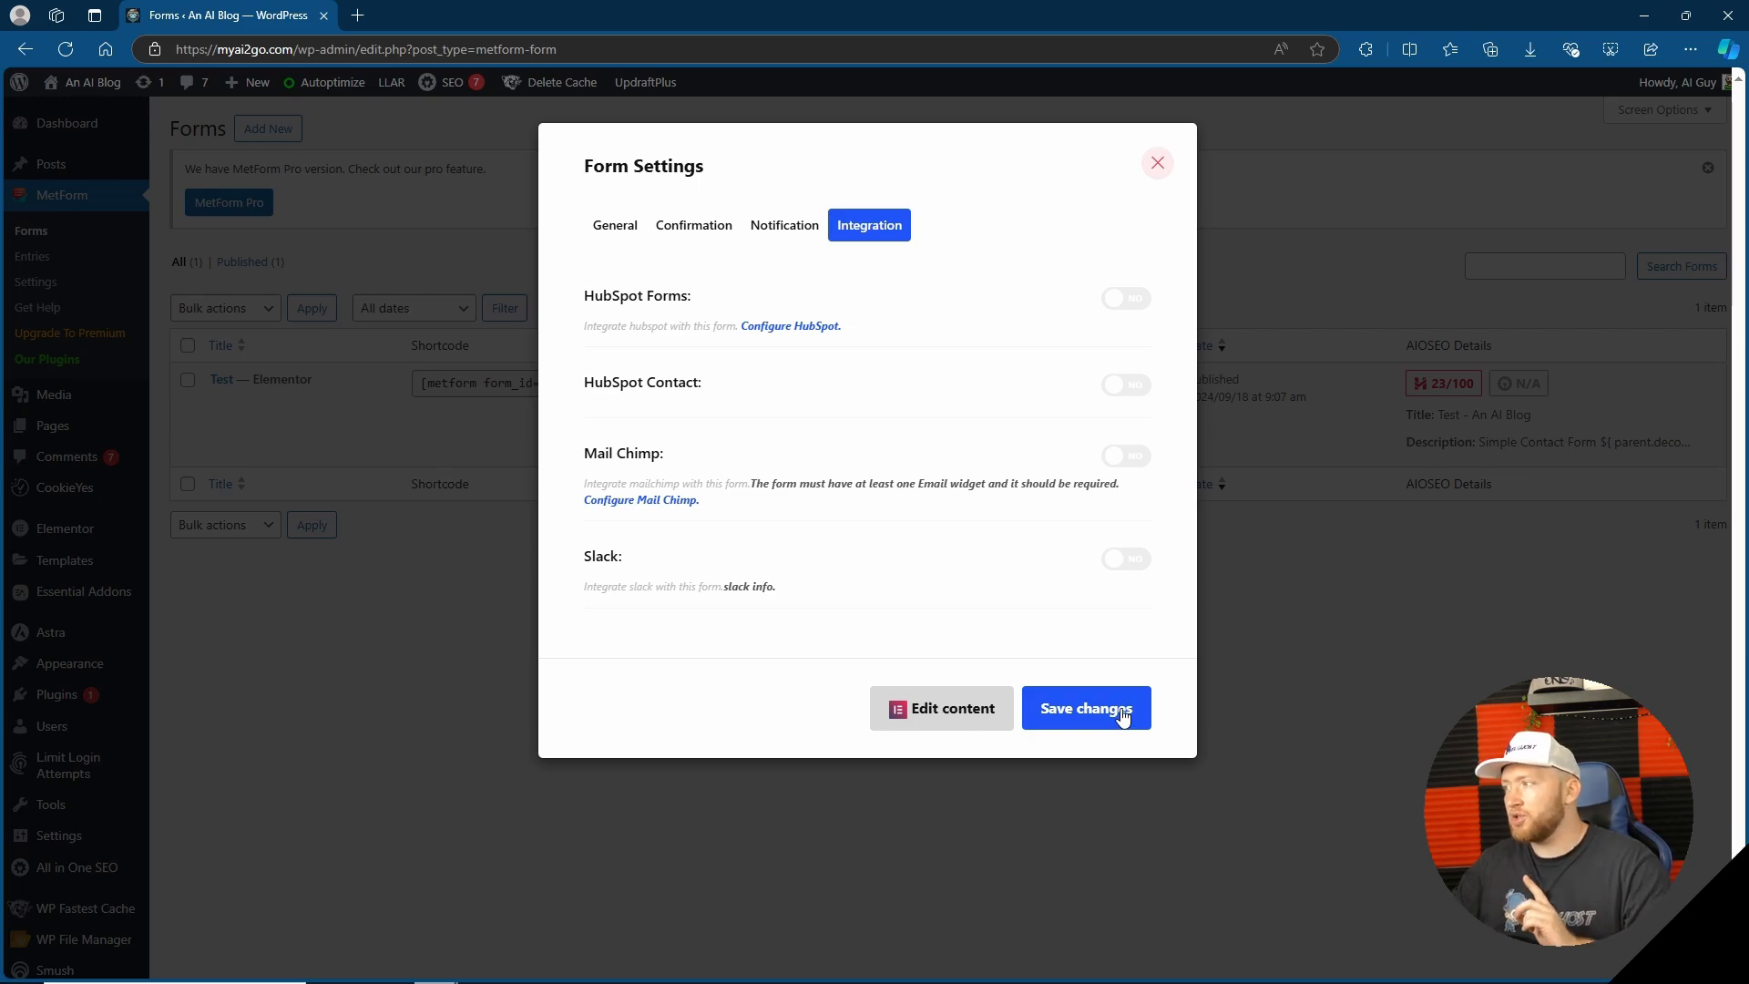
pyautogui.click(1158, 164)
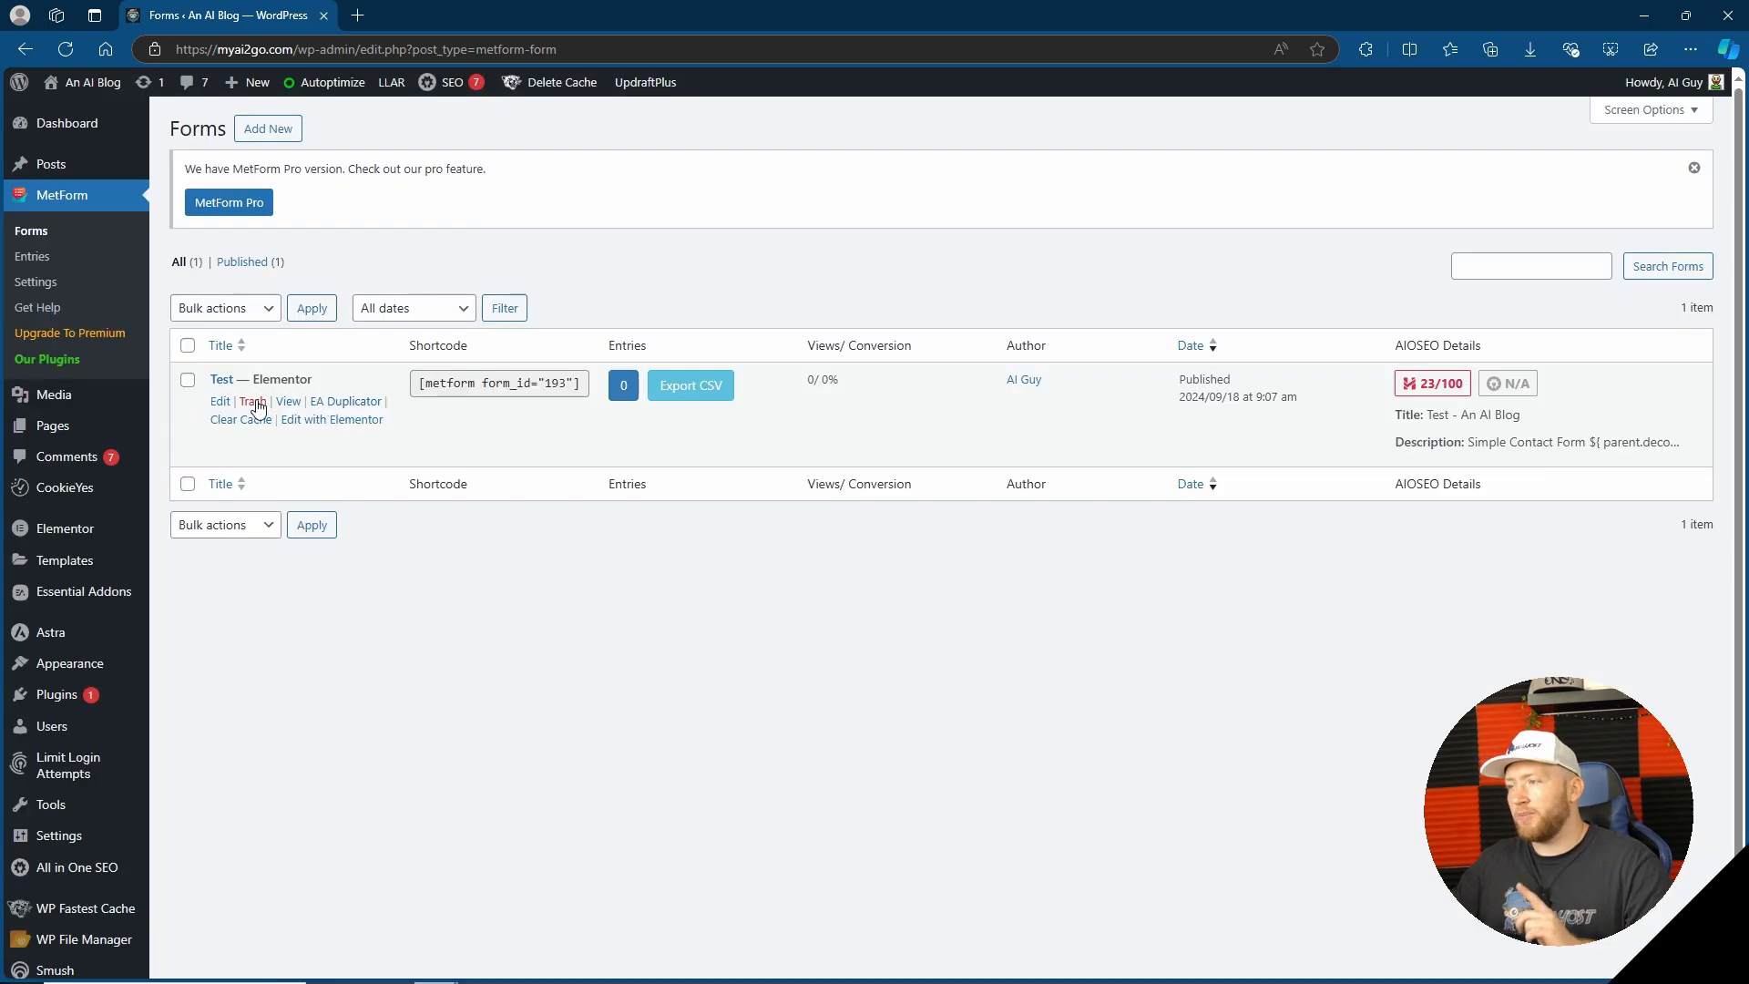
# Open the Test form in the Elementor editor and look over its fields and submit buttons
pyautogui.click(302, 421)
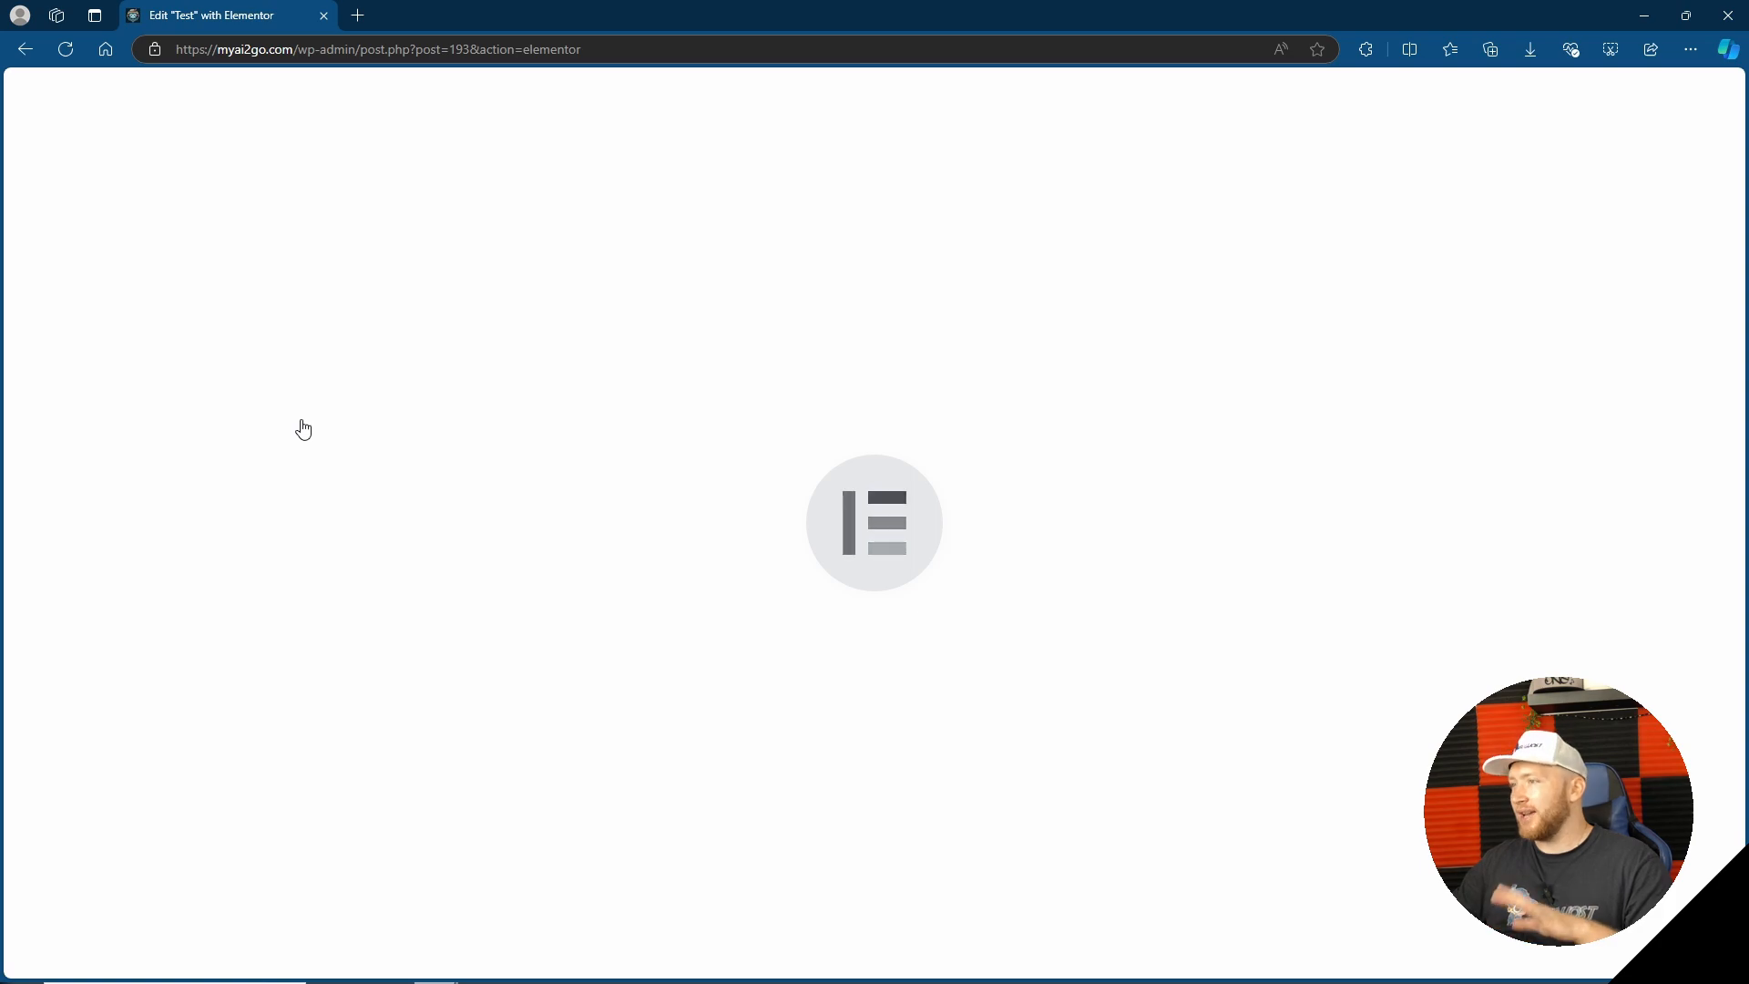
pyautogui.scroll(-1, 909, 406)
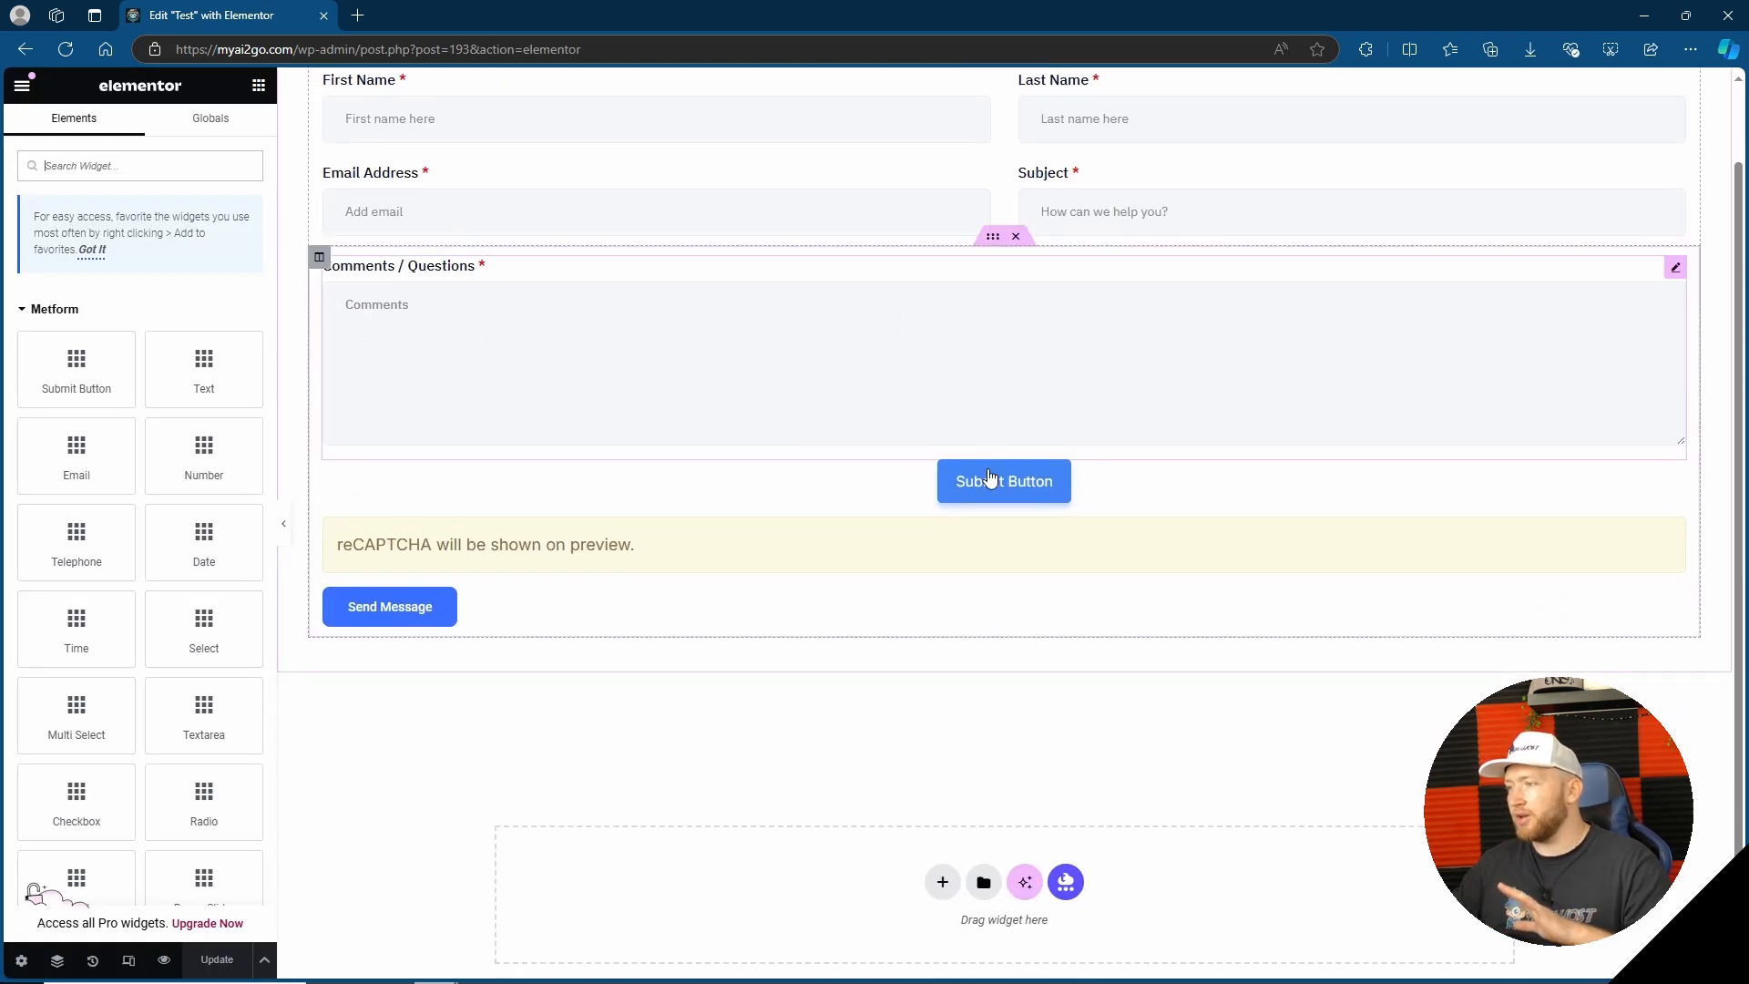
pyautogui.scroll(1, 991, 478)
# Leave Elementor for the Test form's WordPress edit page and examine its options, from publishing and AIOSEO settings through revisions and custom fields
pyautogui.click(25, 49)
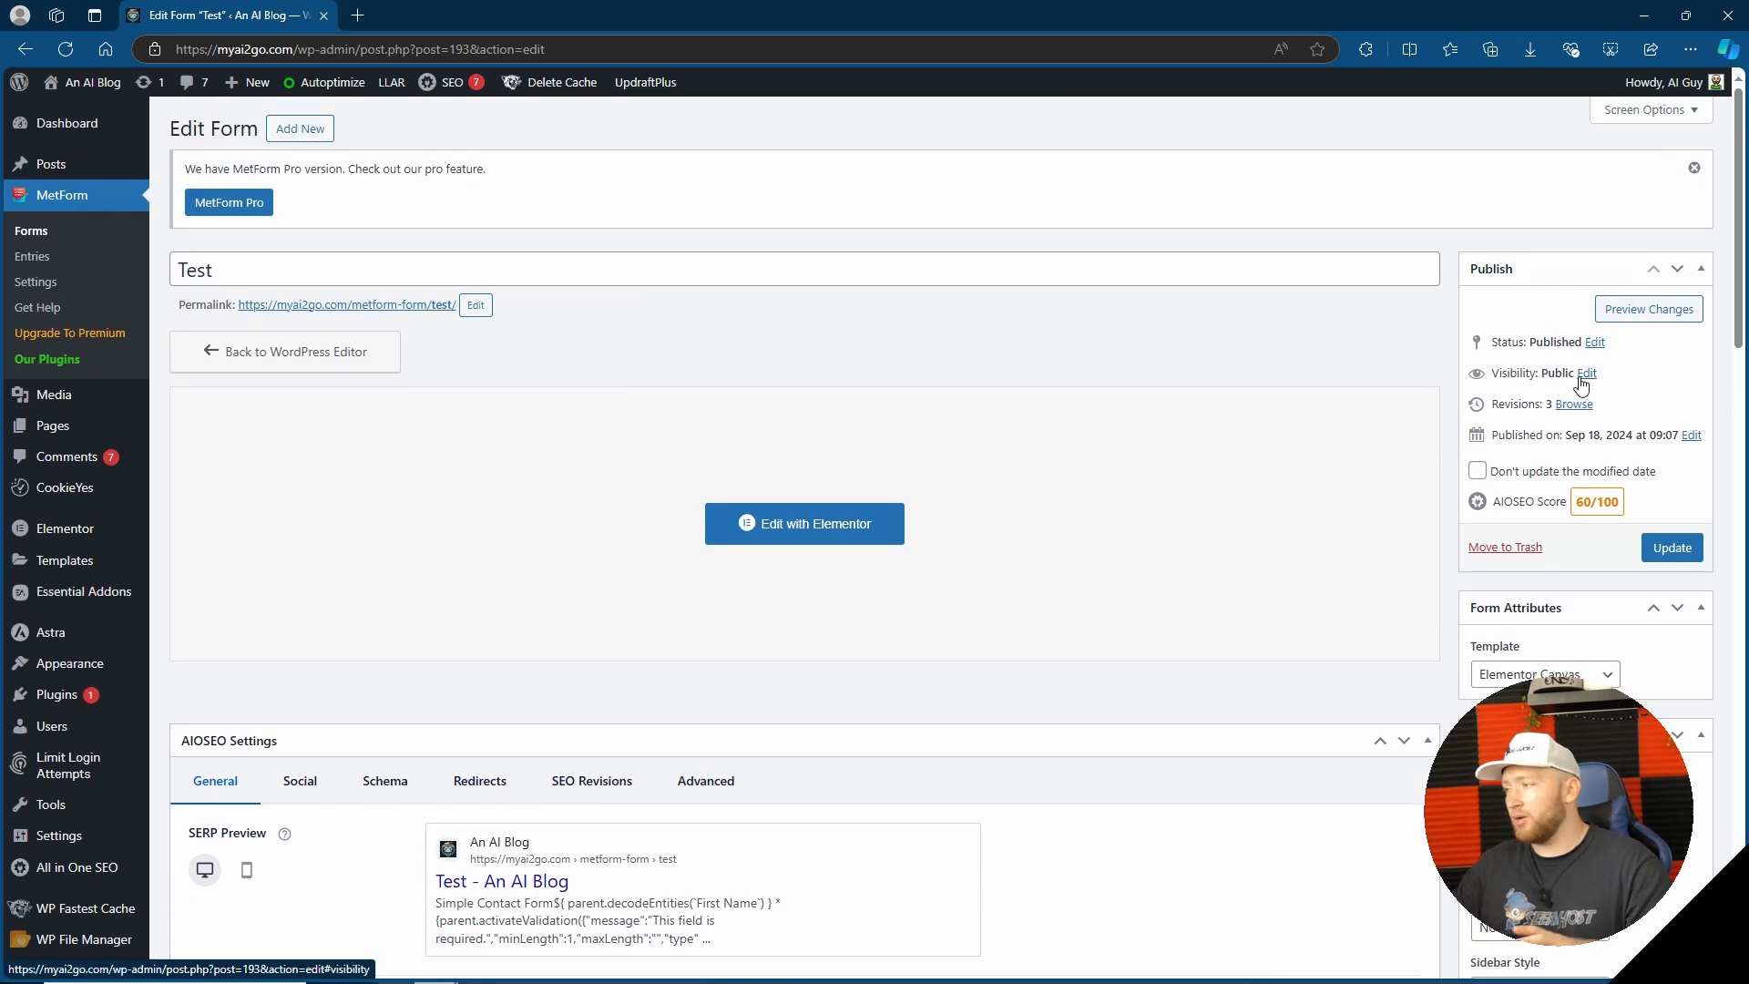
pyautogui.scroll(-8, 434, 638)
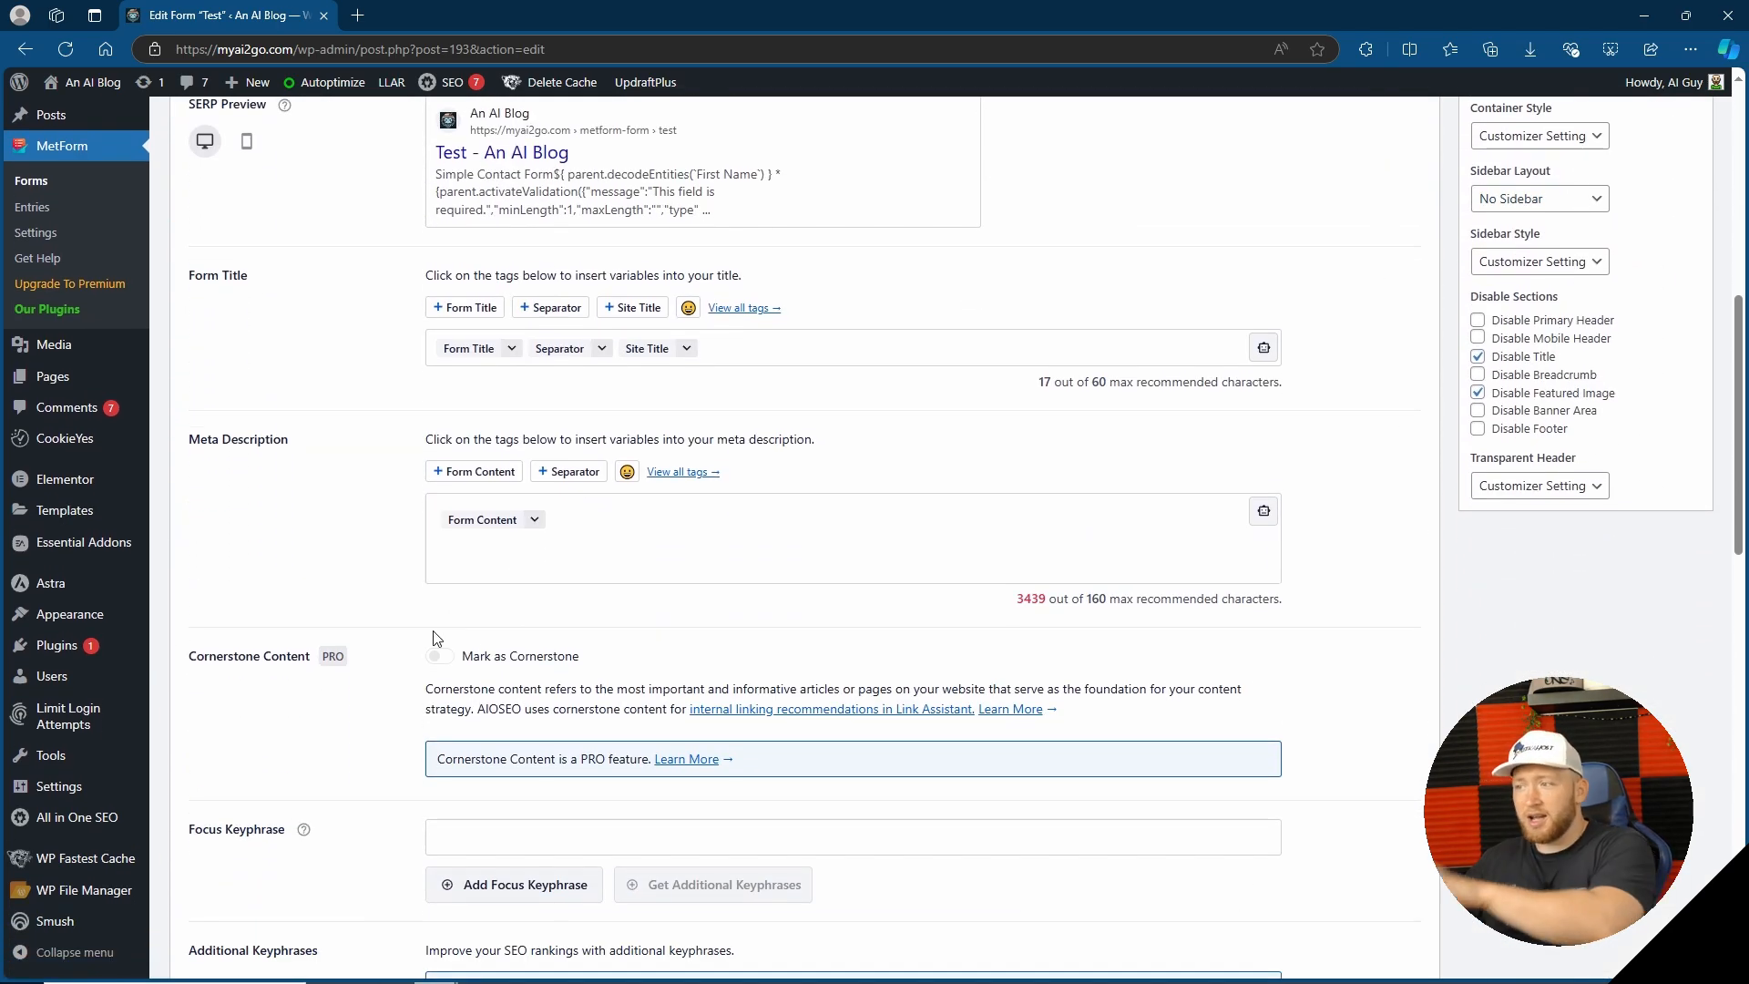
pyautogui.scroll(1, 652, 491)
pyautogui.scroll(-4, 652, 425)
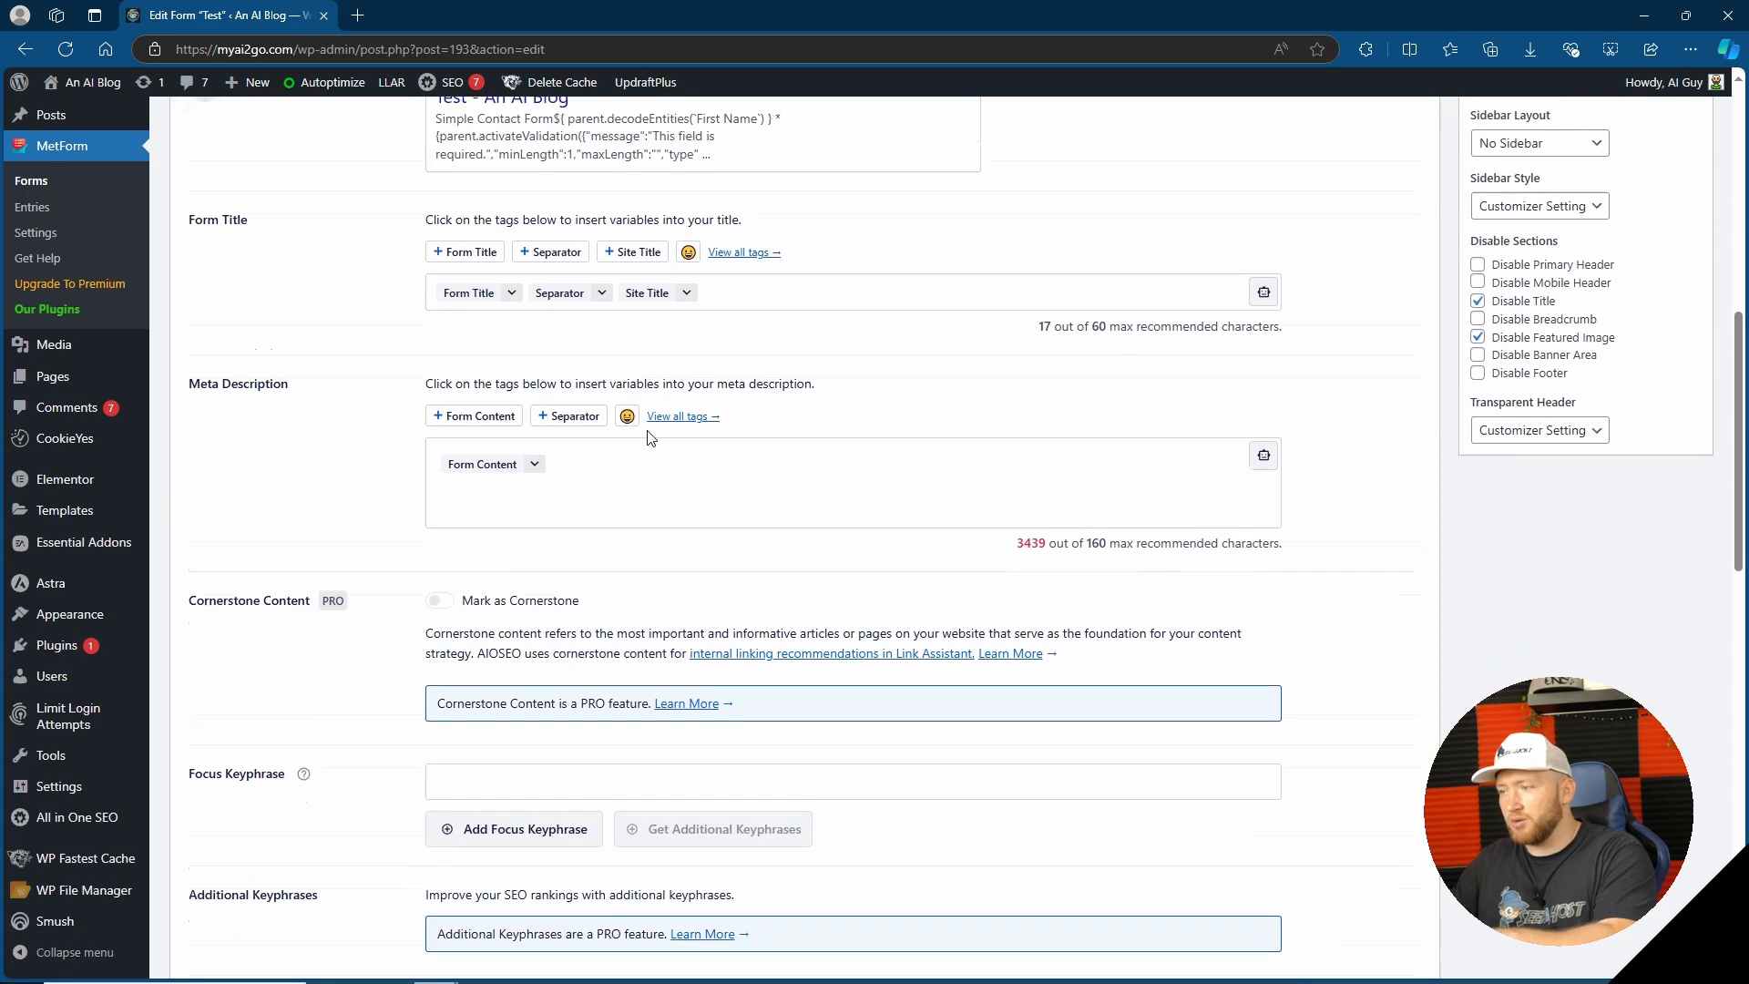
pyautogui.scroll(-12, 650, 438)
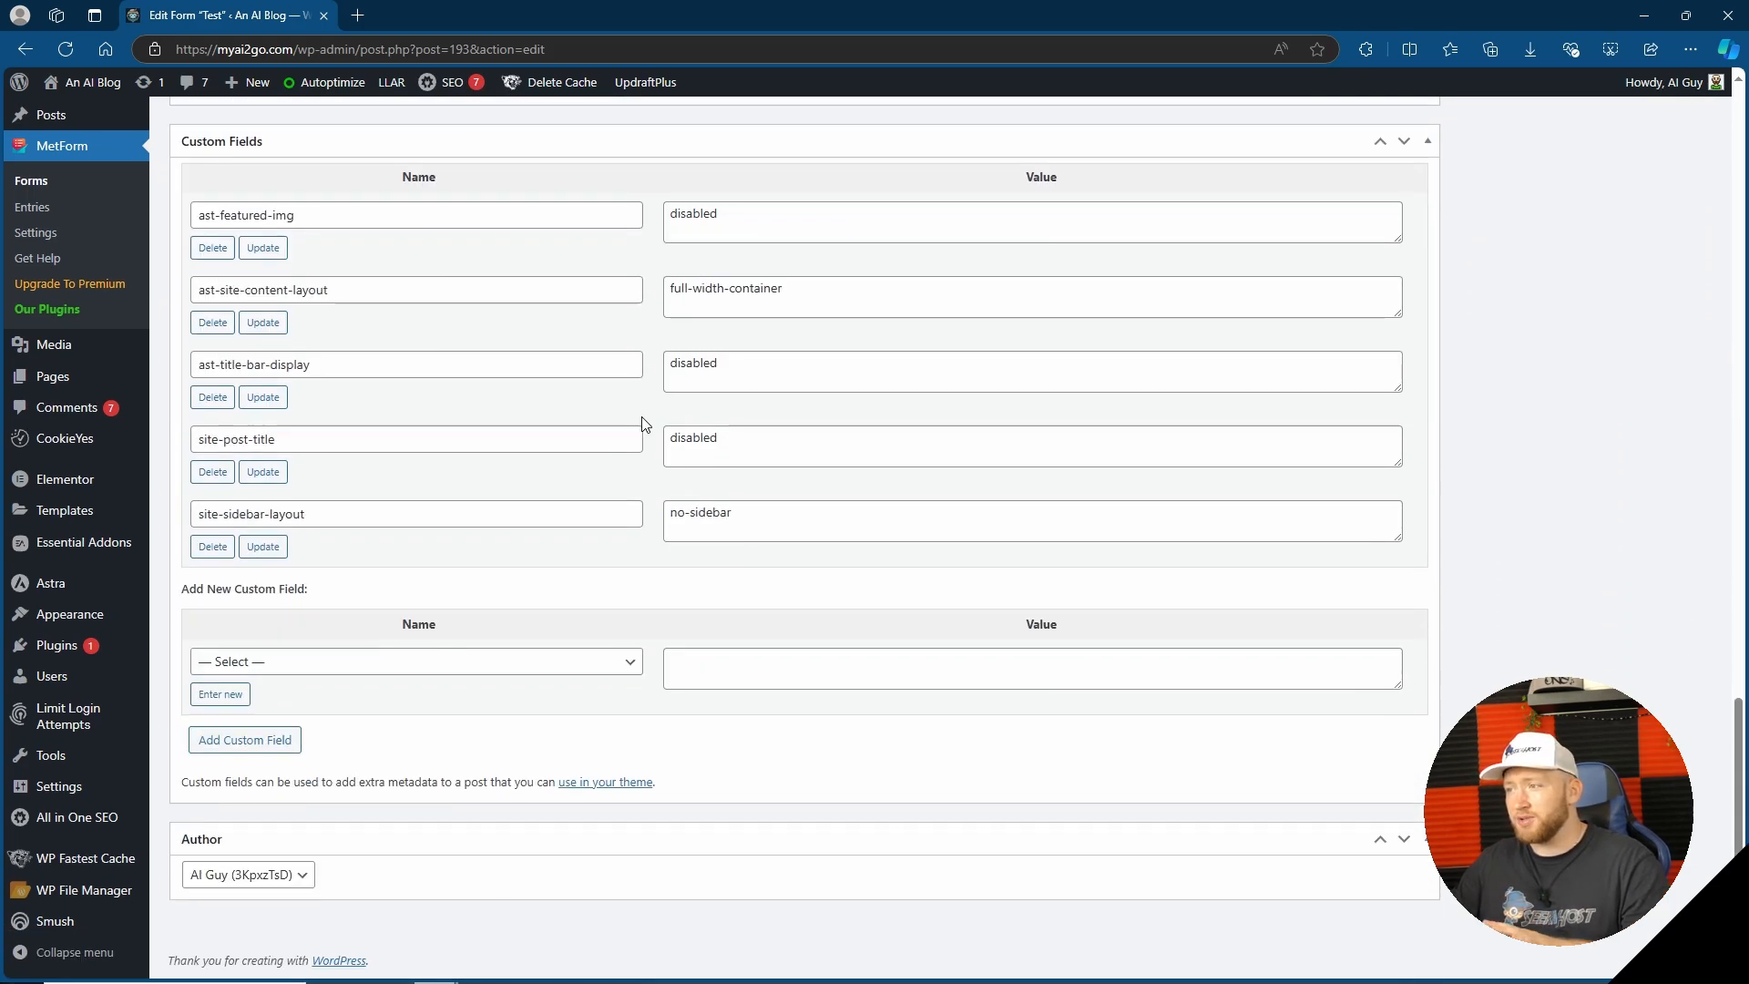
pyautogui.scroll(4, 664, 437)
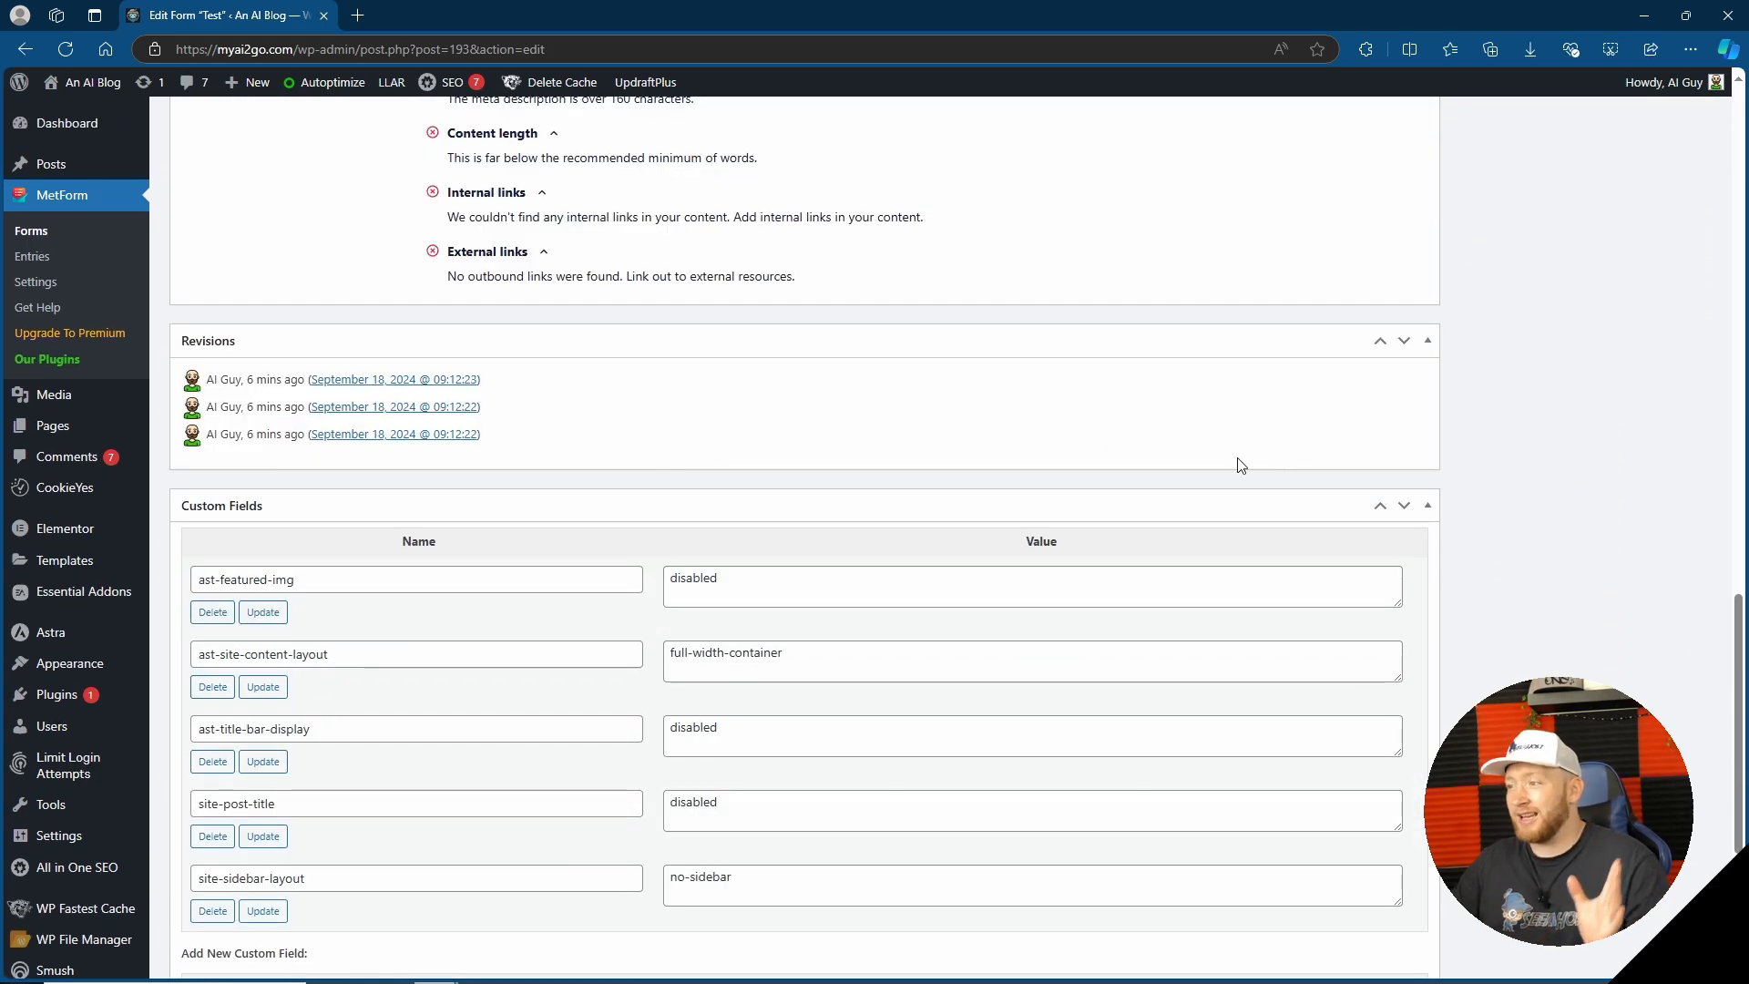